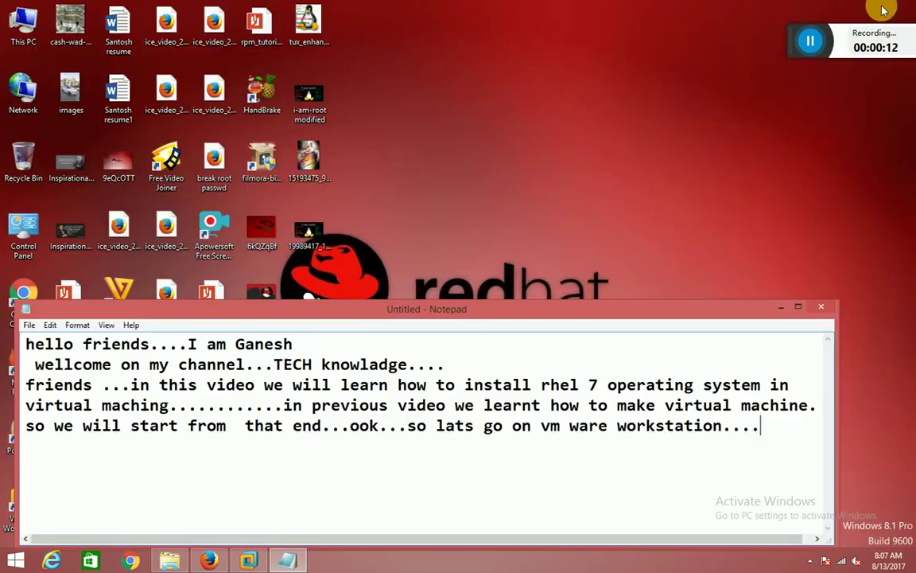
Restore the full-screen Notepad note to a slightly shorter window positioned at the top of the screen.
drag(511, 312, 511, 256)
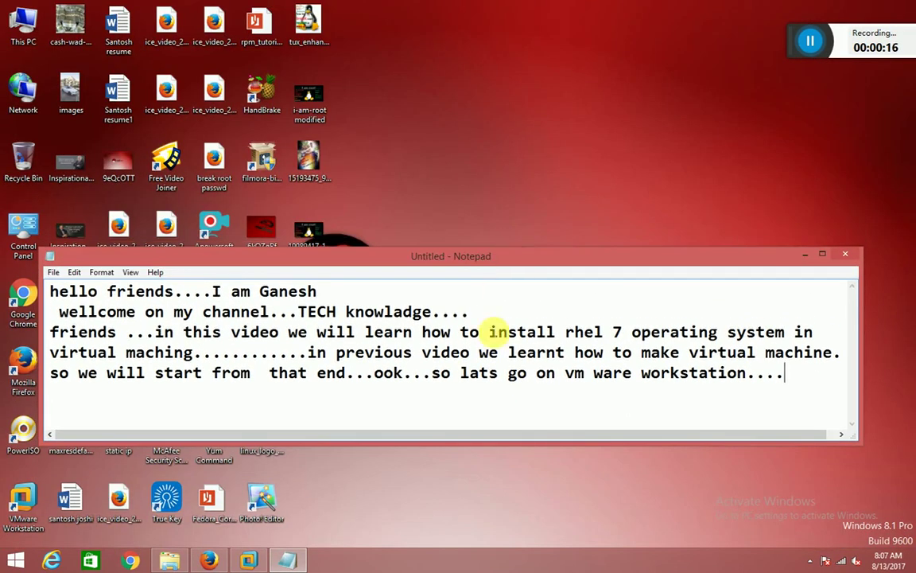
mouse_move(469, 436)
mouse_down()
mouse_move(468, 448)
mouse_move(470, 432)
mouse_up()
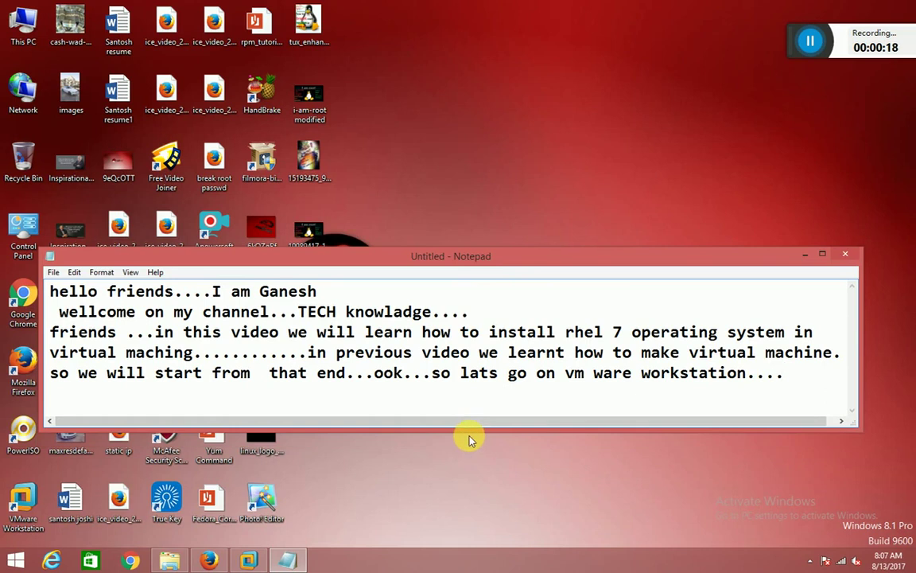
drag(428, 257, 362, 64)
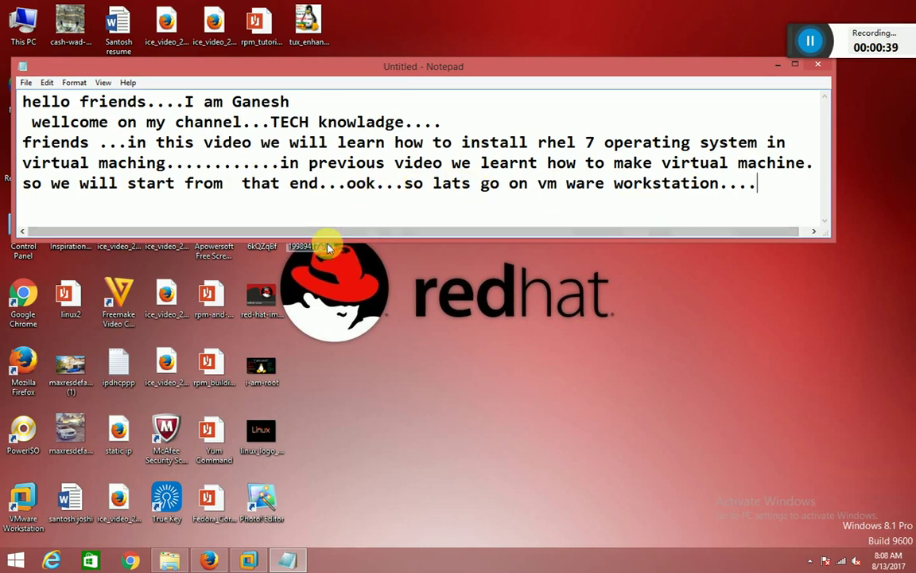
Add a new note line: 'so first we must have the iso file of this operating system....as we will install'.
click(252, 559)
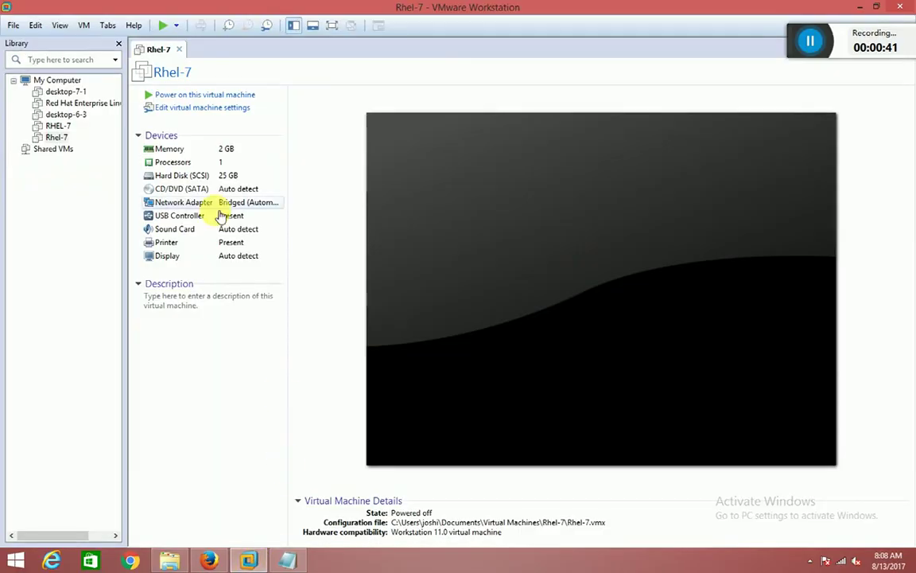
click(288, 561)
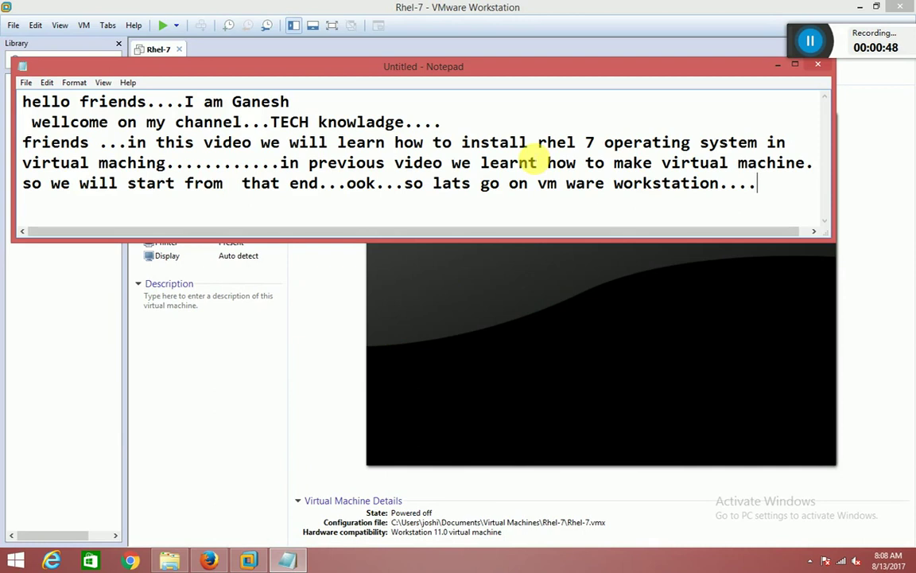
key(ctrl+a)
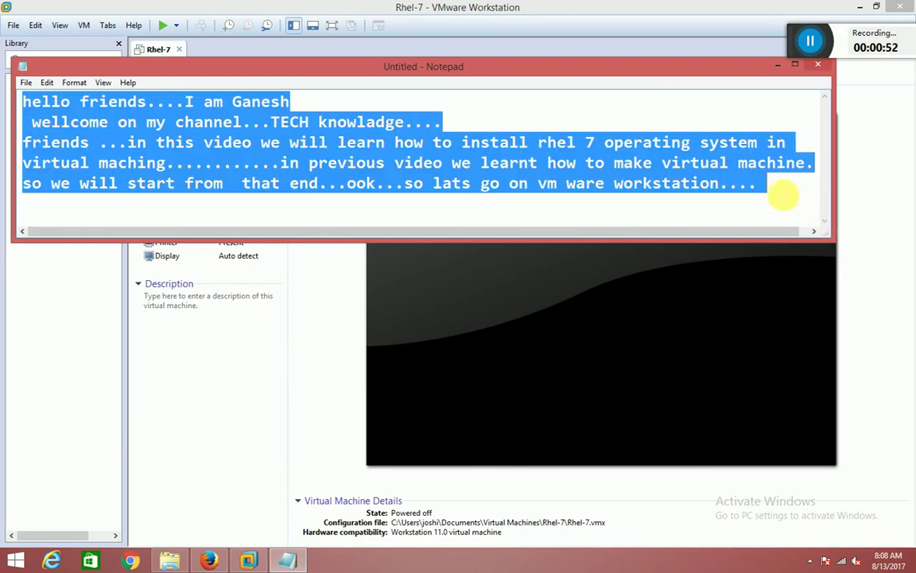
click(768, 186)
key(Return)
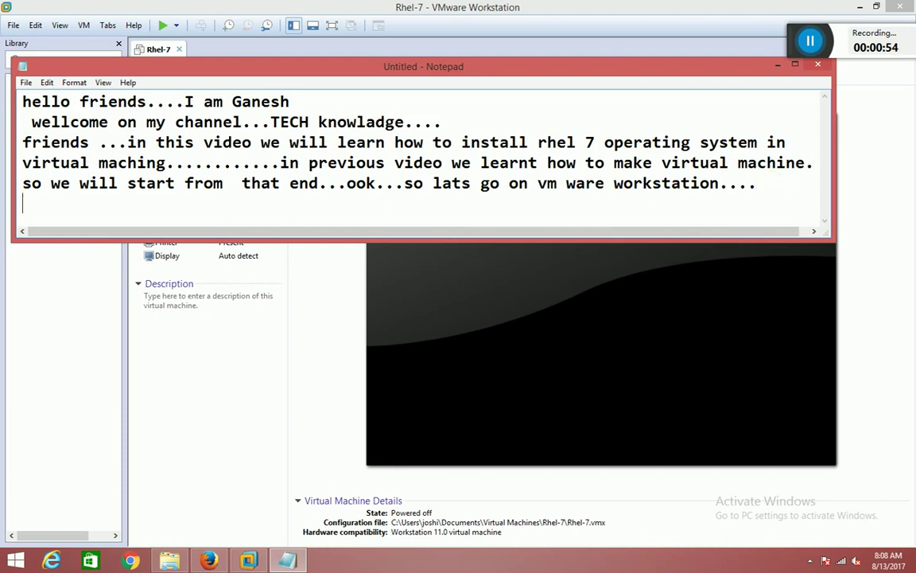
text(so firs)
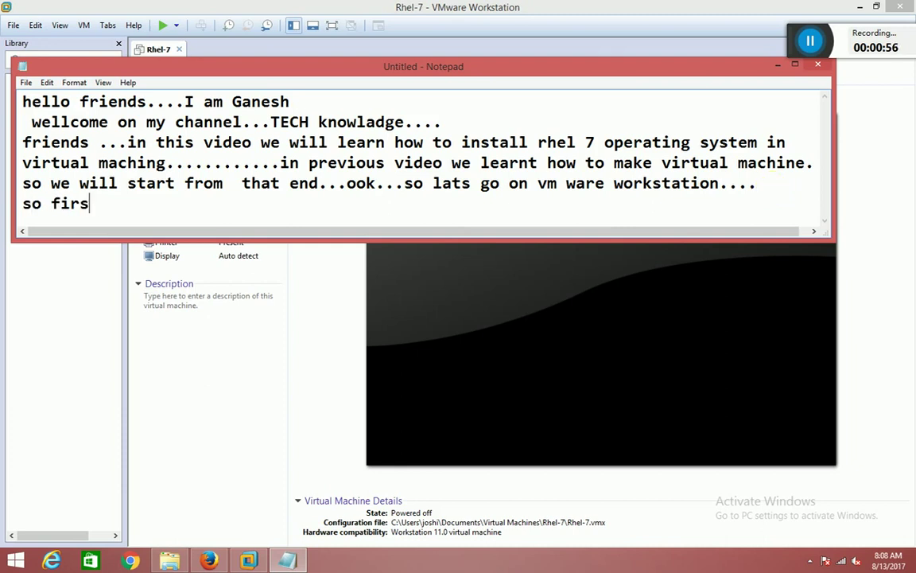
text(t we must hav)
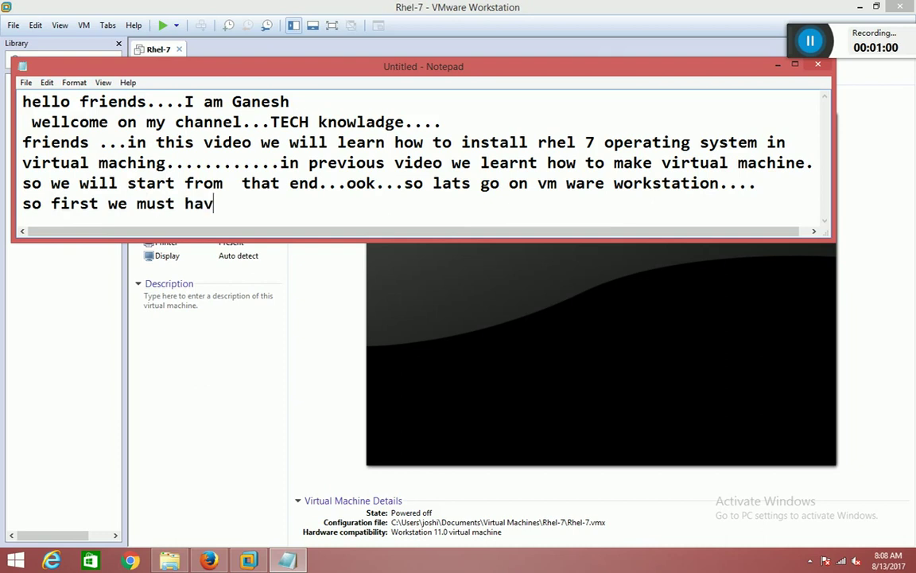
text(e the iso )
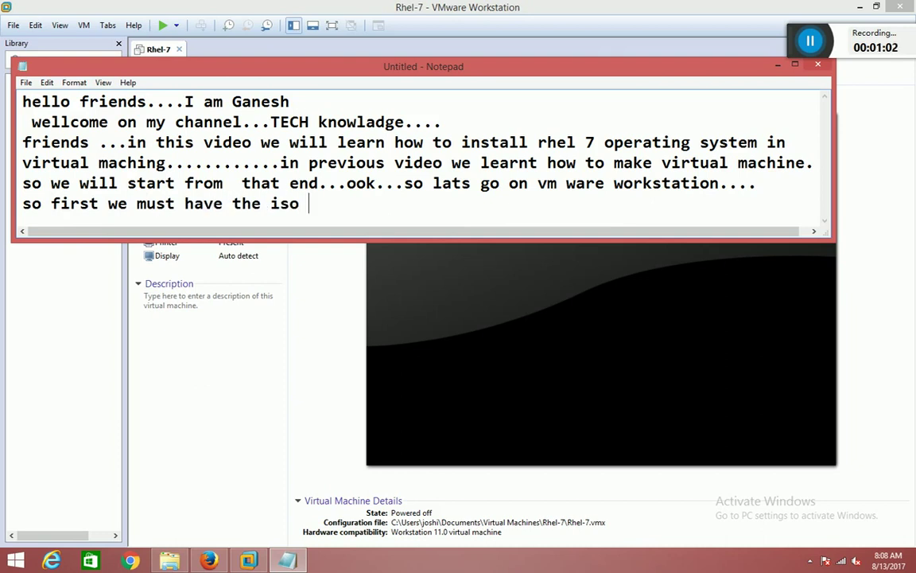
text(file of th)
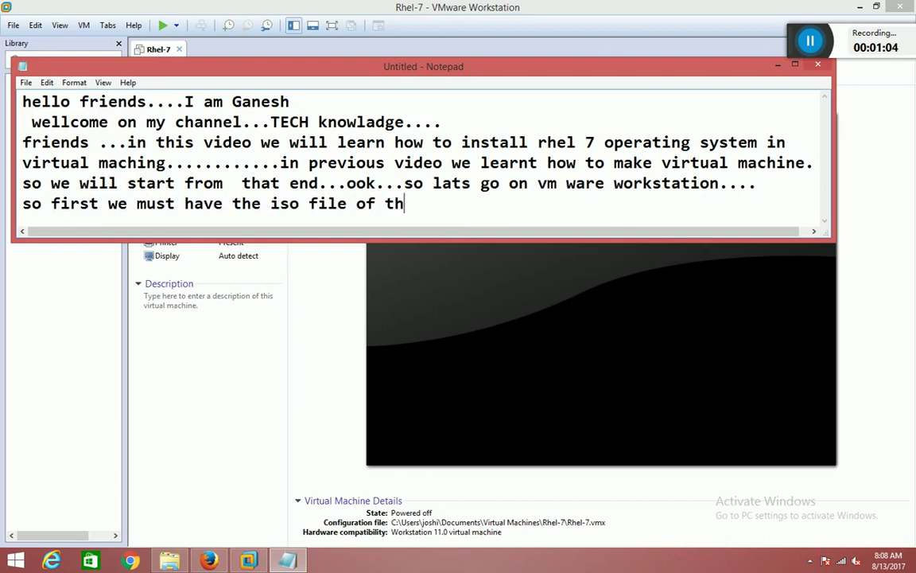
text(is opea)
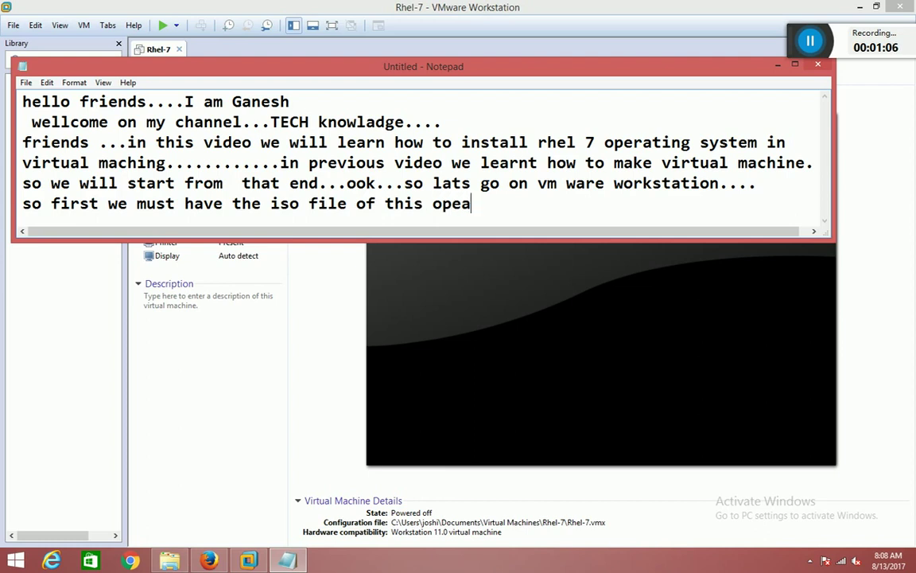
key(BackSpace)
text(ration)
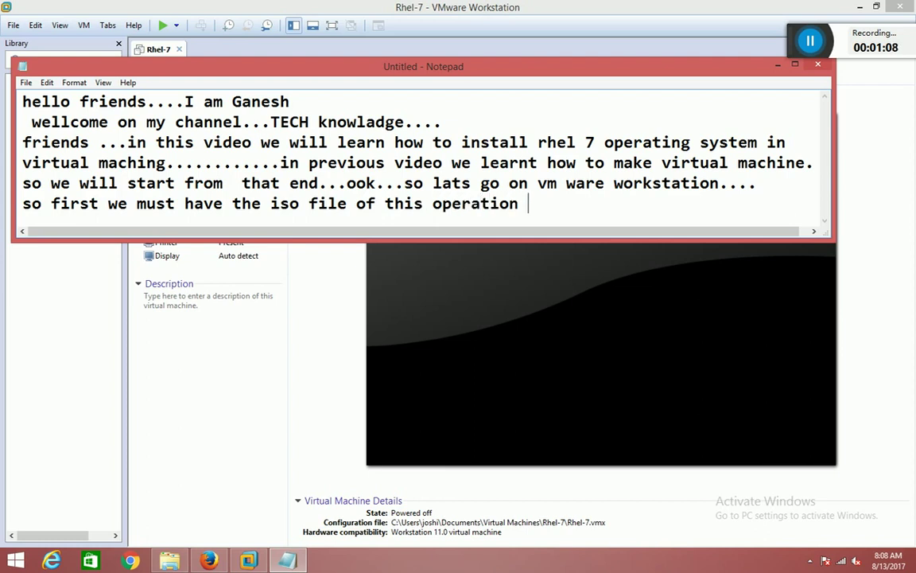
key(BackSpace)
key(BackSpace)
text(ng system....as we )
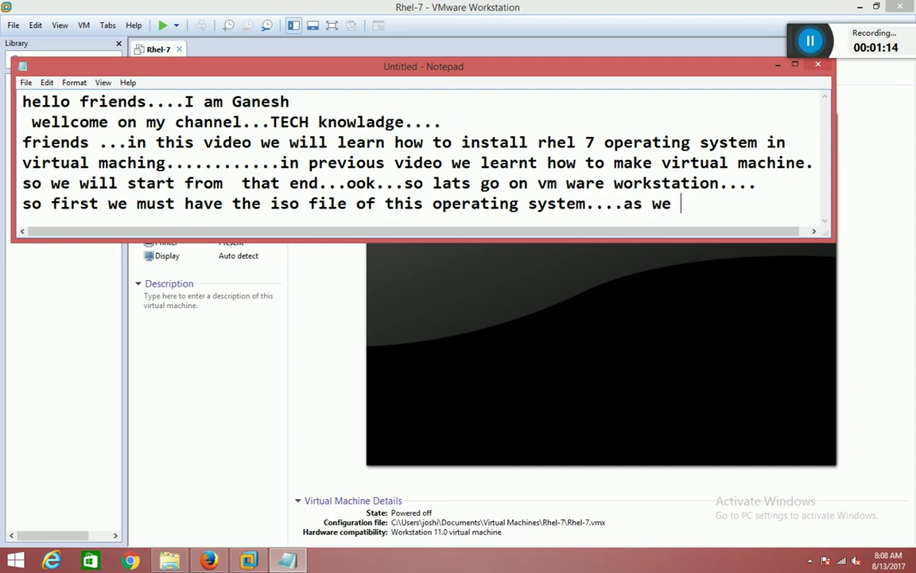
text(will install rhel)
Continue on the next line with 'rhel-7...so fortthis'.
key(BackSpace)
key(BackSpace)
key(BackSpace)
key(BackSpace)
key(BackSpace)
key(BackSpace)
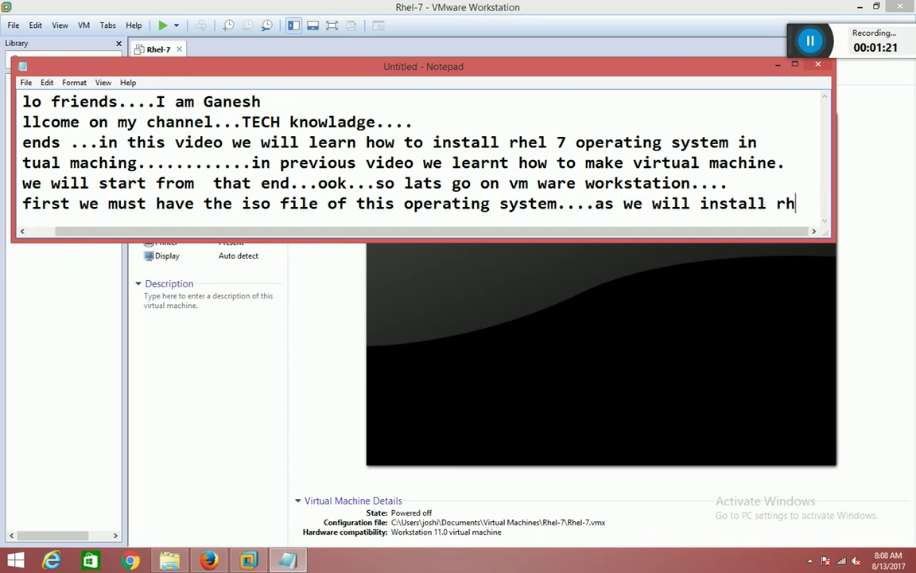
key(Return)
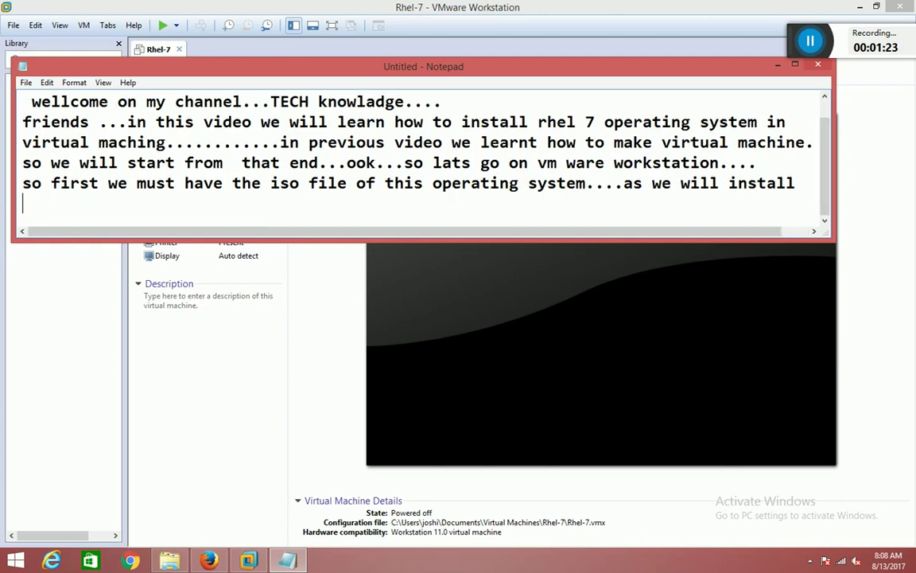
text(h)
key(BackSpace)
text(rhel-7...so f)
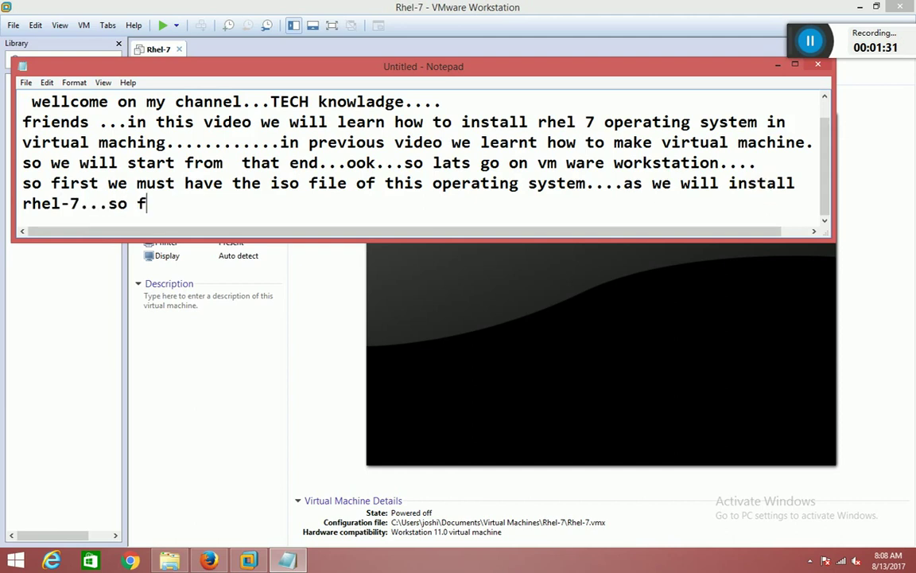
text(ortthis)
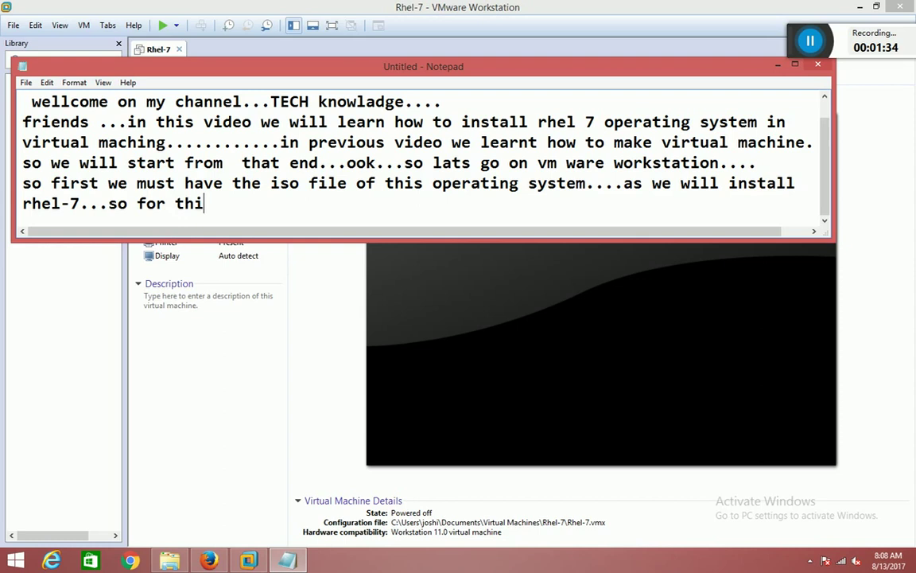
Move the note lower and append '..click on CD/DVD option' to the rhel-7 line.
drag(505, 66, 535, 307)
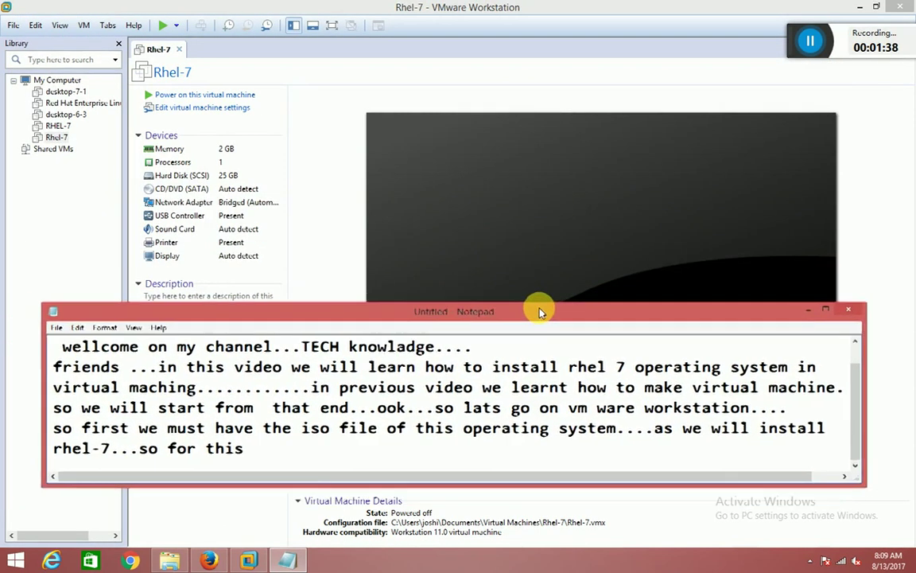
text(..)
text(xli)
key(BackSpace)
key(BackSpace)
key(BackSpace)
text(click)
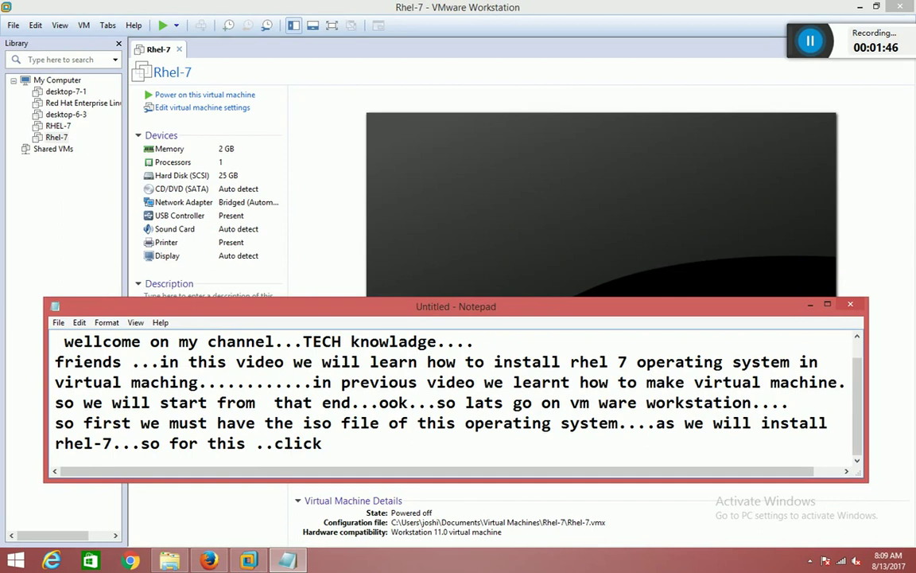
text( on CD/D)
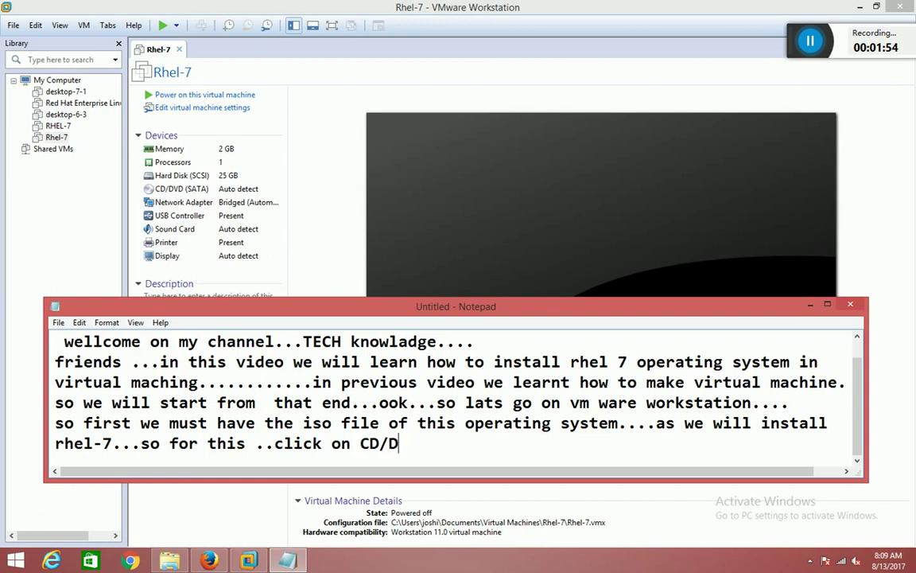
text(EVD OPTION)
key(BackSpace)
key(BackSpace)
key(BackSpace)
key(BackSpace)
key(BackSpace)
key(BackSpace)
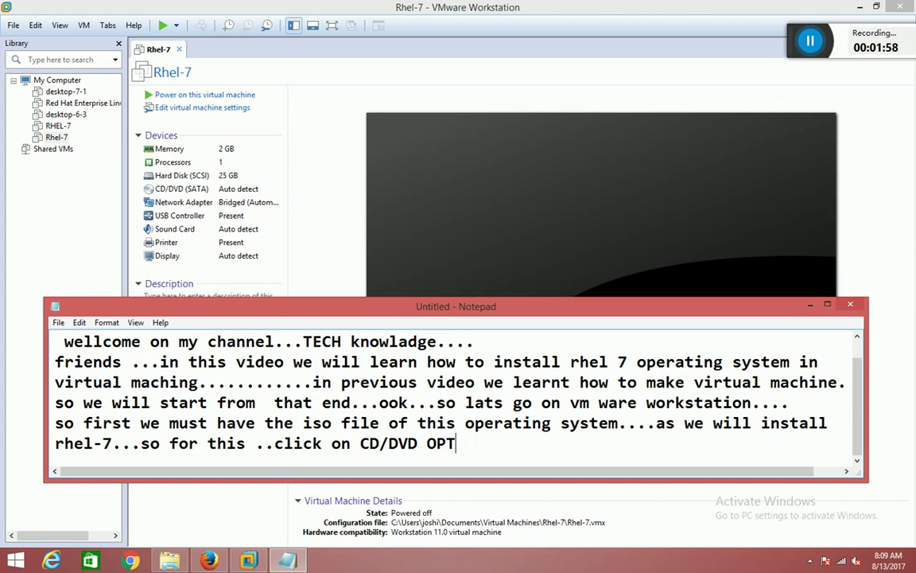
text(option)
Open the Virtual Machine Settings for Rhel-7's CD/DVD (SATA) drive.
click(204, 190)
double_click(204, 189)
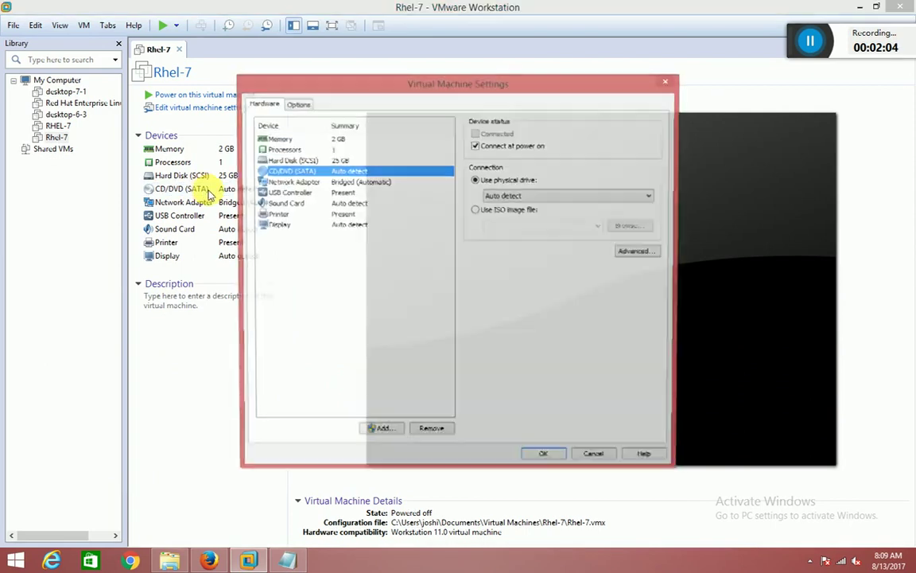
click(277, 565)
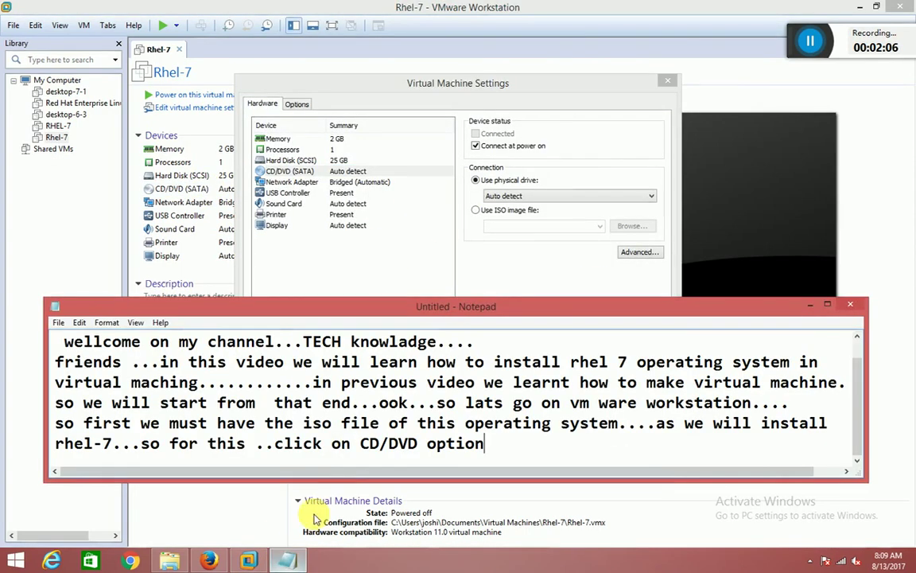
Append '...now you have another page.....ok' to the note and start a new line.
text(...)
text(no)
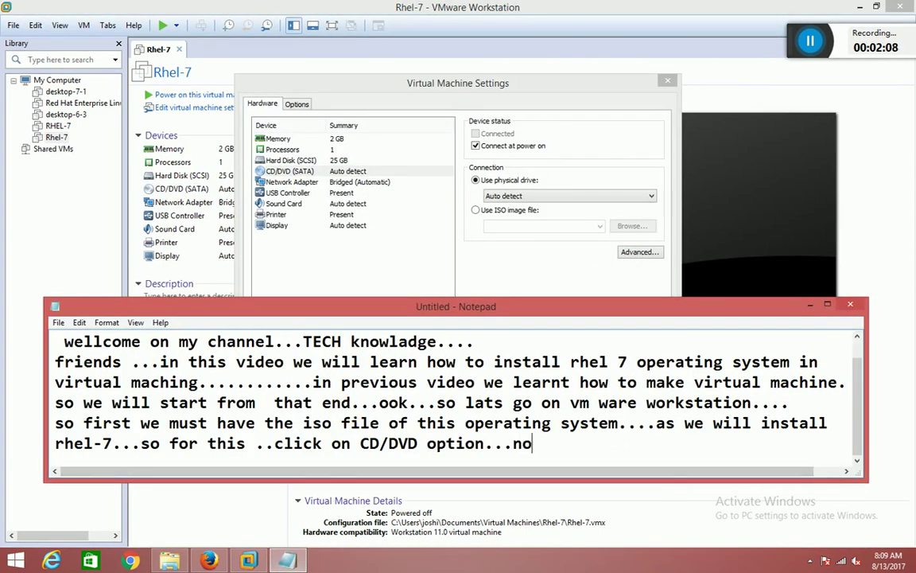
text(w you)
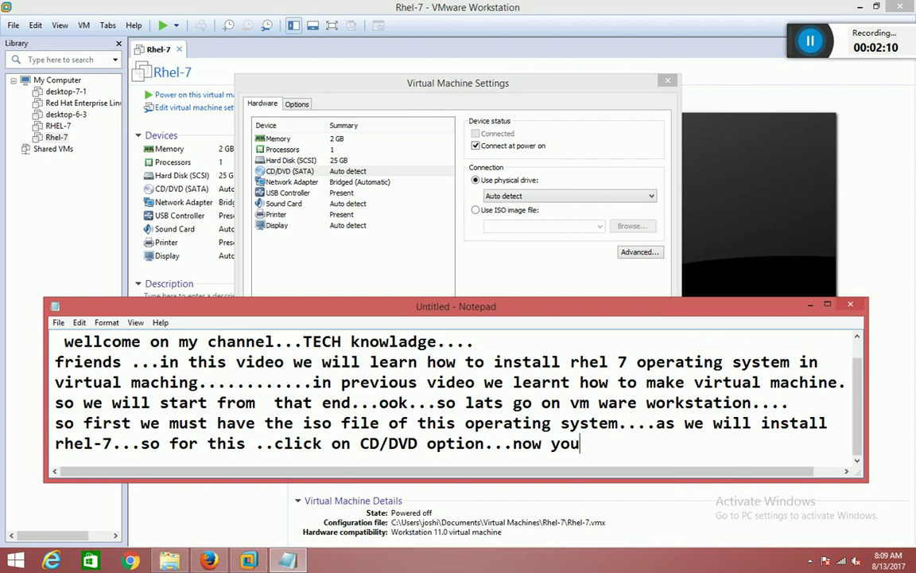
text( have another)
text( pac)
key(BackSpace)
key(BackSpace)
key(BackSpace)
text(paze...)
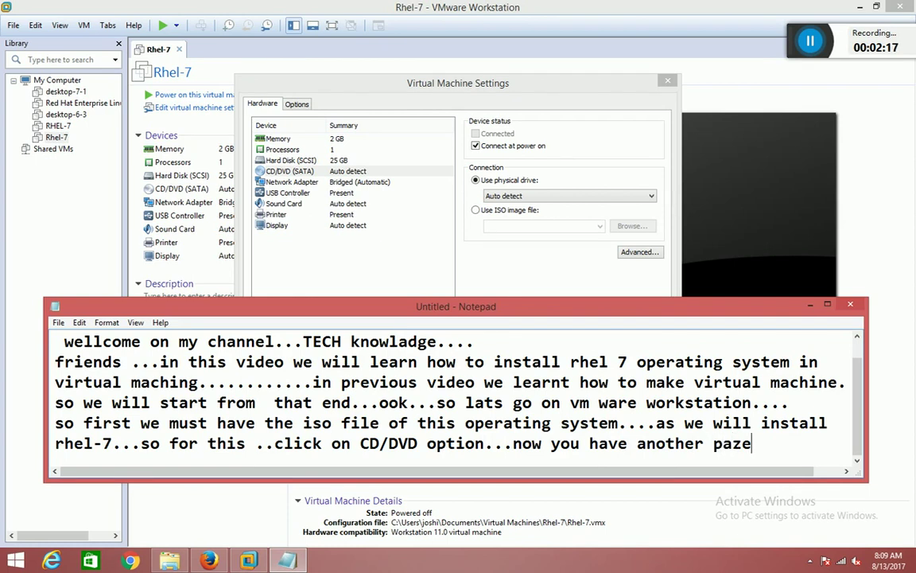
key(BackSpace)
key(BackSpace)
key(BackSpace)
text(ge.....o.)
key(Return)
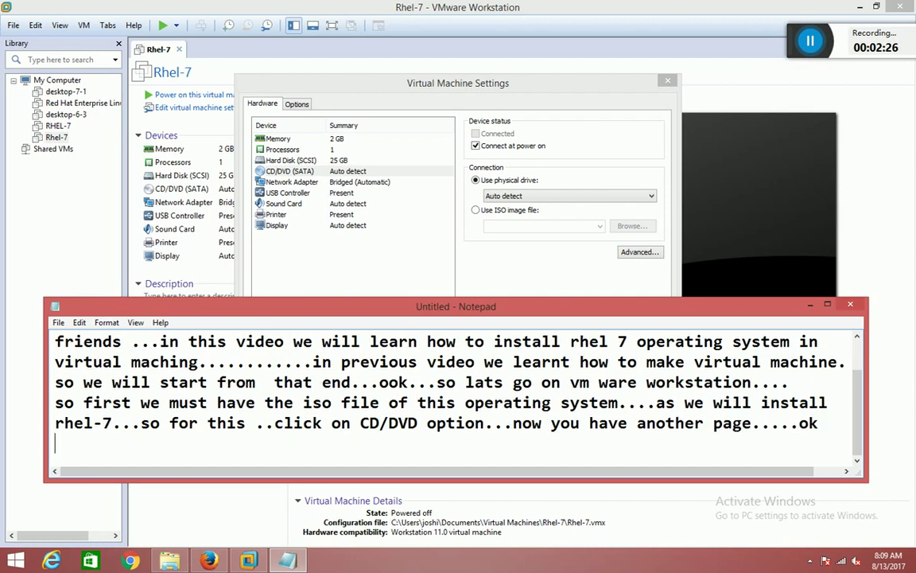
Replace the note's text with 'now click on Option last'.
key(ctrl+a)
key(Delete)
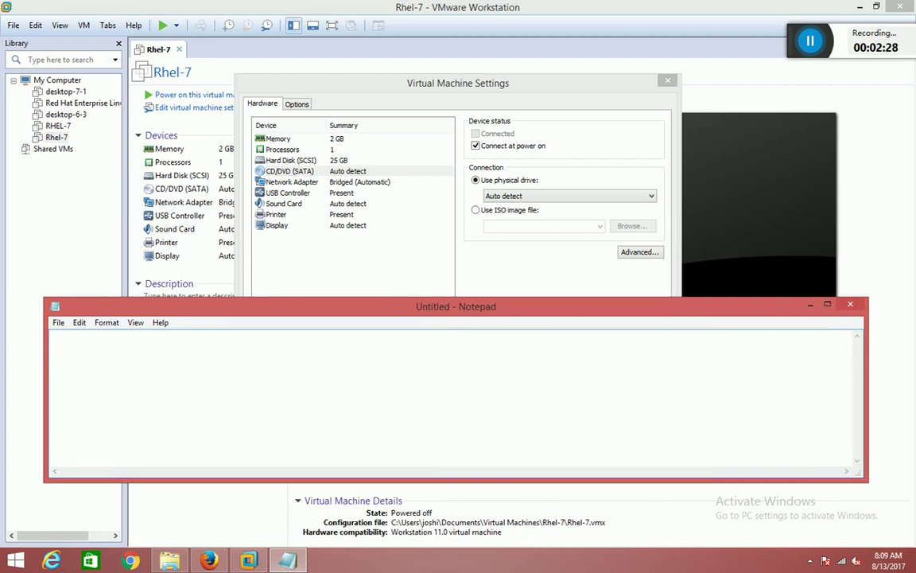
text(now click on)
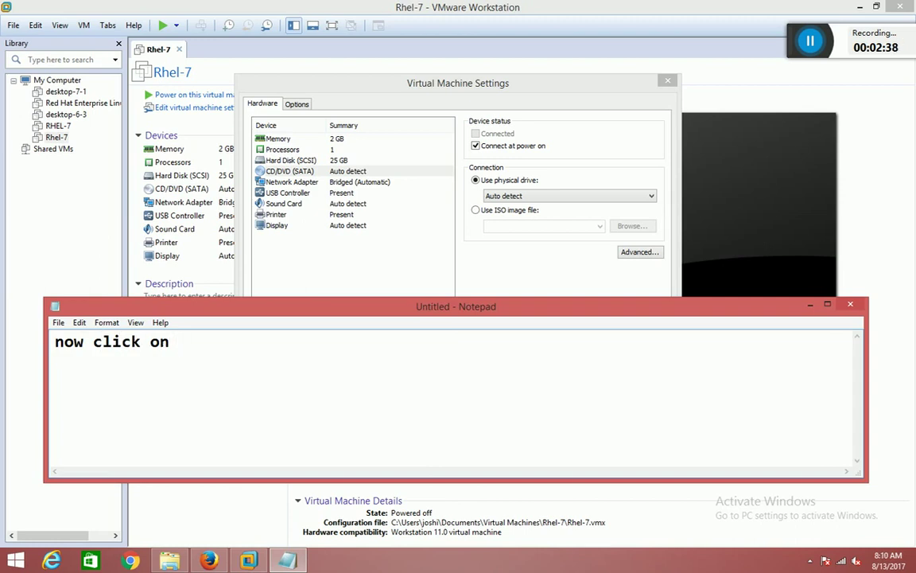
text(Option)
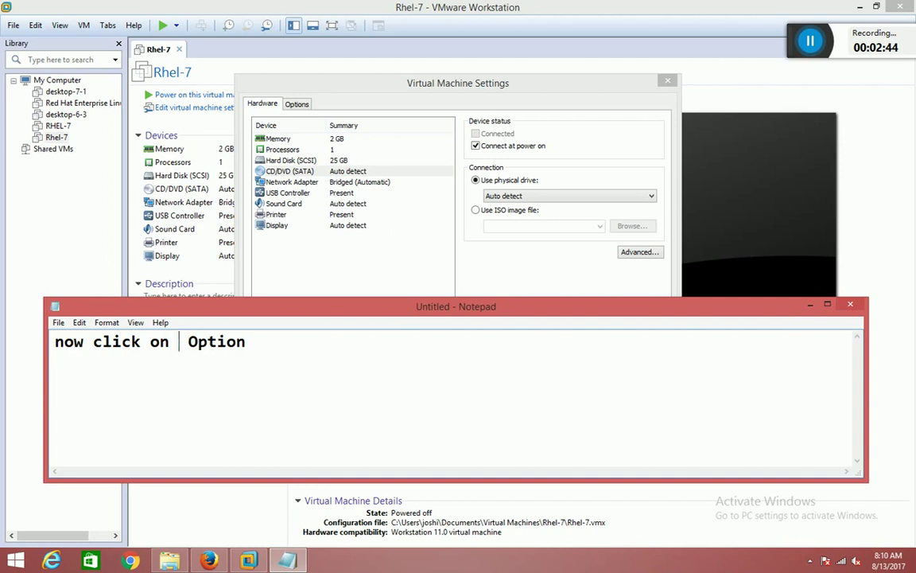
text( last)
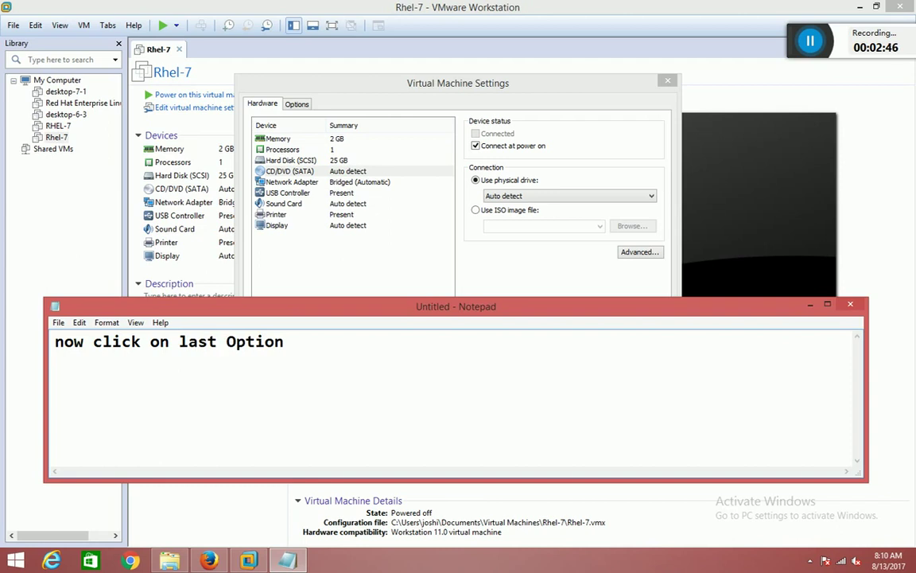
Append '.use ISO image file.....and click on Browse' to the note line.
click(265, 341)
text(...)
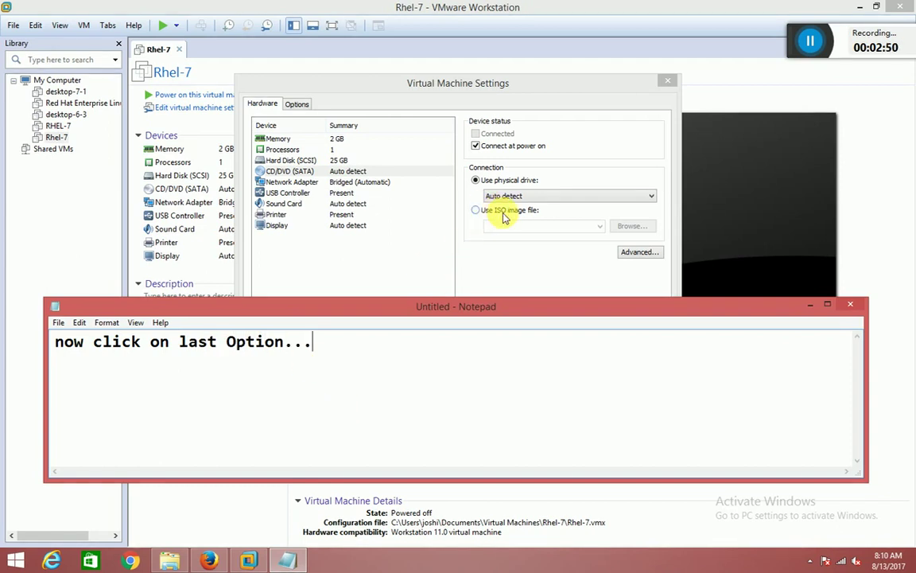
text(user)
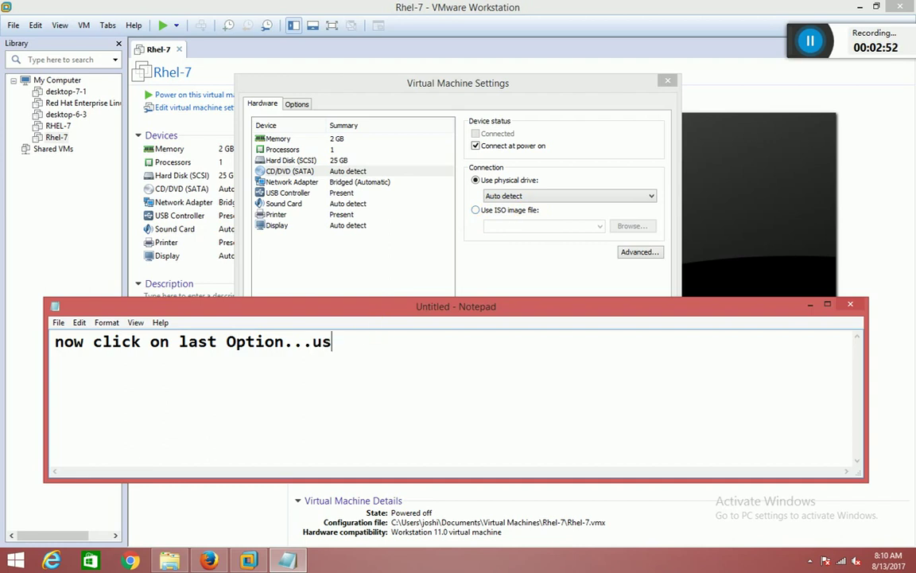
key(BackSpace)
text(ISO i)
text(age)
key(BackSpace)
key(BackSpace)
key(BackSpace)
text(mage file.....)
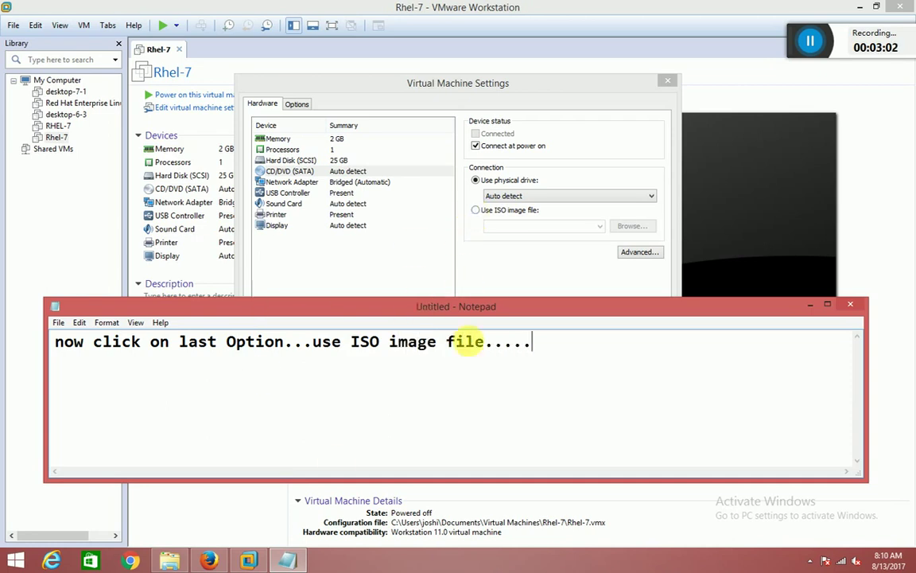
text(and )
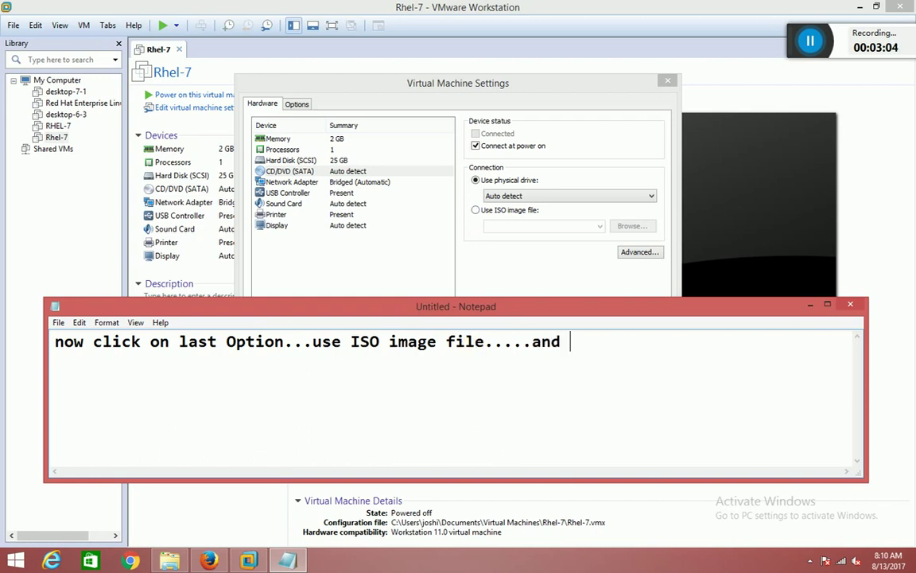
text(click on Bro)
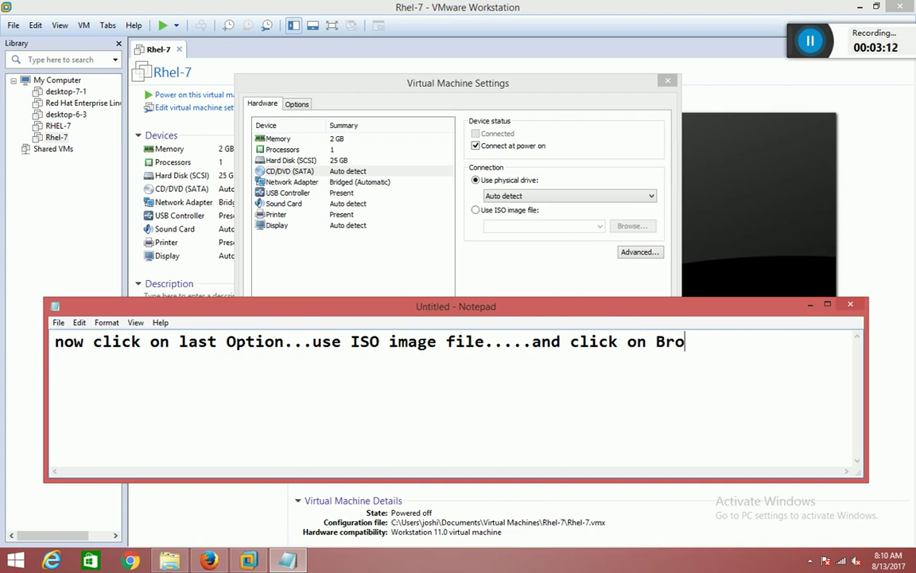
text(wse)
Set the CD/DVD drive to Use ISO image file and open the Browse dialog.
click(476, 210)
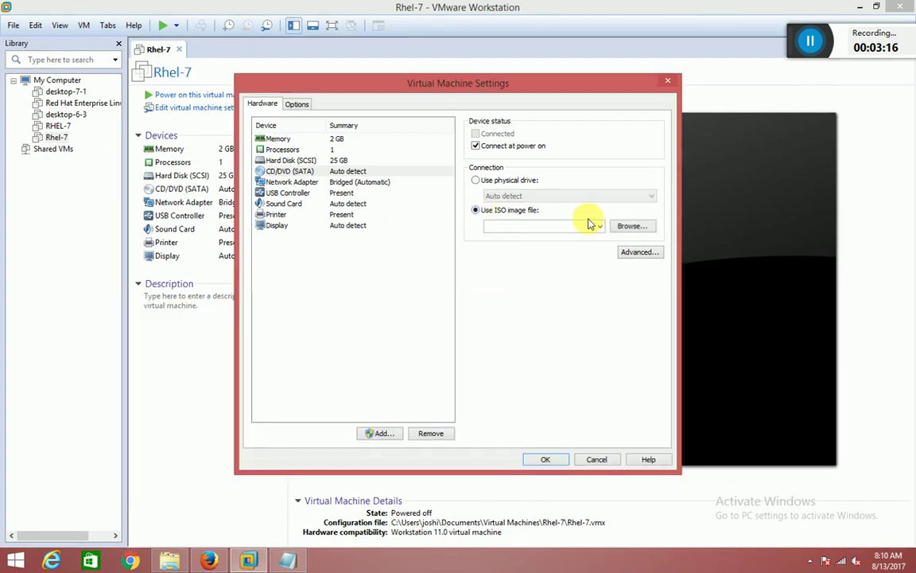
click(624, 227)
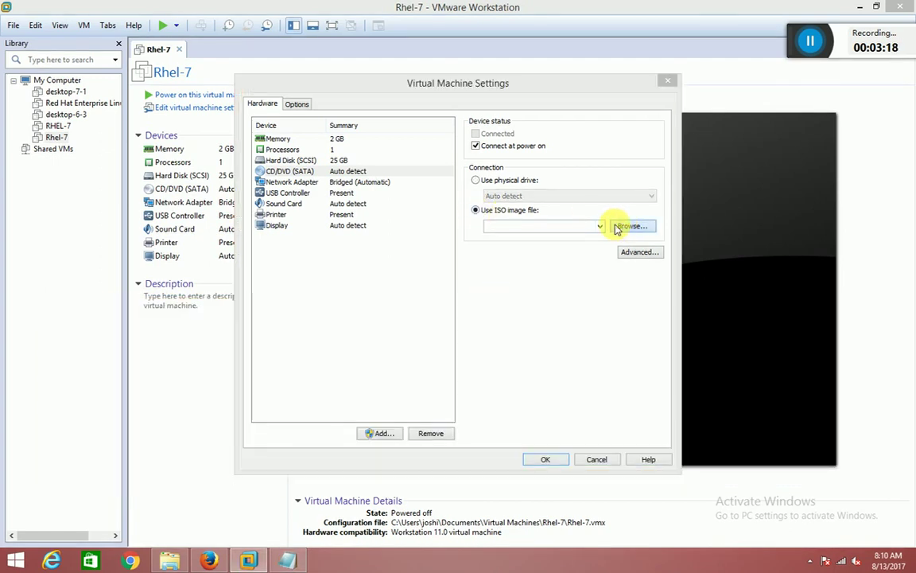
key(alt+Tab)
Add a note telling viewers to go where they put the Rhel-7 iso file.
text(...so go v)
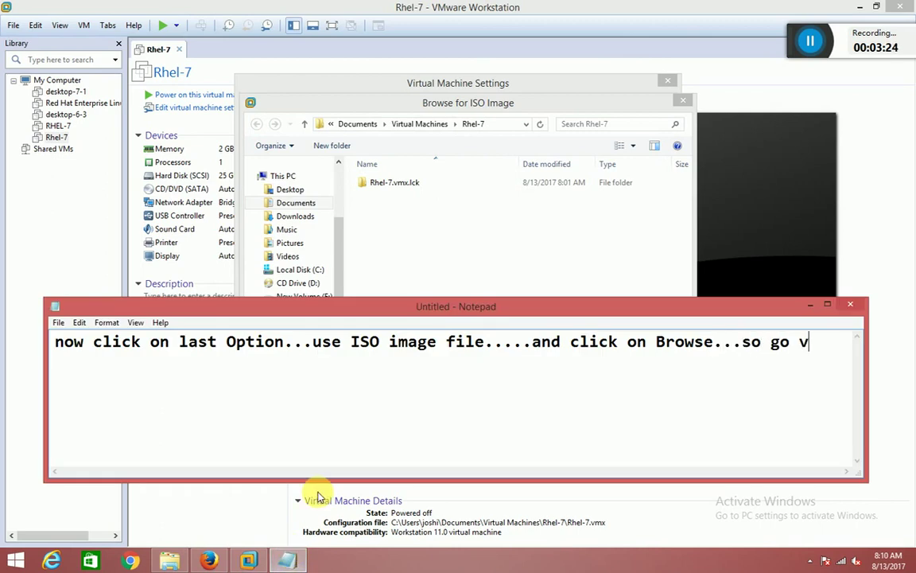
text(ehere)
key(Return)
text(your)
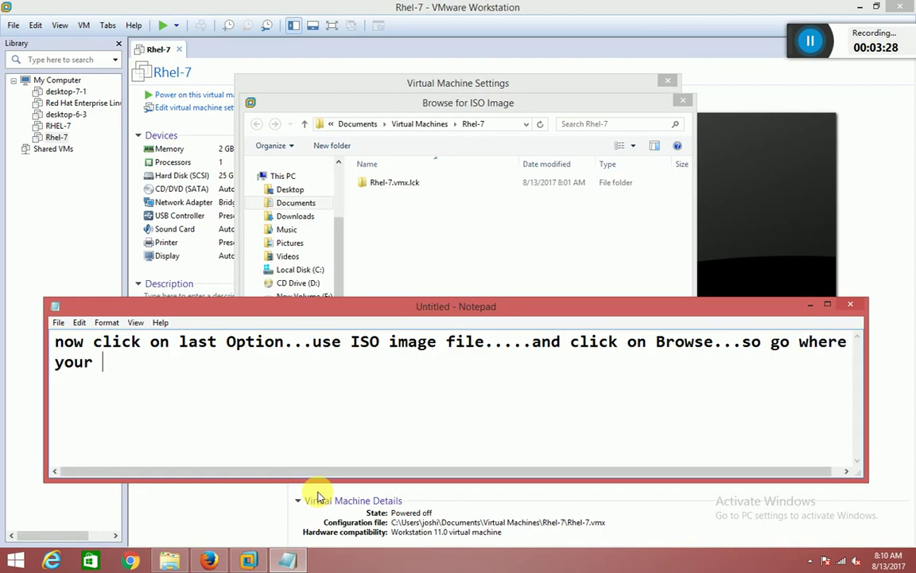
key(BackSpace)
text(puted you I)
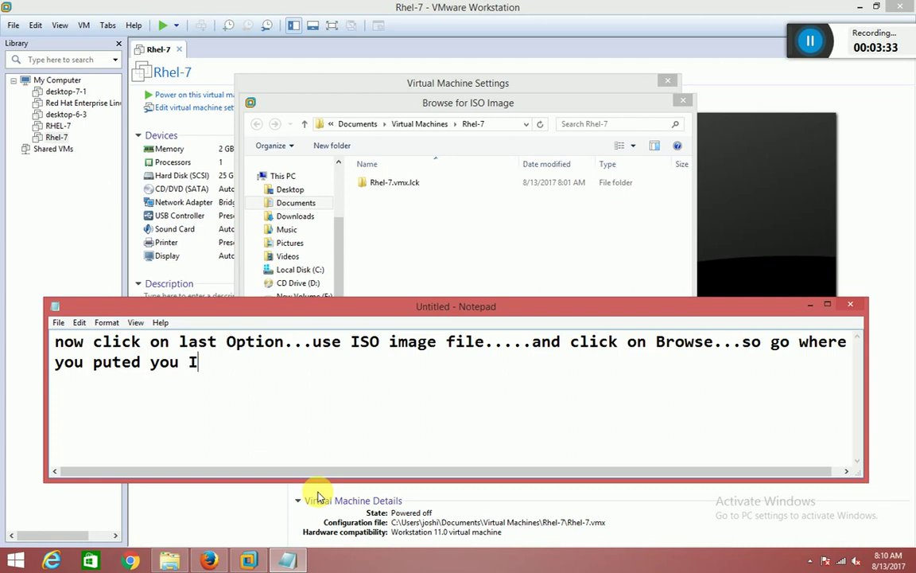
key(BackSpace)
text(Rhel-7 iso)
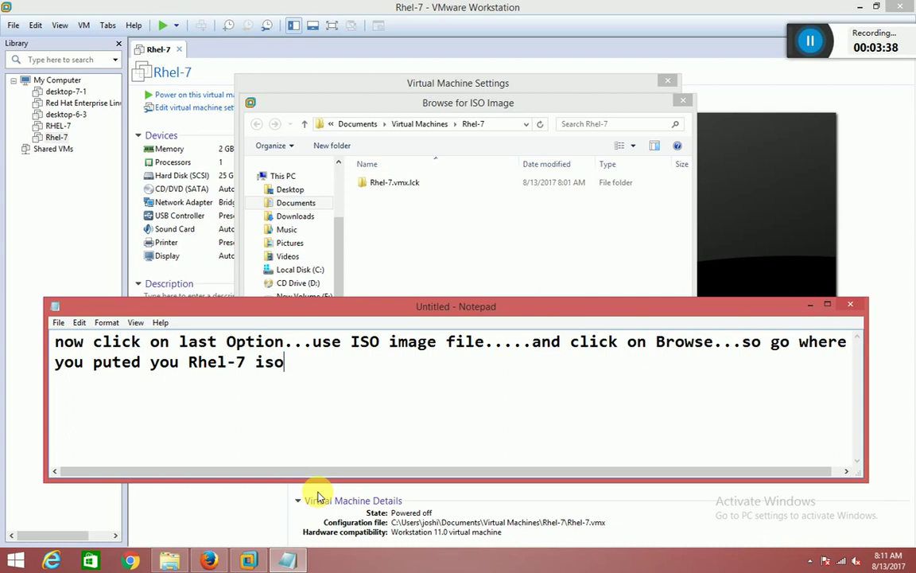
text( file.)
In the file browser, open New Volume (E:), the download folder, and pick rhel-server-7.0-x86_64-dvd.
drag(311, 311, 316, 359)
click(315, 296)
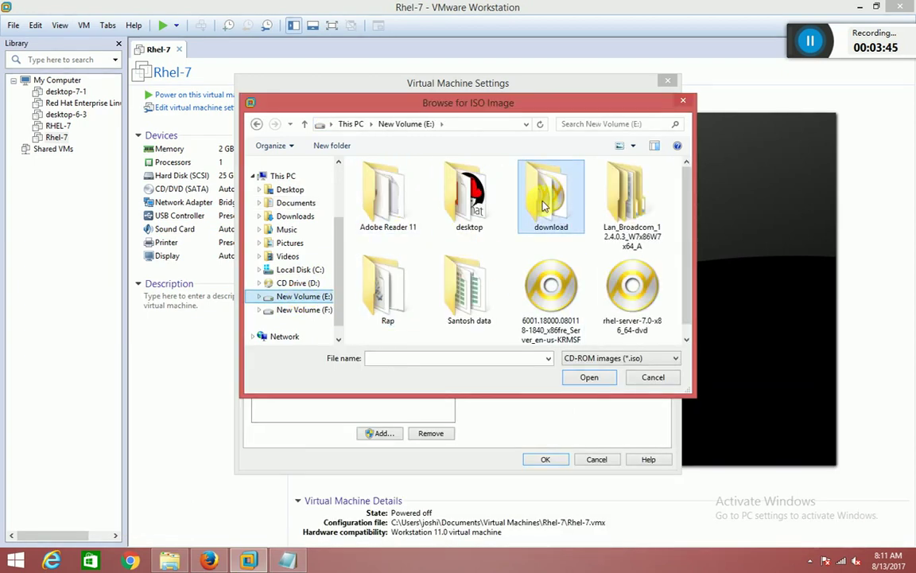
click(544, 206)
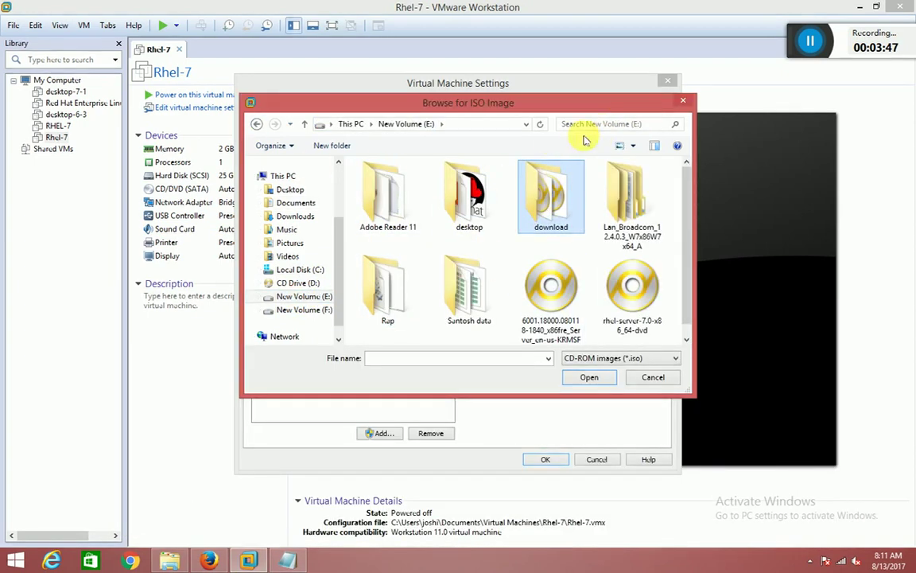
click(627, 310)
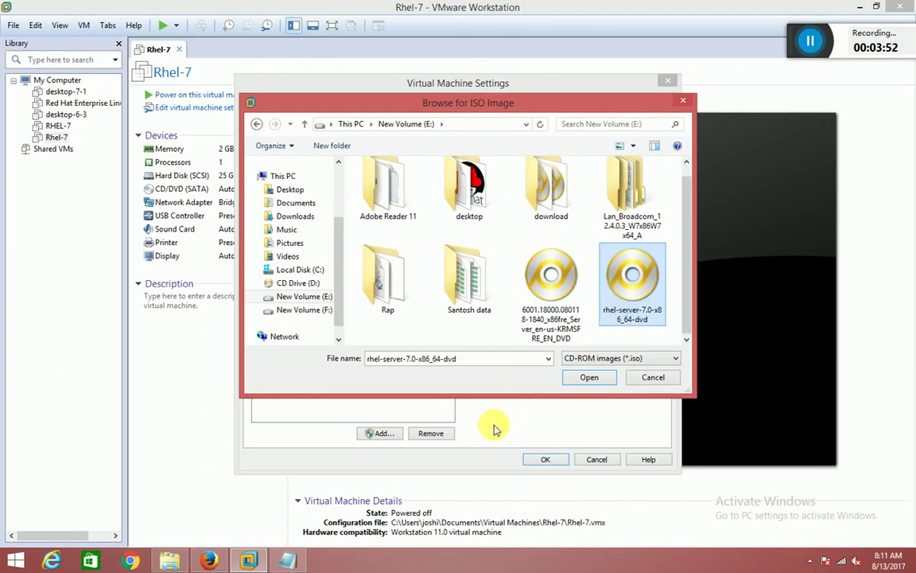
Note 'look this is my rhel-7 iso file.....select it' while reselecting the ISO image.
click(288, 561)
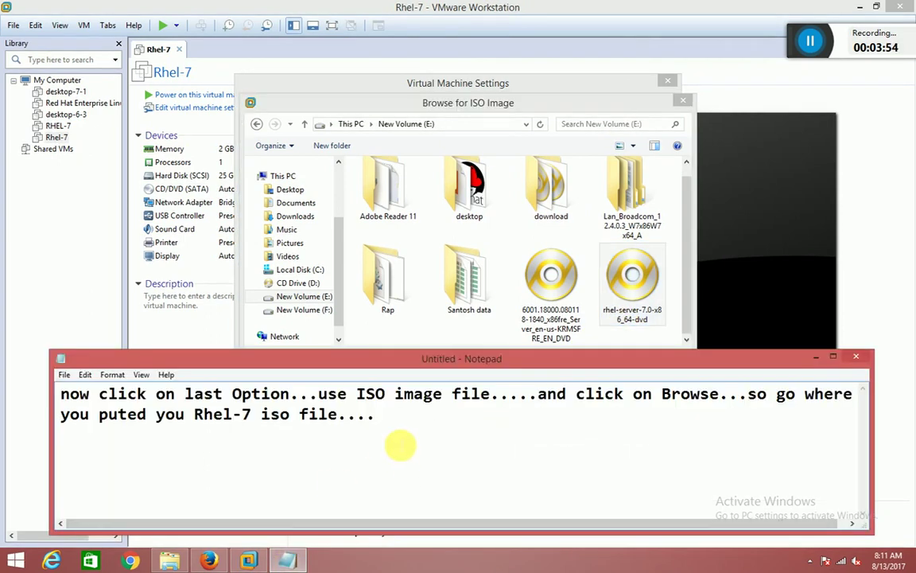
text(look)
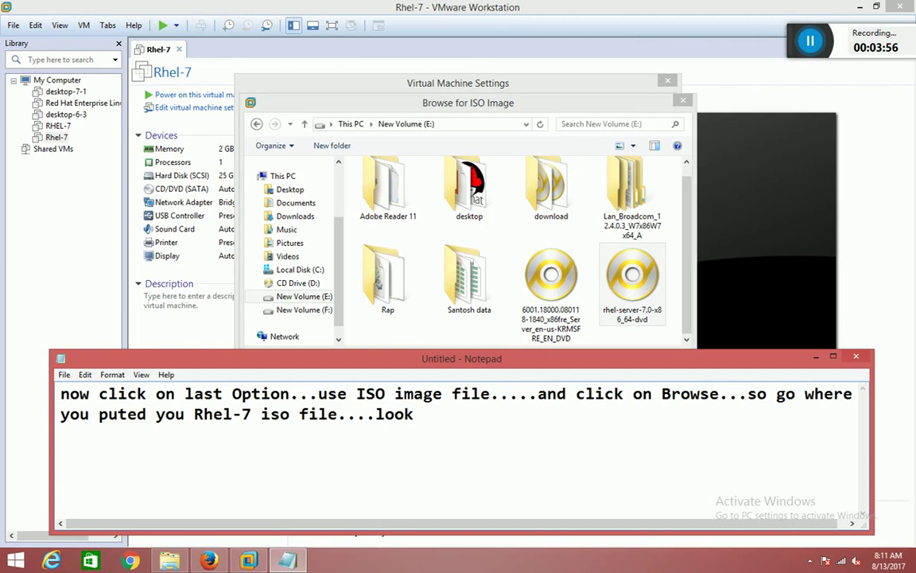
text( this is my )
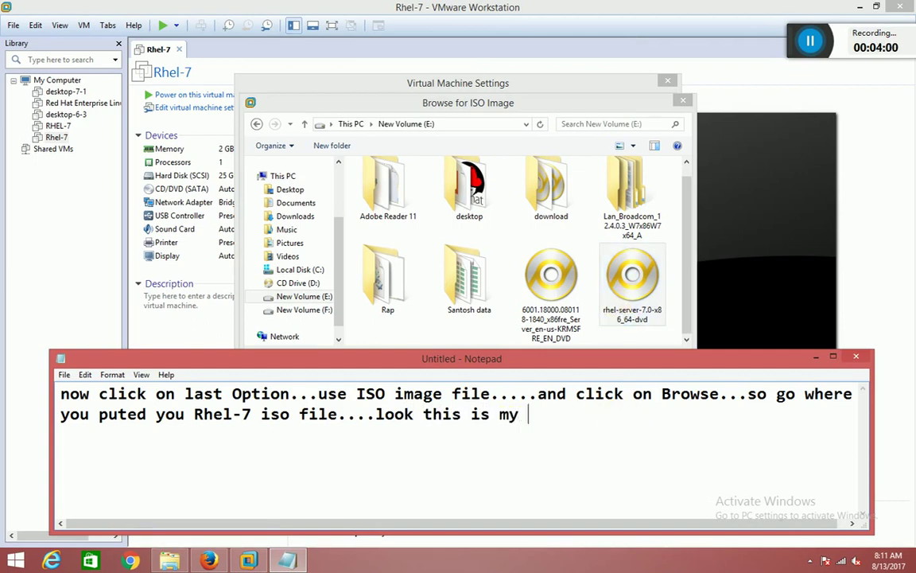
text(rhel-7 iso file.....)
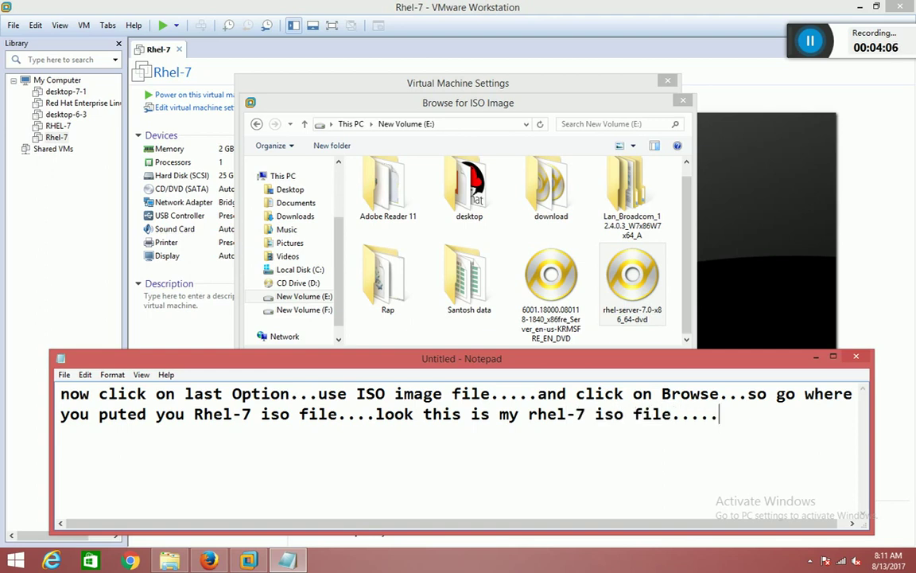
click(631, 281)
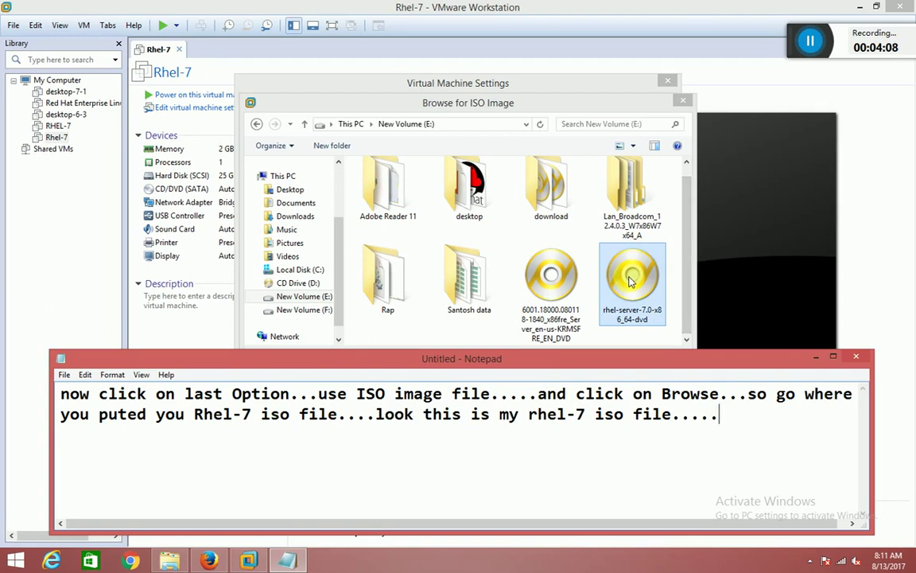
text(select i)
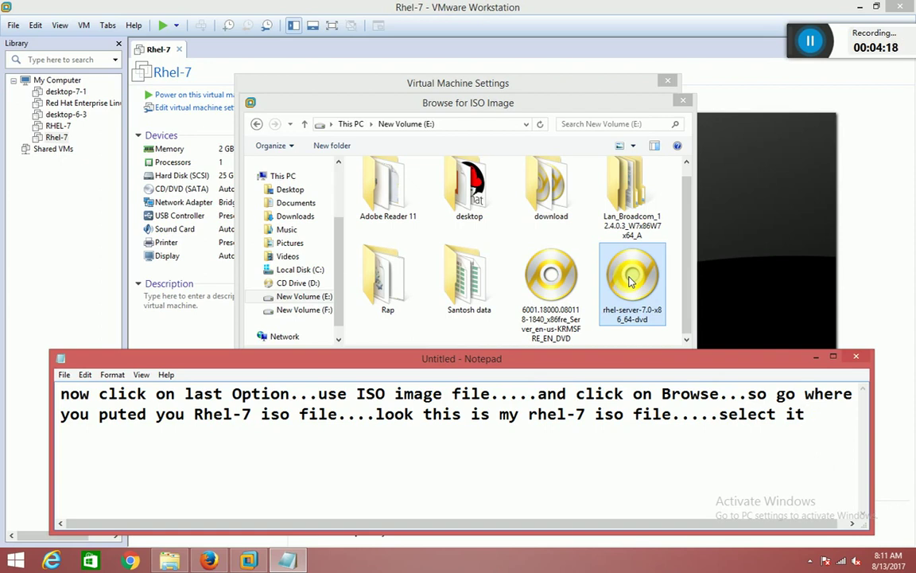
Add a note line 'and click on ok' and move the note off the file dialog.
key(Return)
text(and)
drag(568, 365, 609, 230)
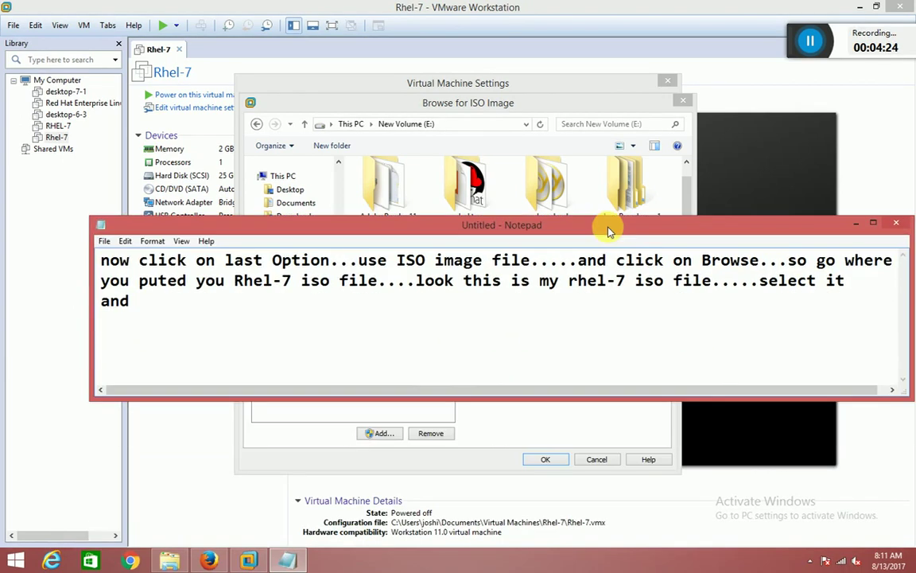
text(clikc)
key(BackSpace)
text(ckl)
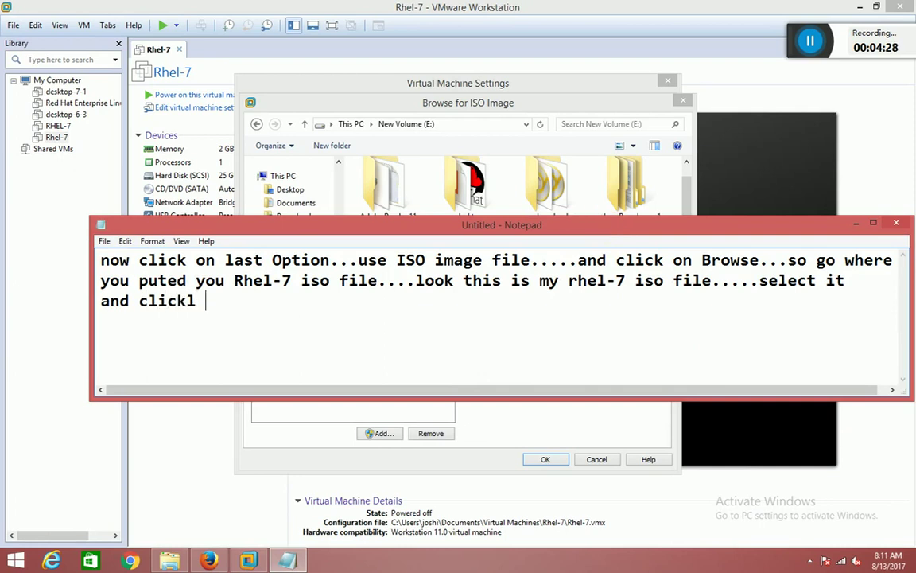
key(BackSpace)
key(BackSpace)
text( on ok...)
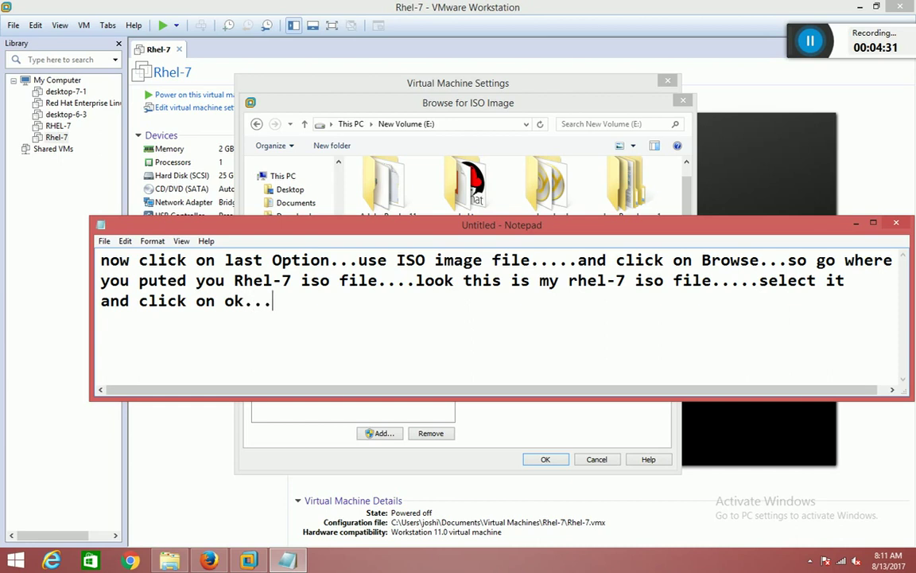
drag(572, 222, 331, 479)
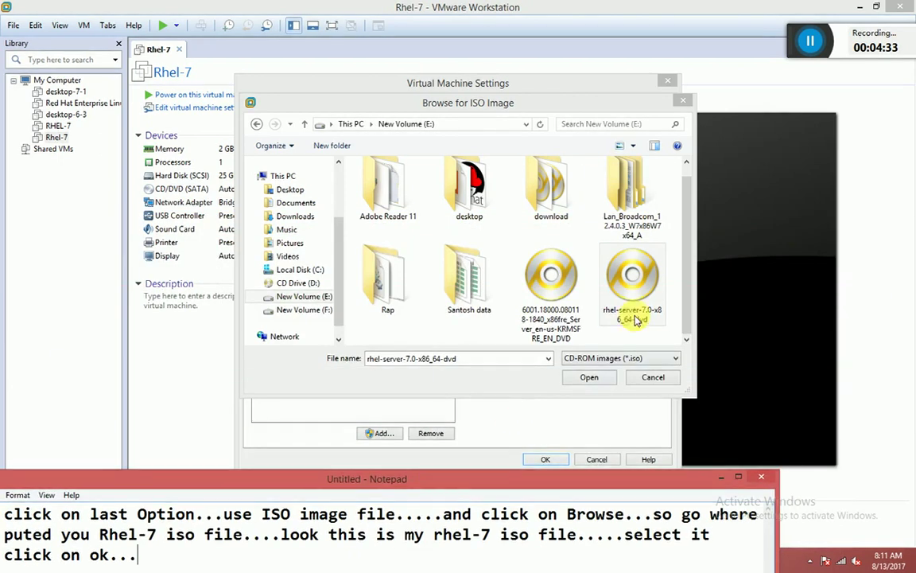
Load the chosen ISO into the drive setting and add '..now agin ok' to the note.
click(589, 377)
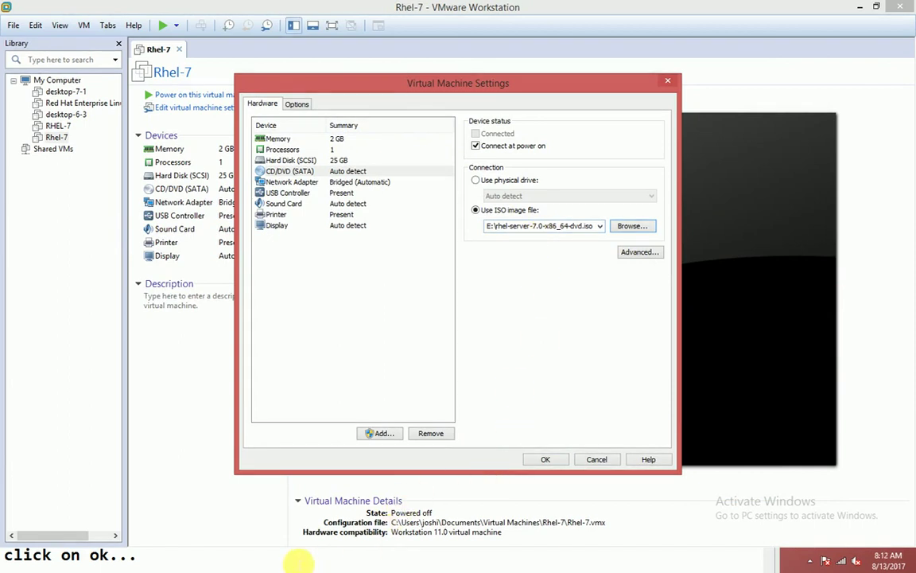
click(180, 561)
drag(179, 561, 306, 419)
drag(331, 487, 399, 219)
click(334, 301)
text(..)
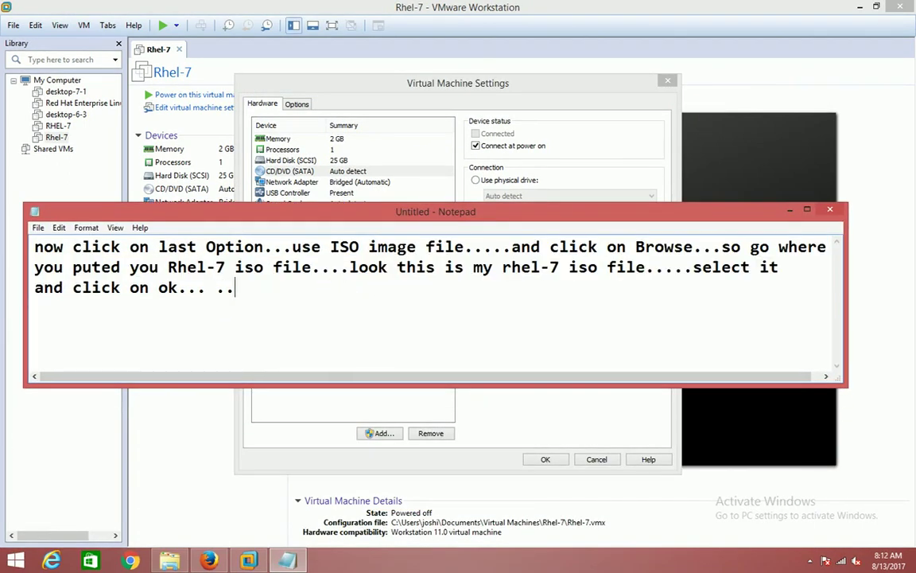
text(now ag)
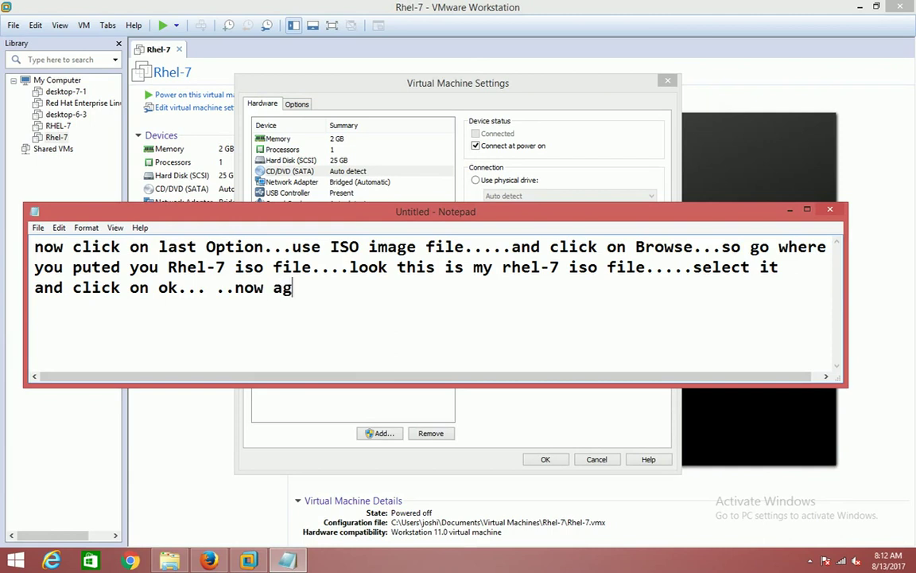
text(in ok)
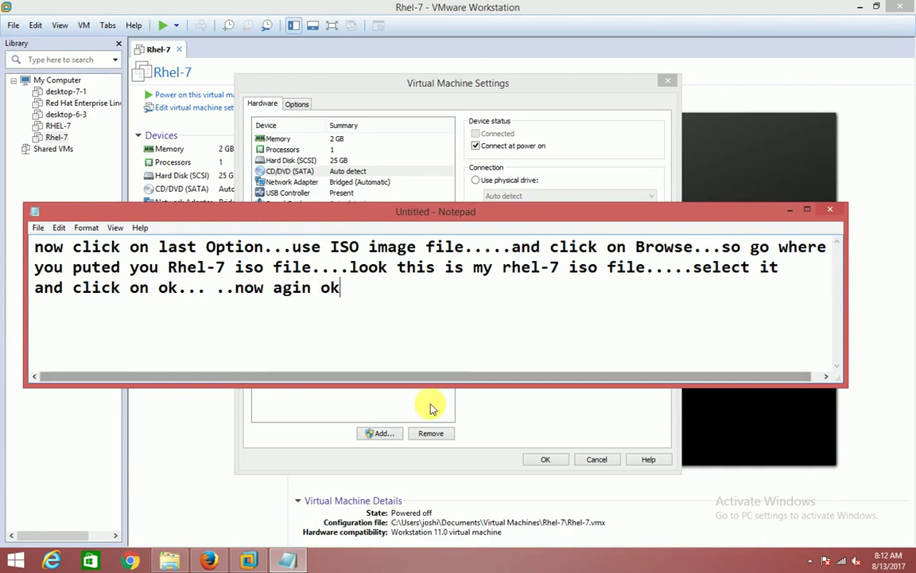
Save the CD/DVD settings with OK and note '...asume we have put iso cd/dvd on our pc..'.
click(790, 209)
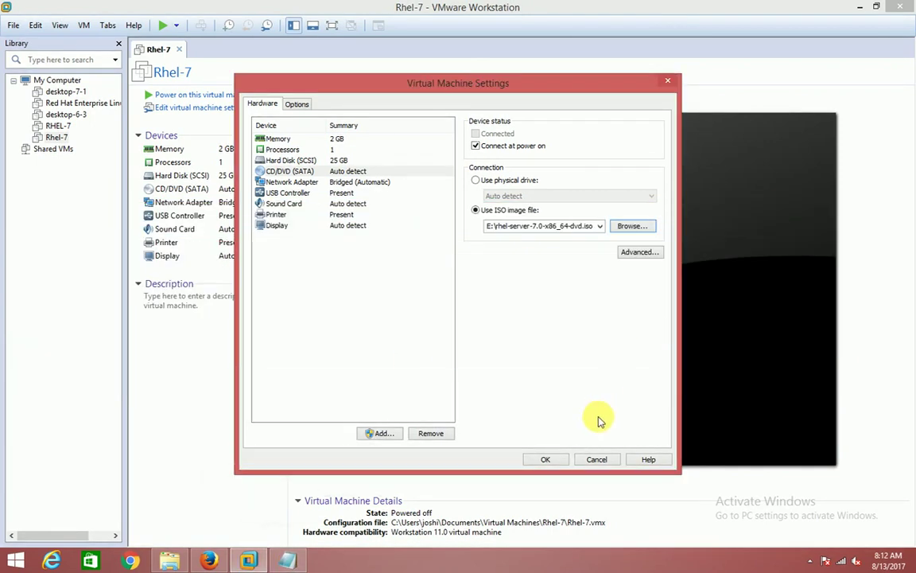
click(544, 460)
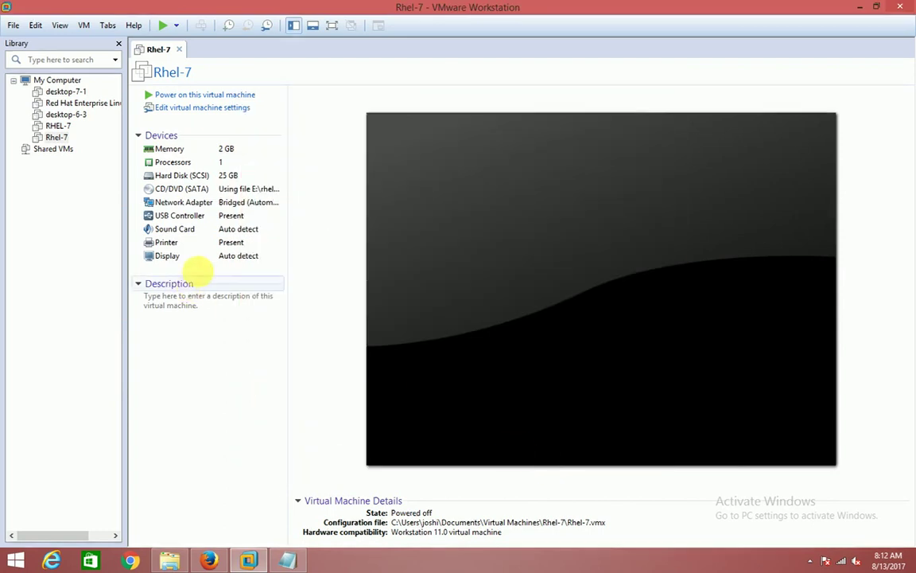
click(290, 561)
text(...asume )
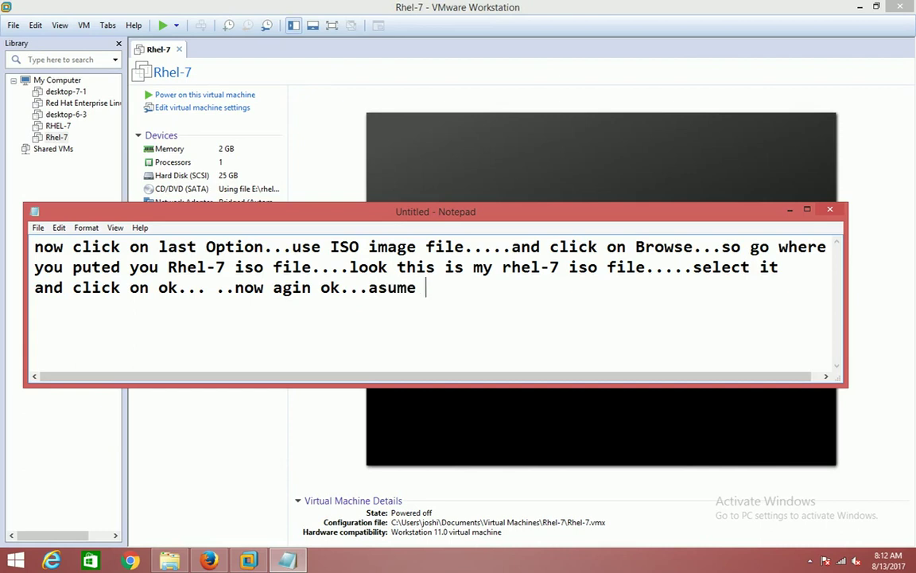
text(we have put)
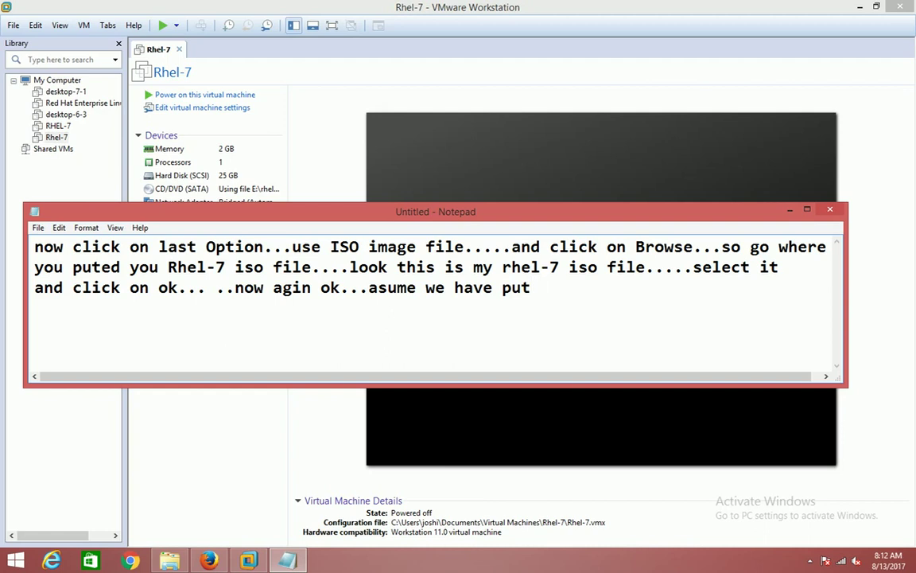
text( iso cd/dvd on our )
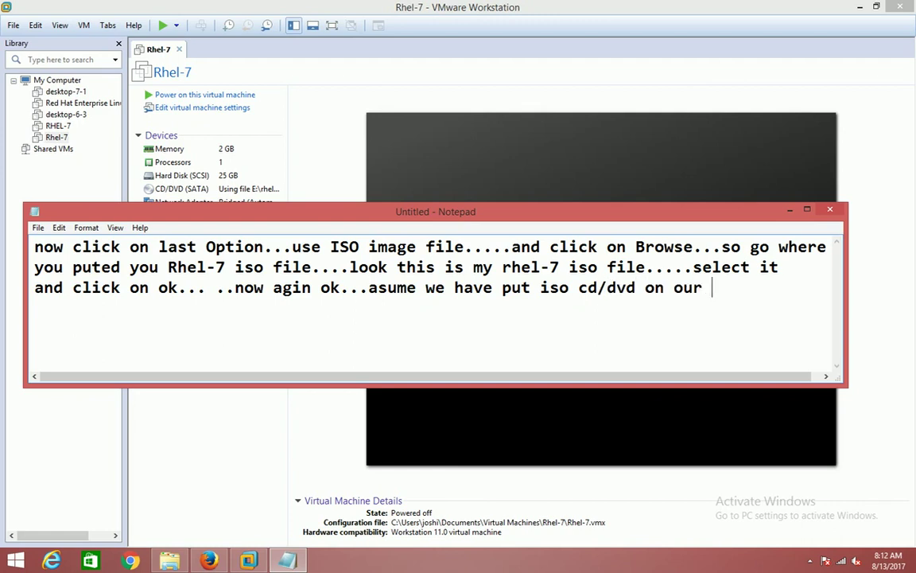
text(pc..)
Add the note line 'now click on power on option'.
click(788, 210)
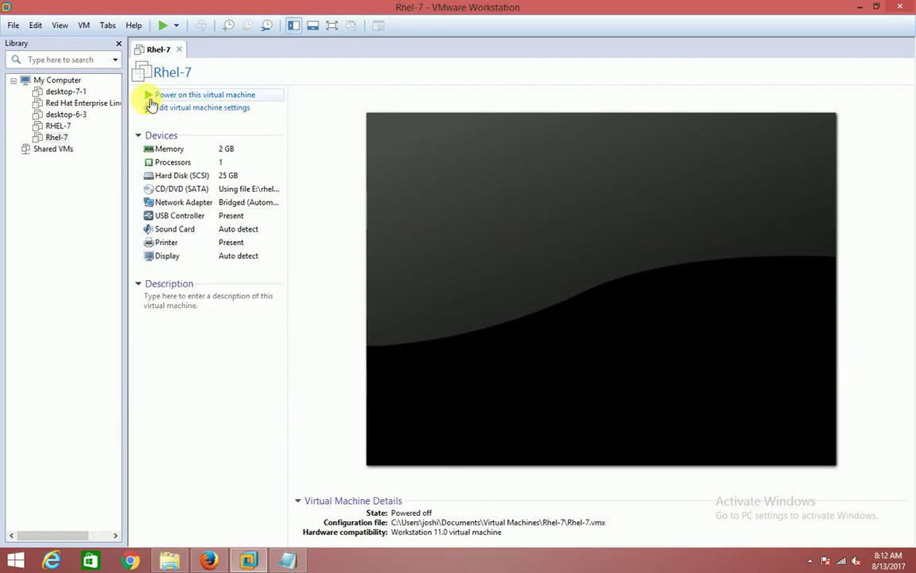
click(287, 555)
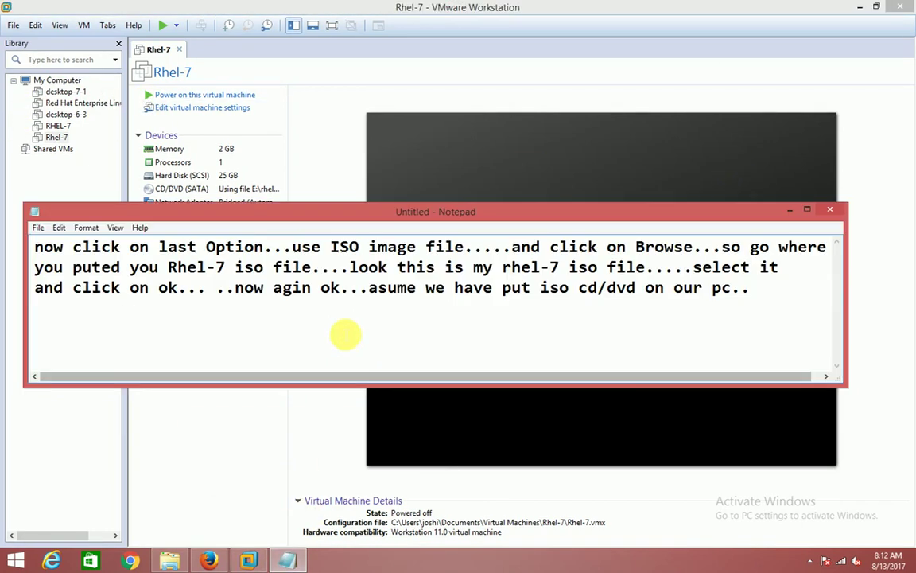
key(Return)
text(now )
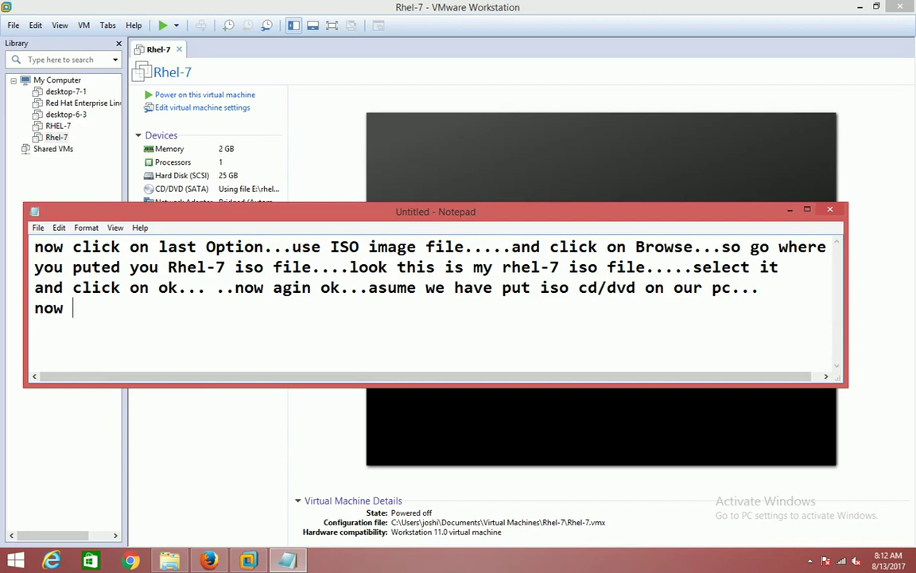
text(click on po)
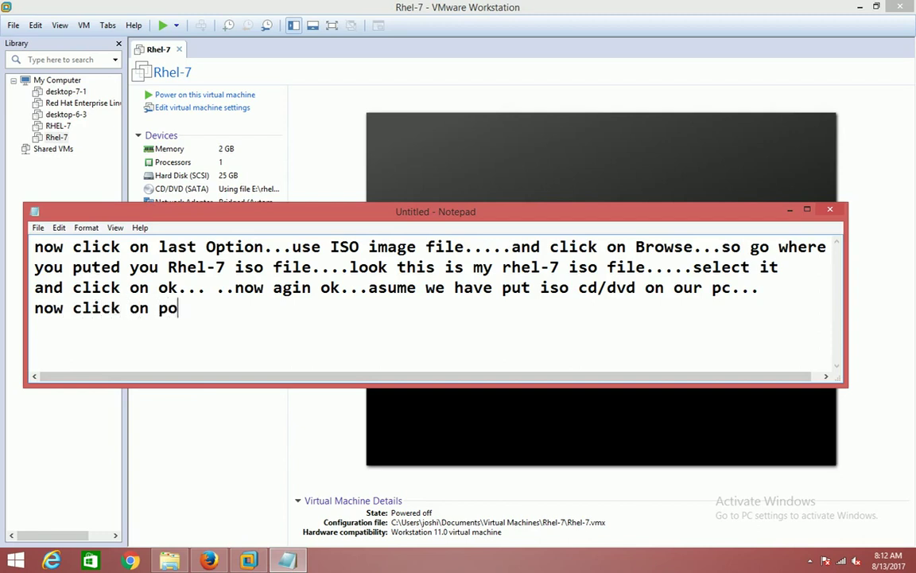
text(wer on pop)
key(BackSpace)
key(BackSpace)
key(BackSpace)
text(optopm)
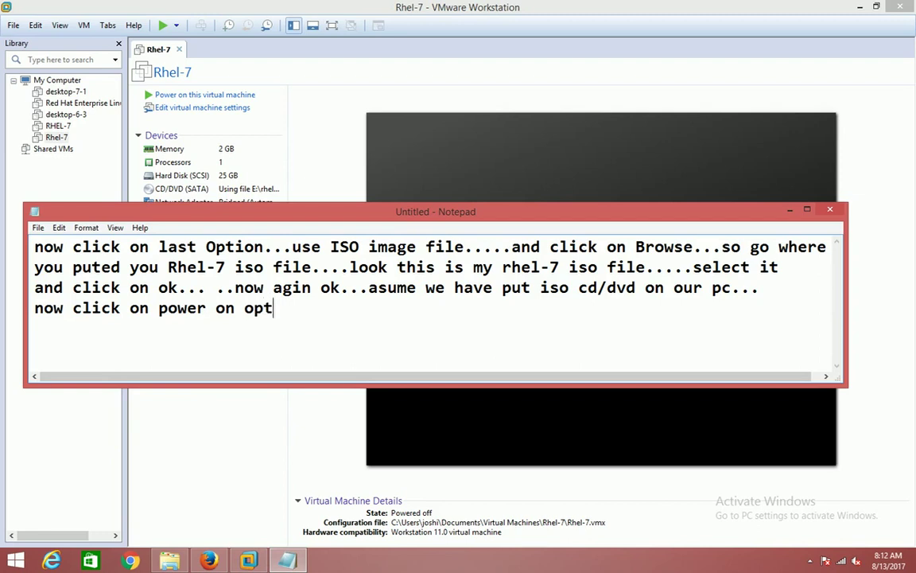
key(BackSpace)
key(BackSpace)
key(BackSpace)
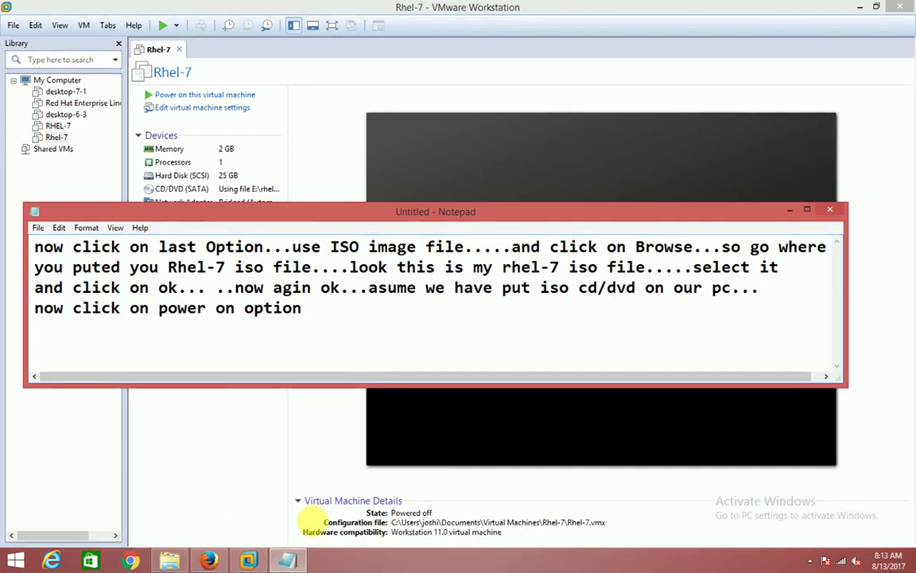
Hide the note and power on the Rhel-7 virtual machine.
click(790, 212)
click(859, 6)
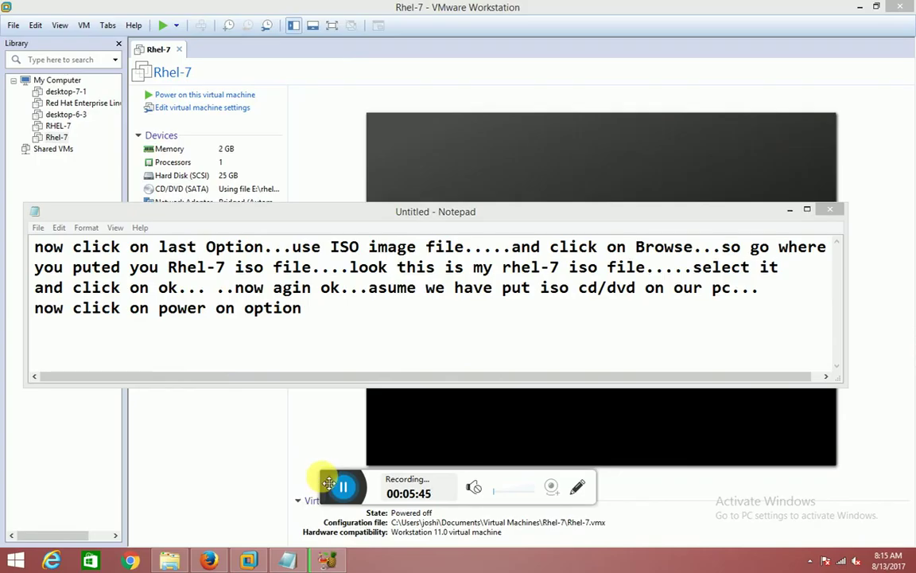
drag(346, 471, 848, 327)
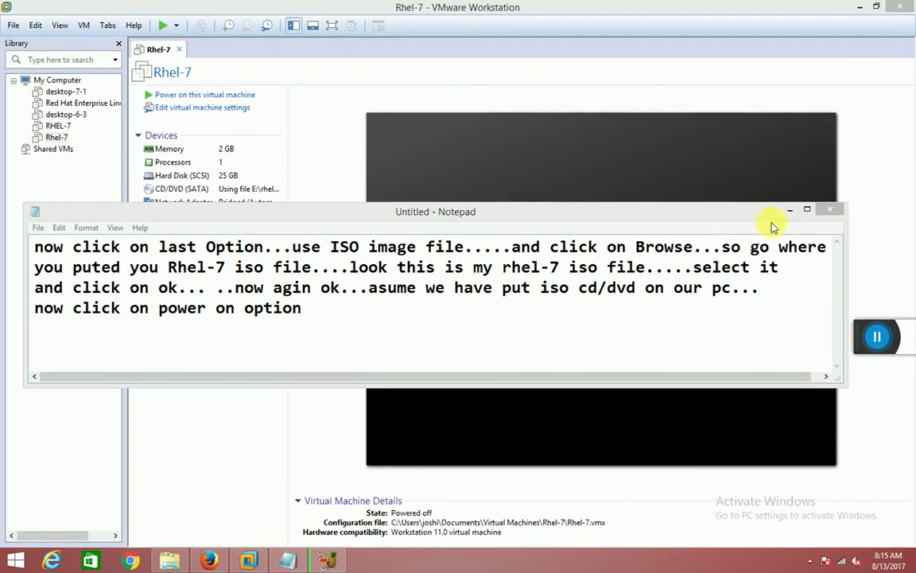
click(153, 97)
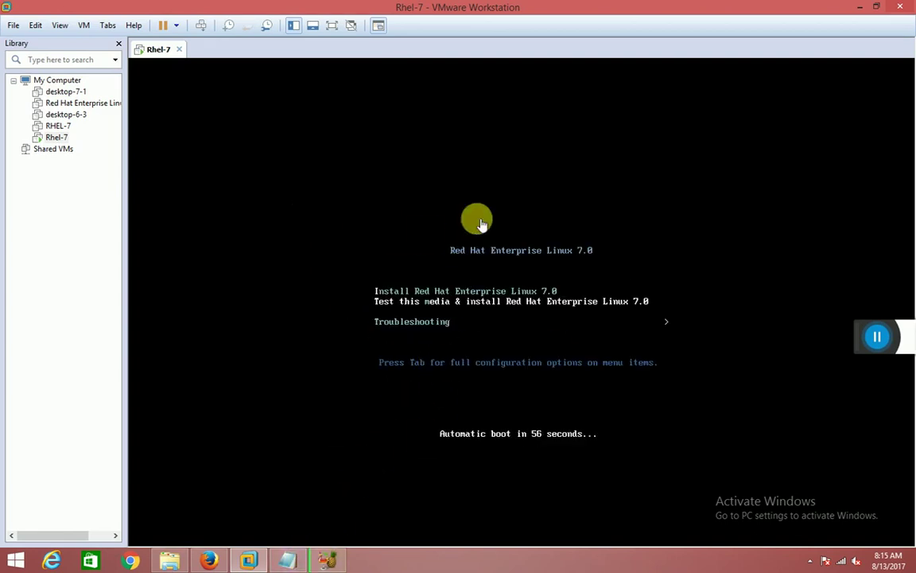
Replace the note with 'click on first option' and highlight Install Red Hat Enterprise Linux 7.0.
click(287, 559)
key(ctrl+a)
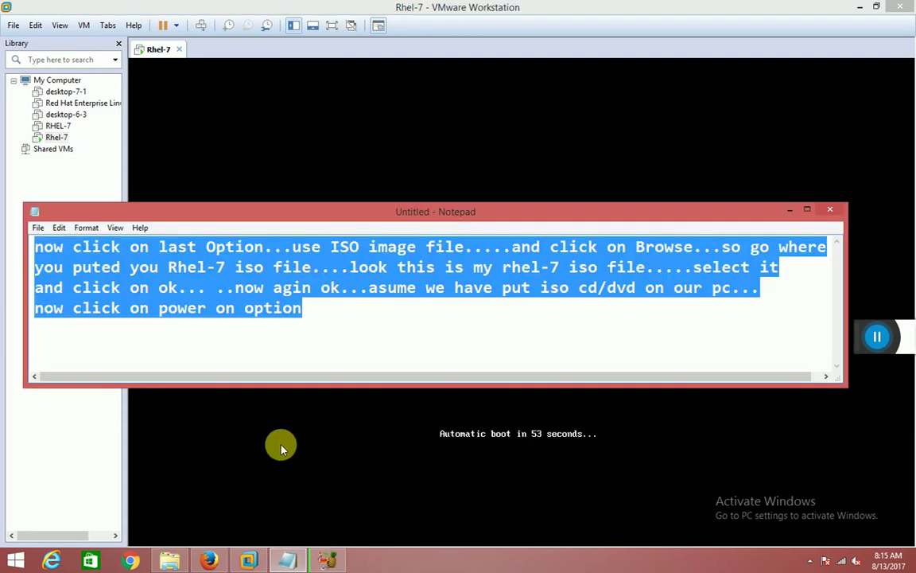
text(click on)
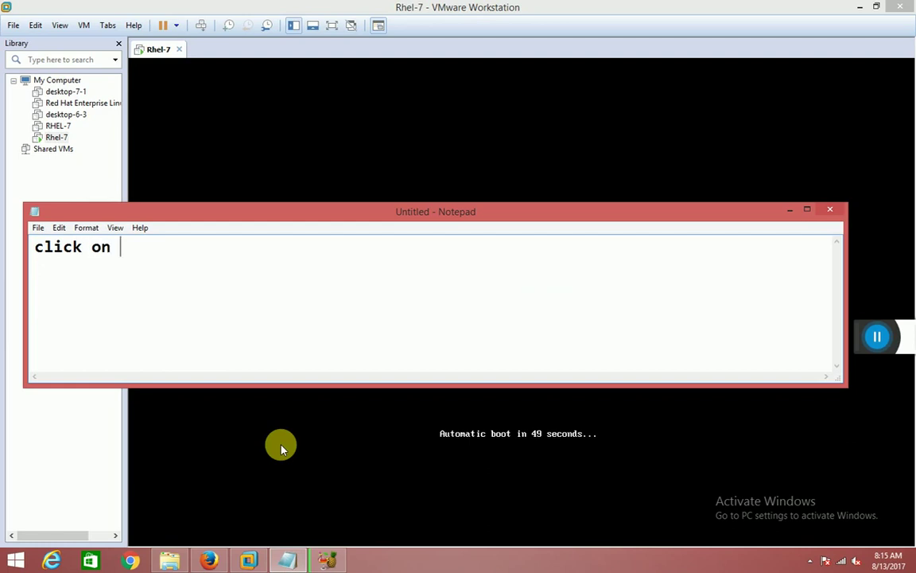
text( first option)
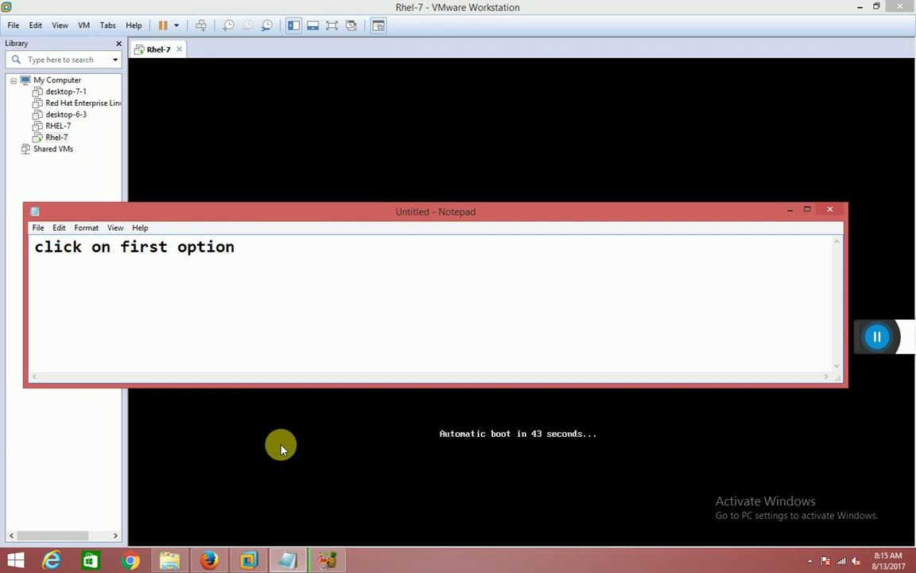
click(790, 210)
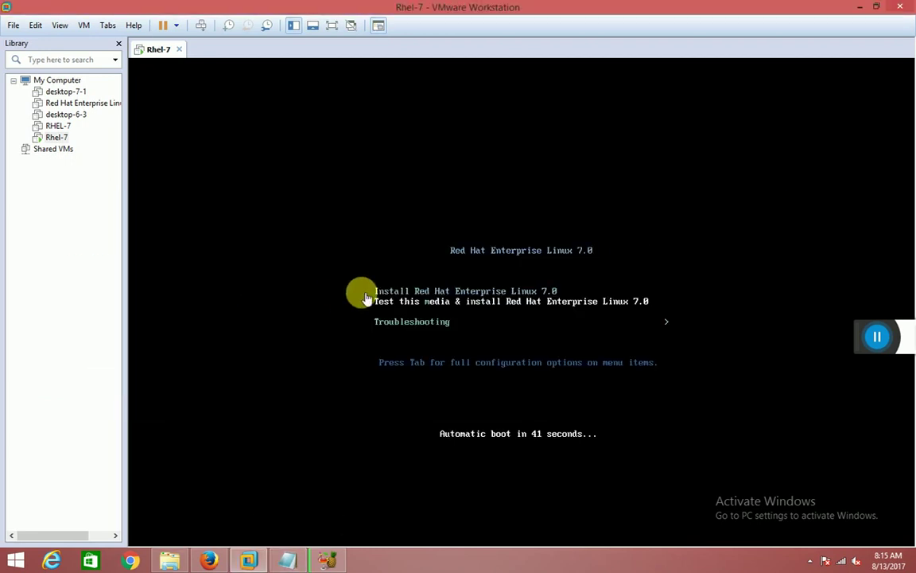
key(Up)
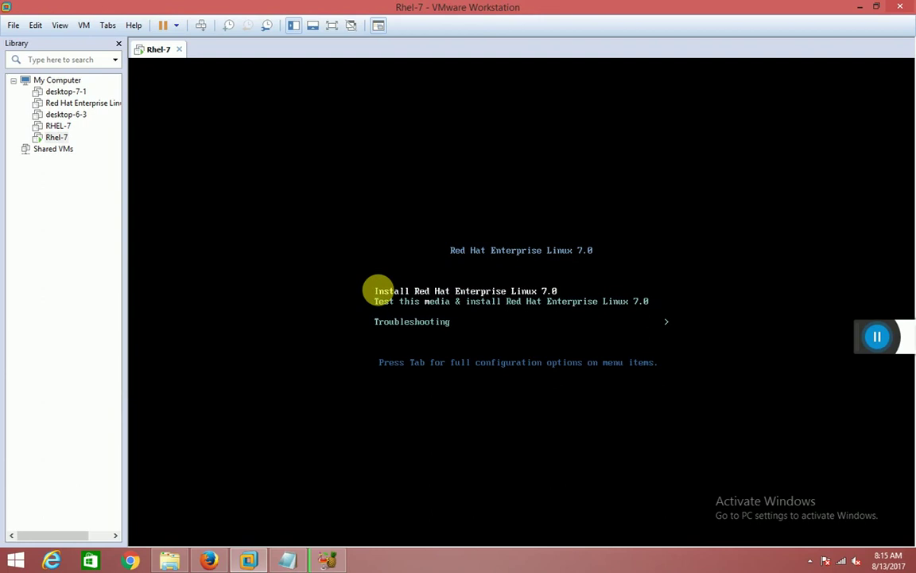
Append '....and press enter' to the note and launch the installer with Enter.
click(284, 562)
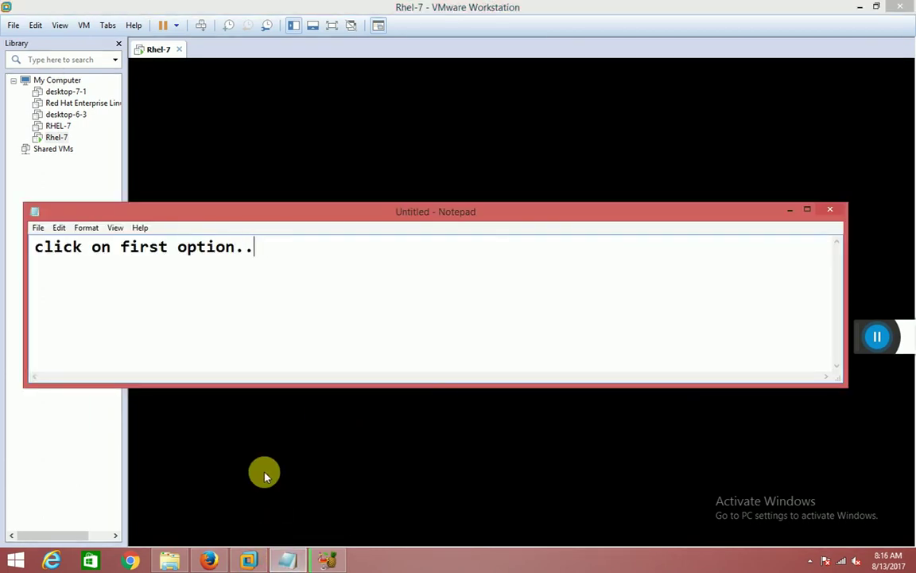
text(....and )
text(nex)
key(BackSpace)
key(BackSpace)
text(press enter)
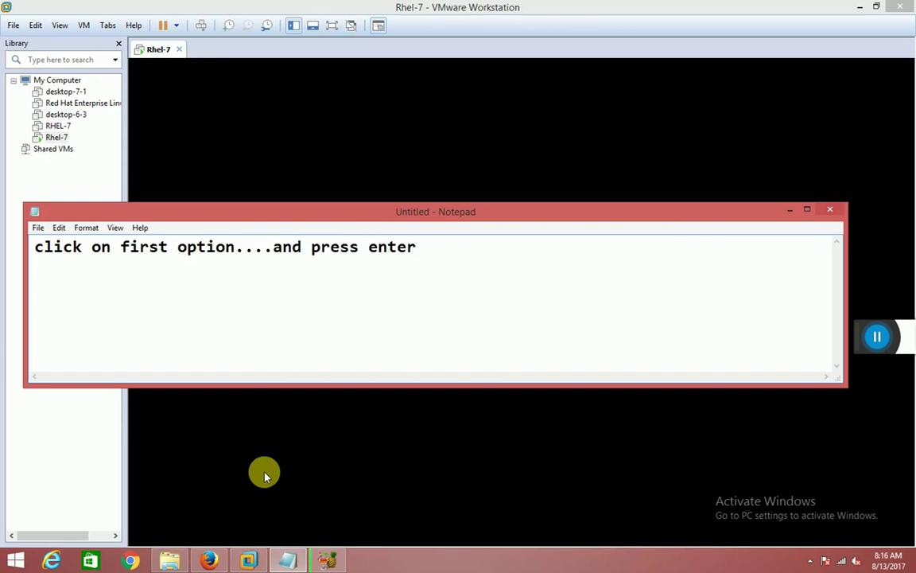
click(786, 211)
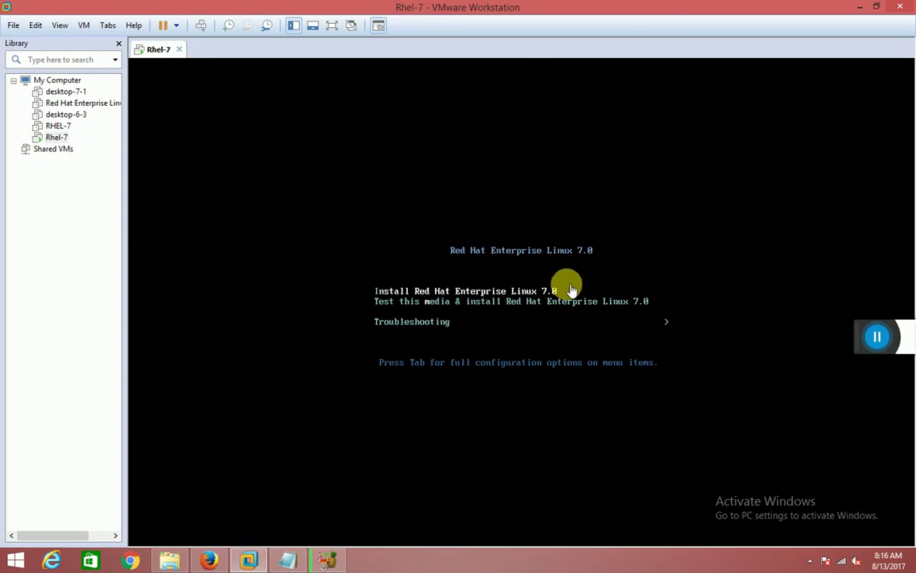
click(534, 291)
key(Return)
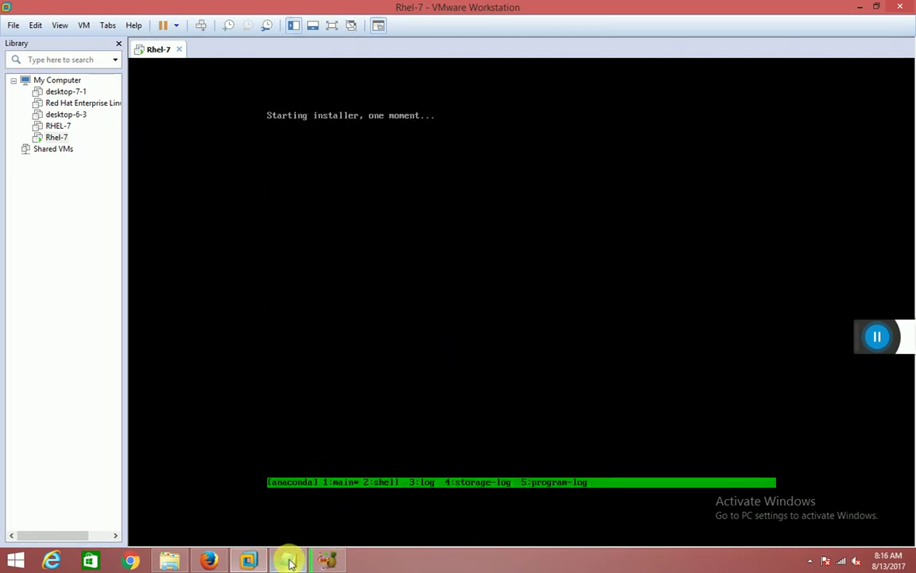
Add 'and agin press enter' to the note, then watch the installer load.
click(287, 559)
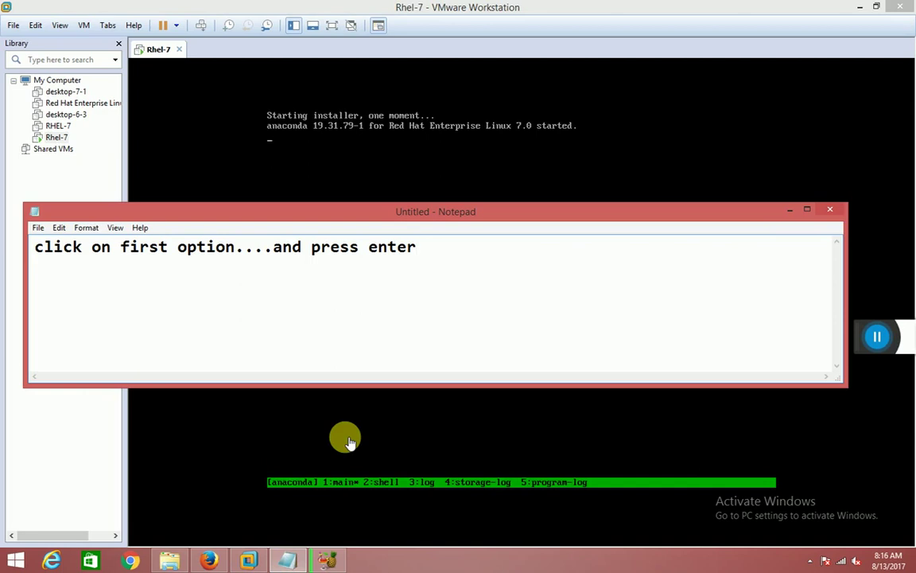
text(a)
key(BackSpace)
text(and )
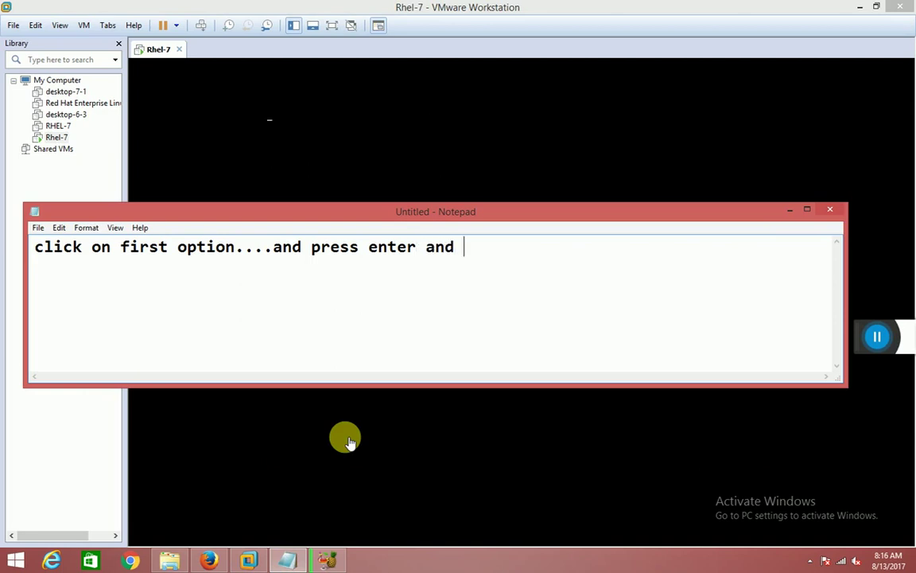
text(agin press enter)
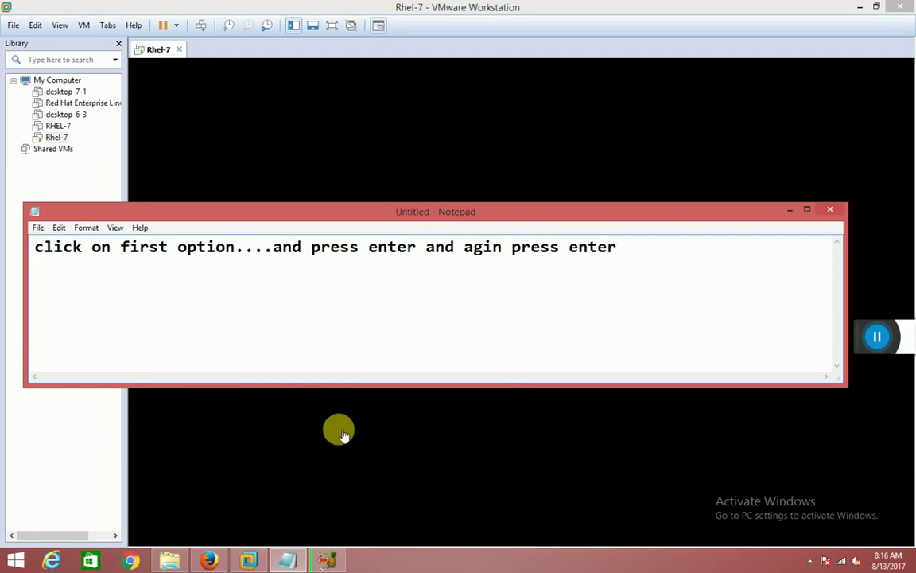
click(789, 209)
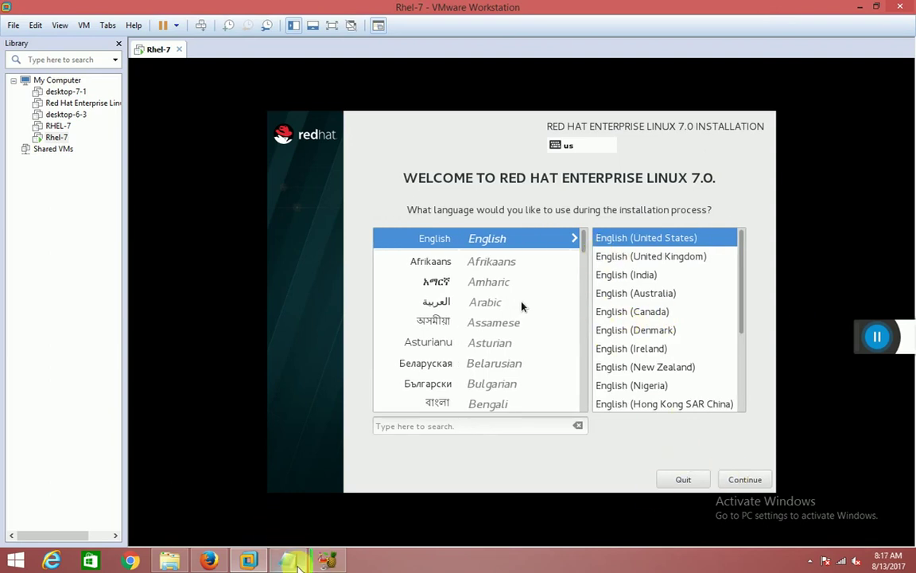
Note 'select your language....and press on continue...' and reveal the installer's language list.
click(288, 558)
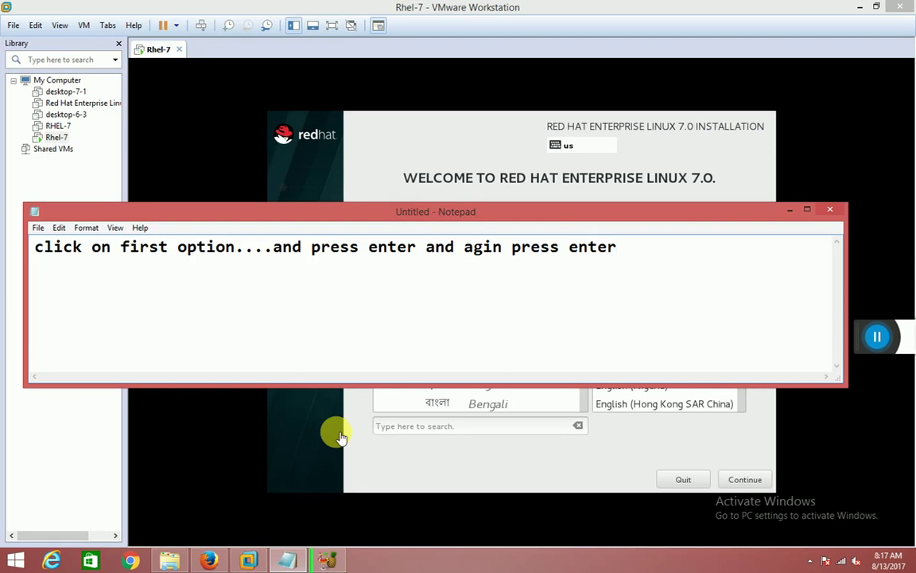
text(selct)
text(ct )
text(yu)
key(BackSpace)
text(op)
key(BackSpace)
text(ur lang)
key(BackSpace)
text(ngusa)
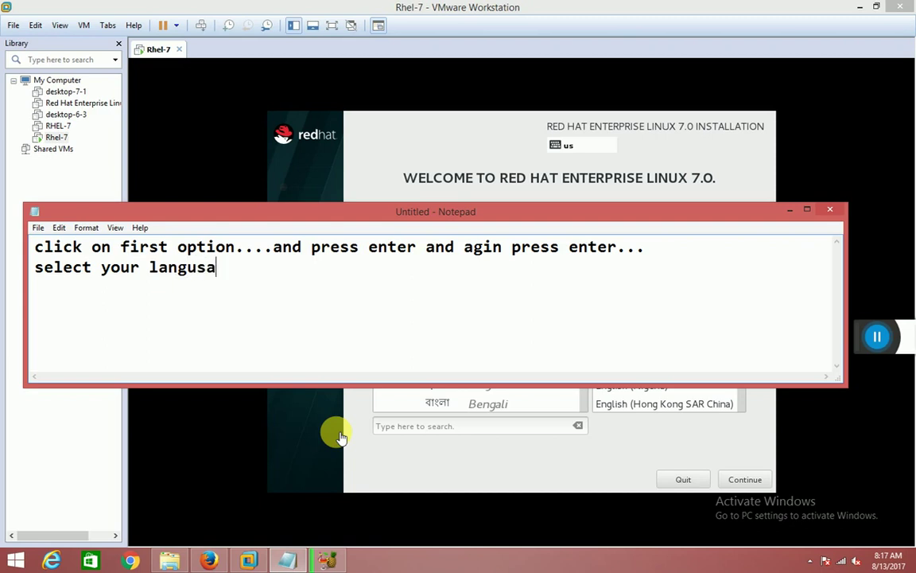
key(BackSpace)
key(BackSpace)
text(age....and )
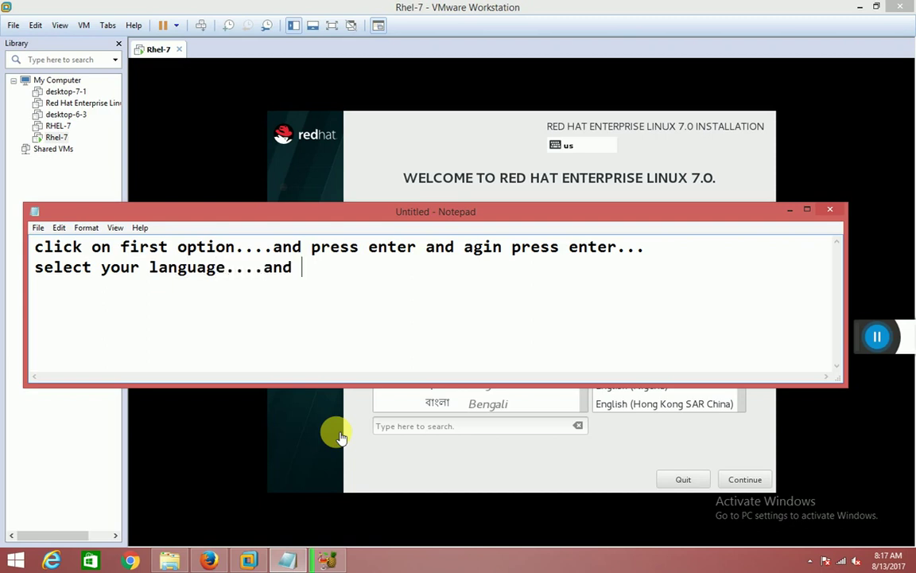
text(press on cont)
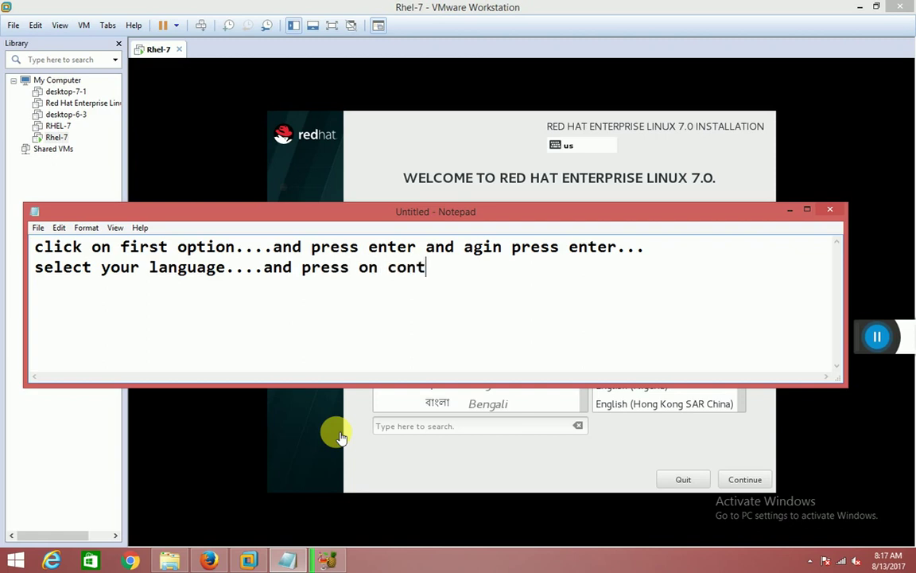
text(inue...)
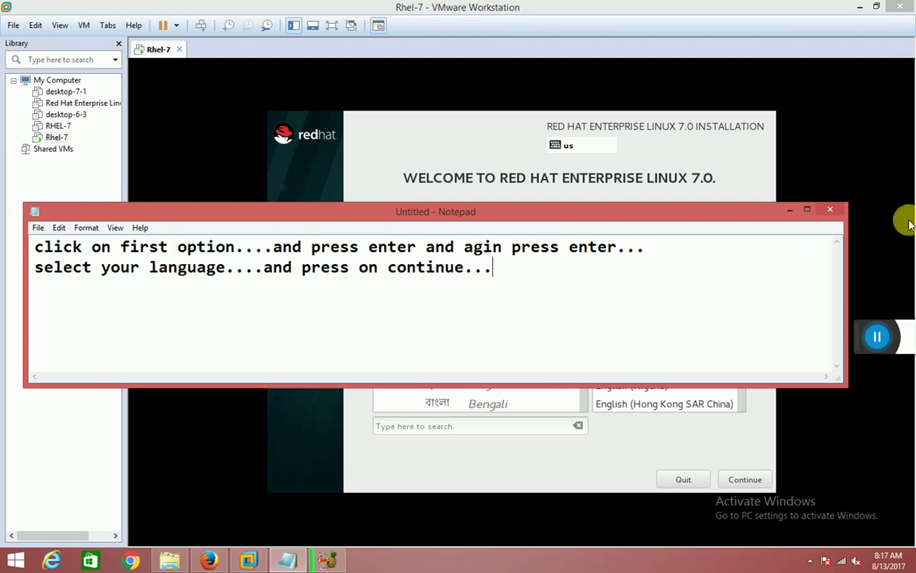
click(792, 209)
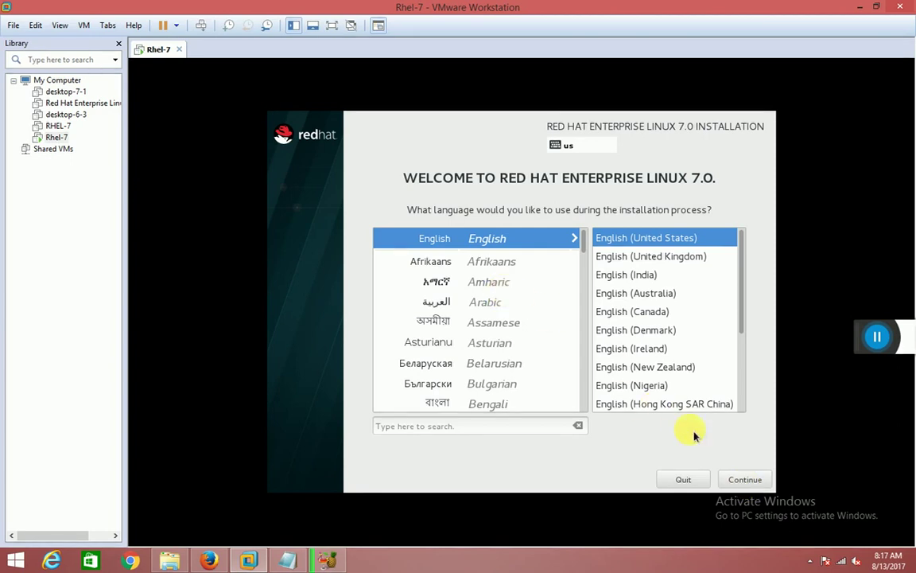
Accept the installation language and bring the tutorial note back to the front.
click(737, 479)
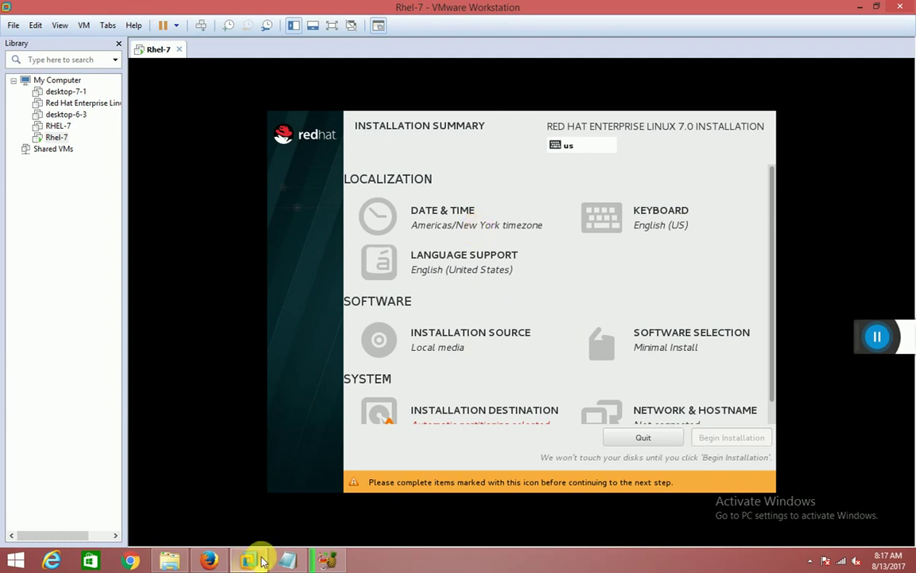
click(288, 560)
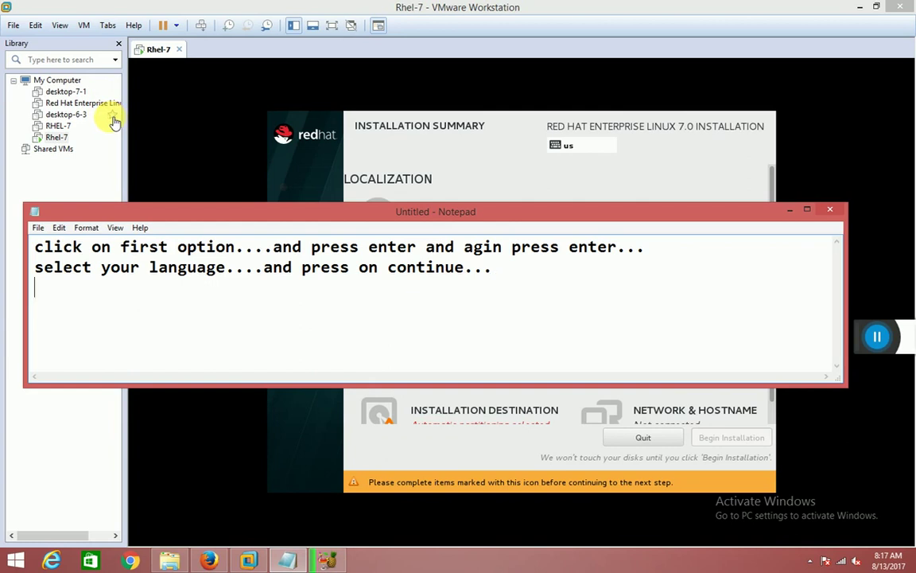
Clear the old note and begin the new one with 'this it the main'.
text(...ter)
key(BackSpace)
key(BackSpace)
key(ctrl+a)
key(BackSpace)
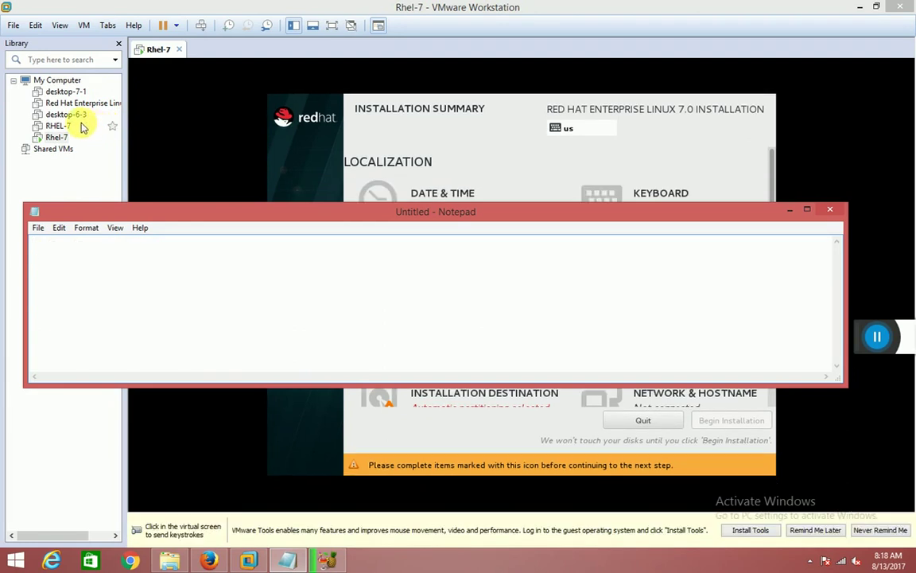
text(this i)
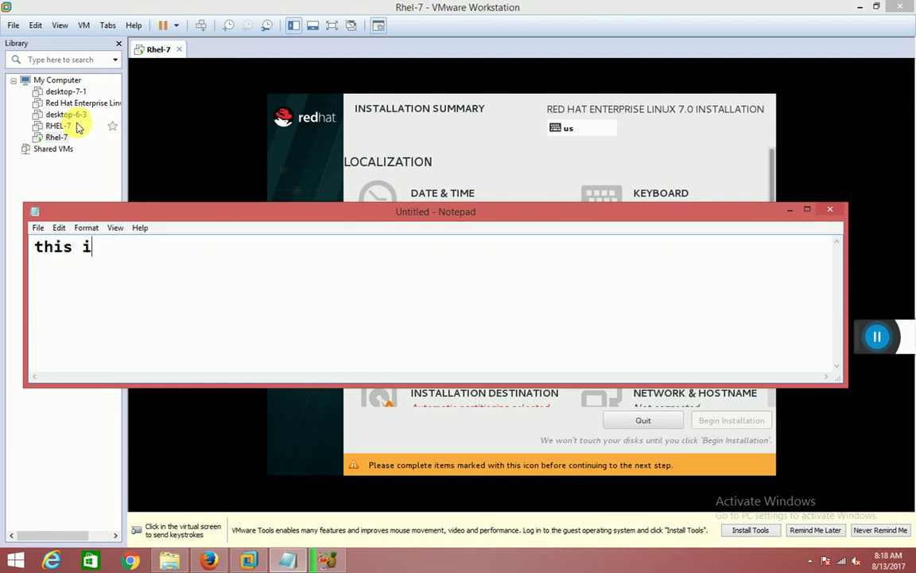
text(t the mail)
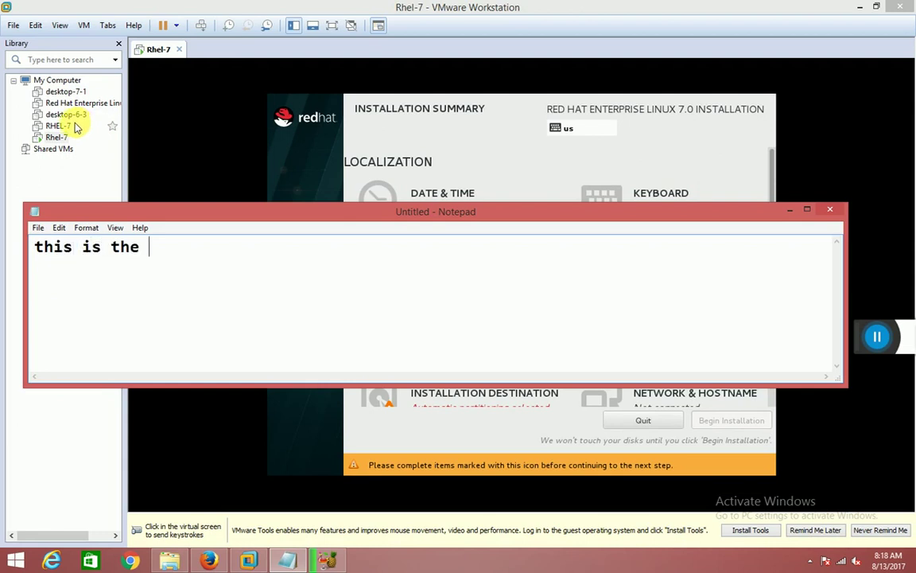
key(BackSpace)
Continue the note with '..point.....select perfact option....other wise it will now permission'.
text(n..point..)
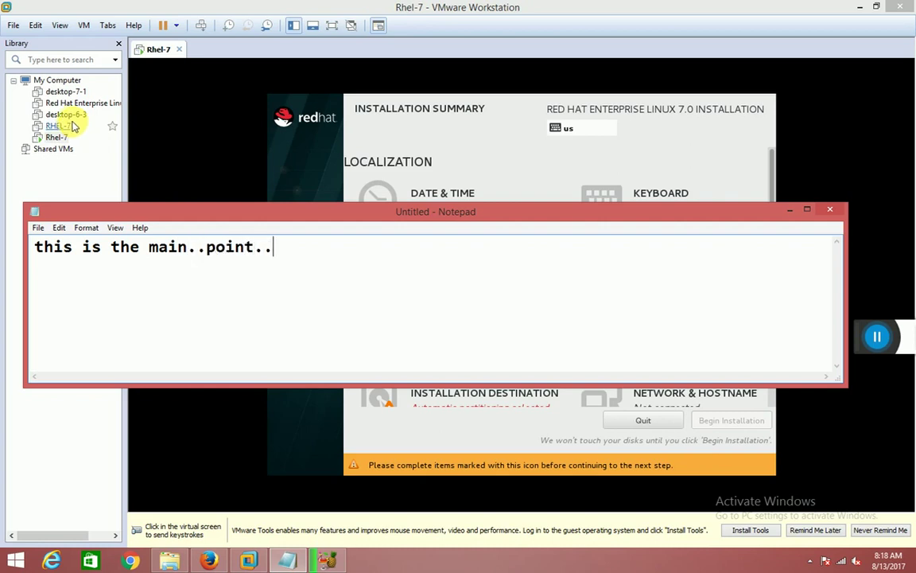
text(...selec)
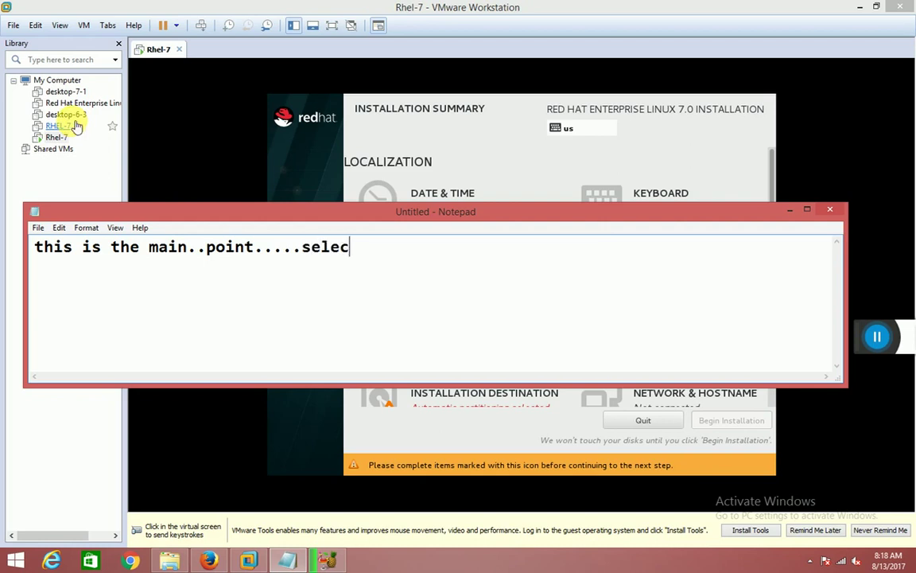
text(t pr)
key(BackSpace)
text(erf)
key(BackSpace)
key(BackSpace)
text(rf)
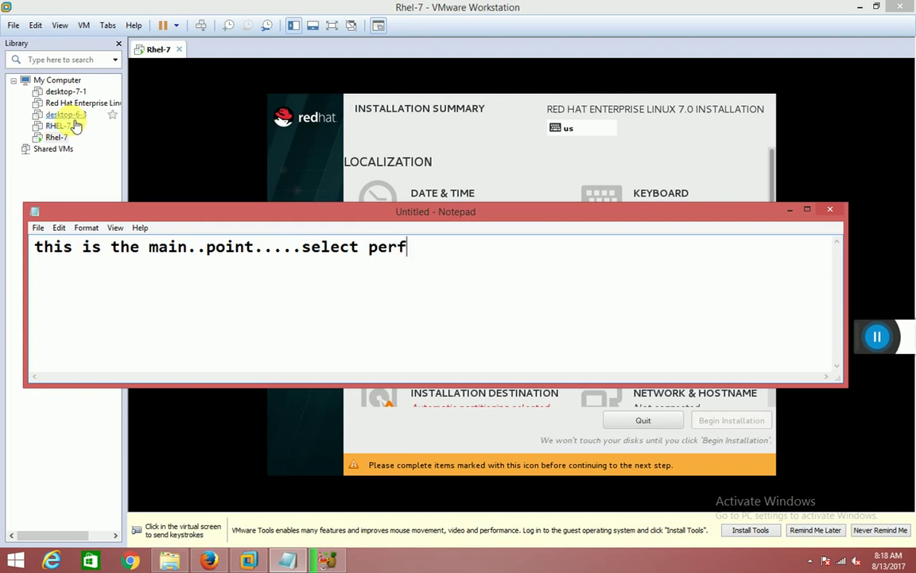
text(act option)
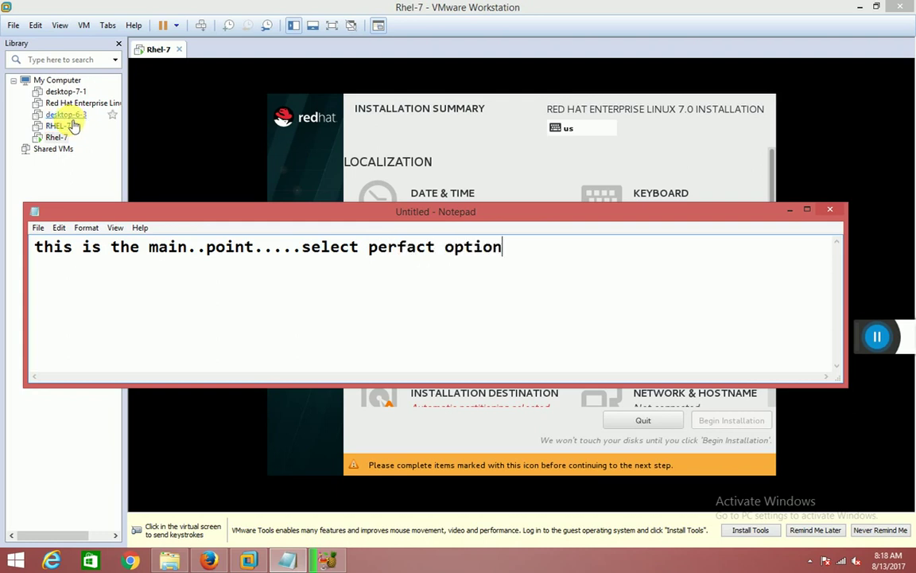
text(....ather)
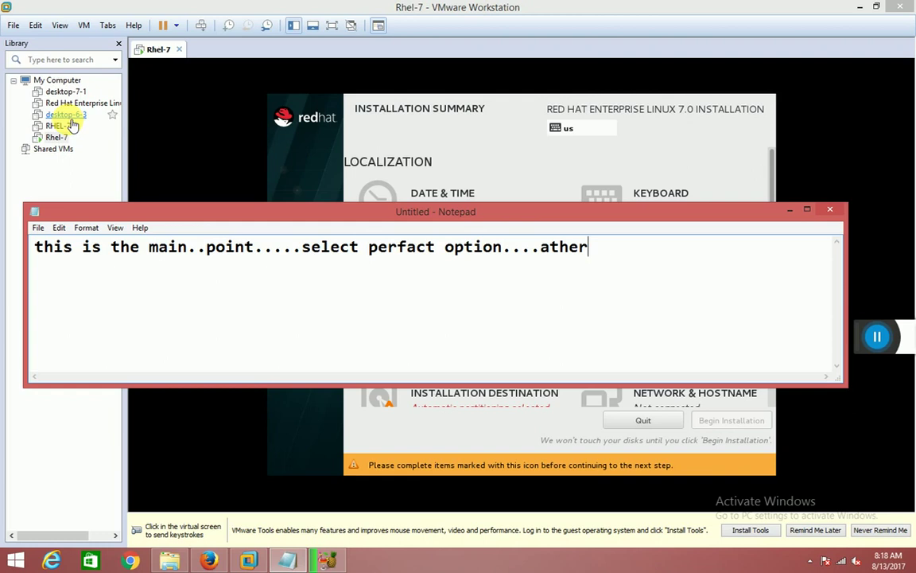
key(BackSpace)
key(BackSpace)
key(BackSpace)
key(BackSpace)
key(BackSpace)
text(other wias)
key(BackSpace)
key(BackSpace)
text(se it will now permi)
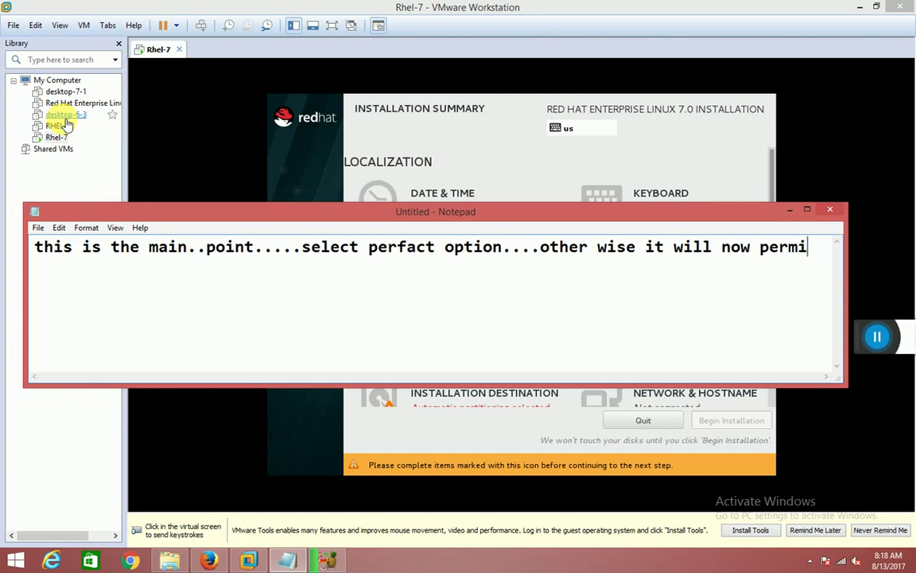
text(ssion)
On a new line add 'you to go for compleat it...first set your time...follow me'.
key(Return)
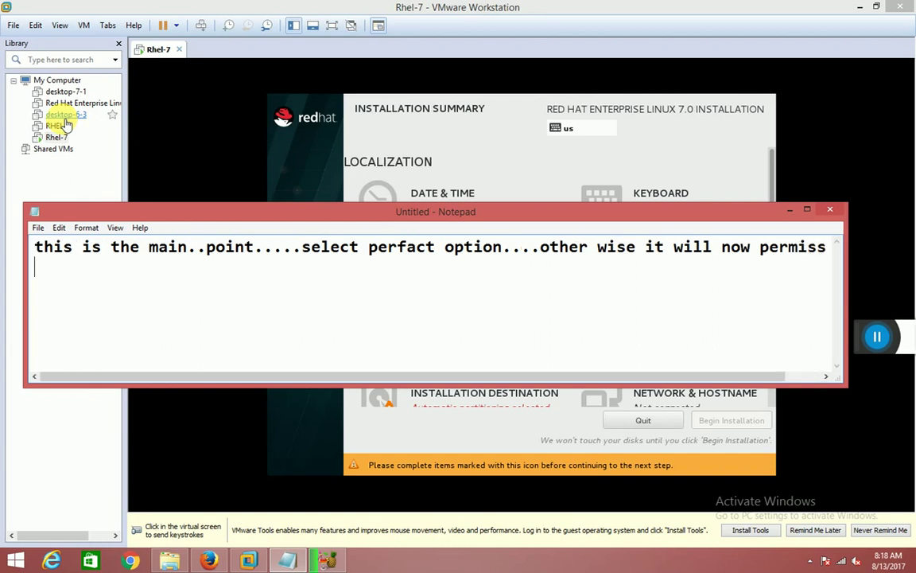
text(you to go)
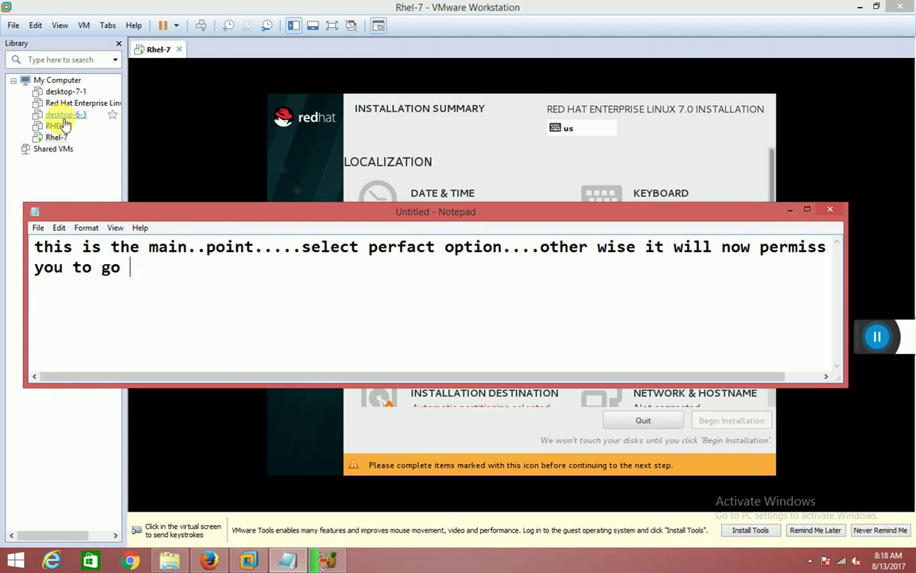
text( fr)
key(BackSpace)
text(or compleat )
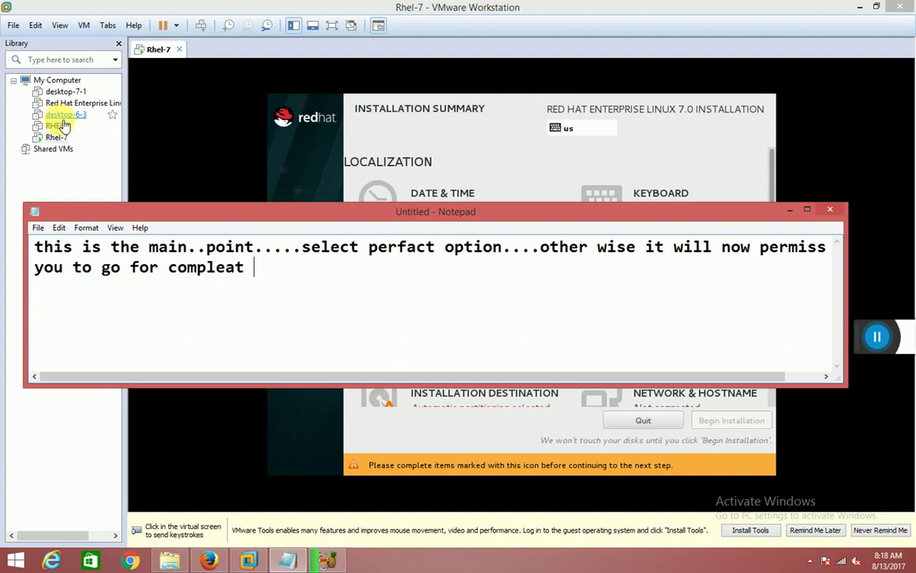
text(it...fil)
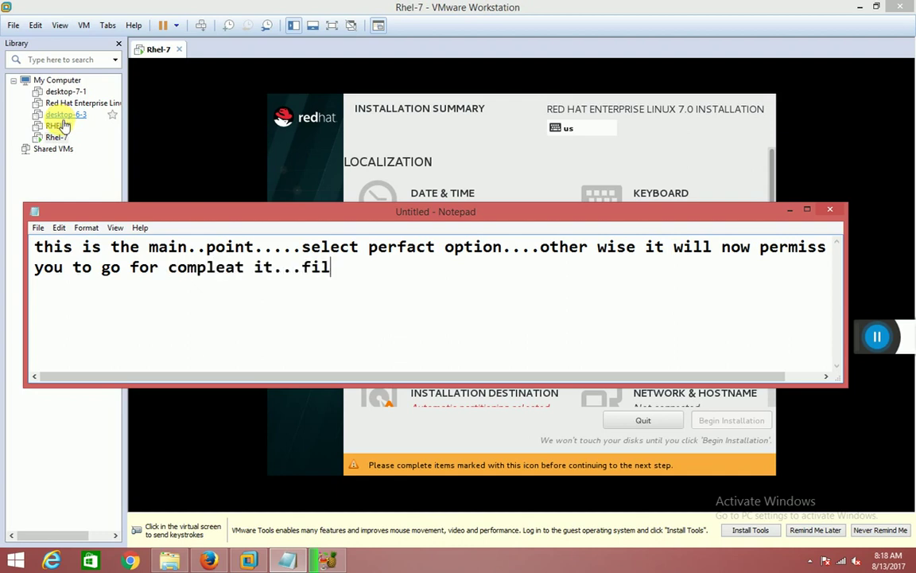
key(BackSpace)
text(rst set you)
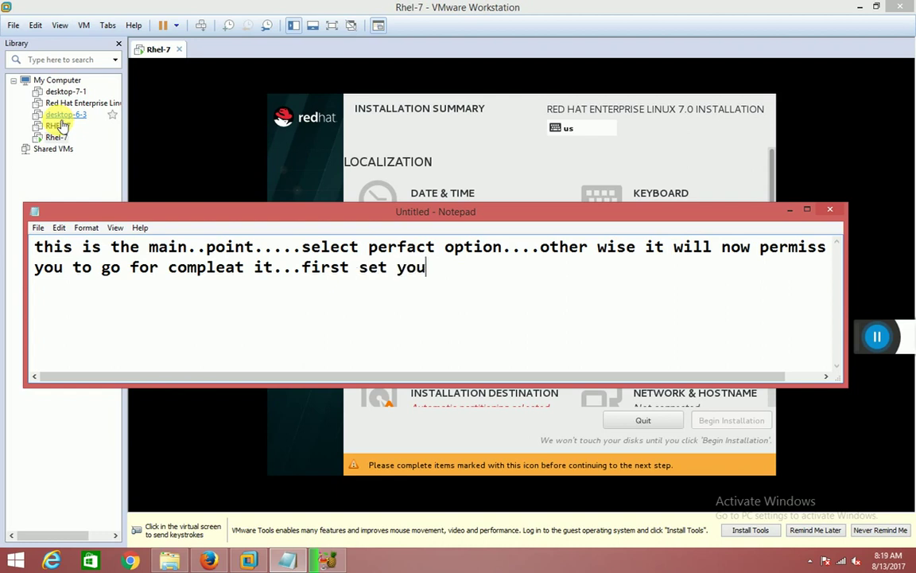
text(r time...)
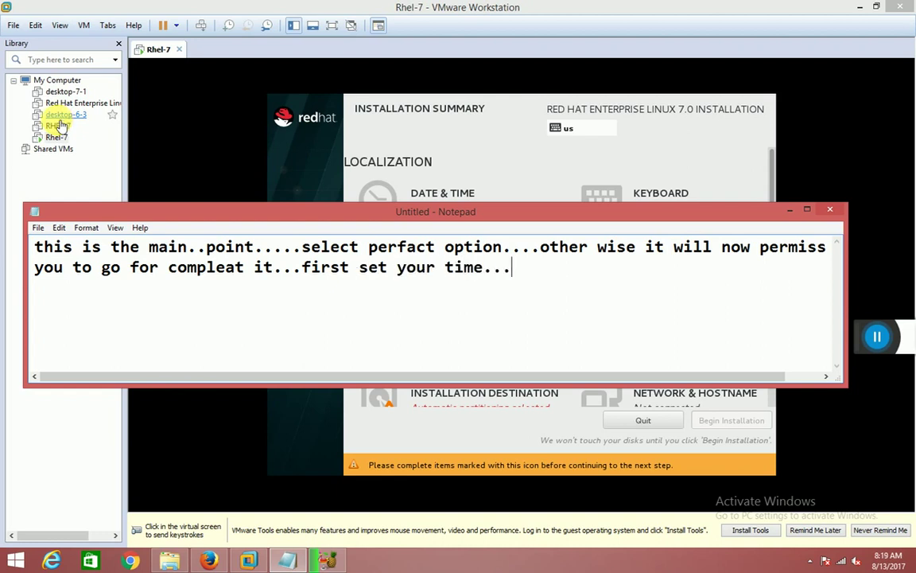
text(follow me)
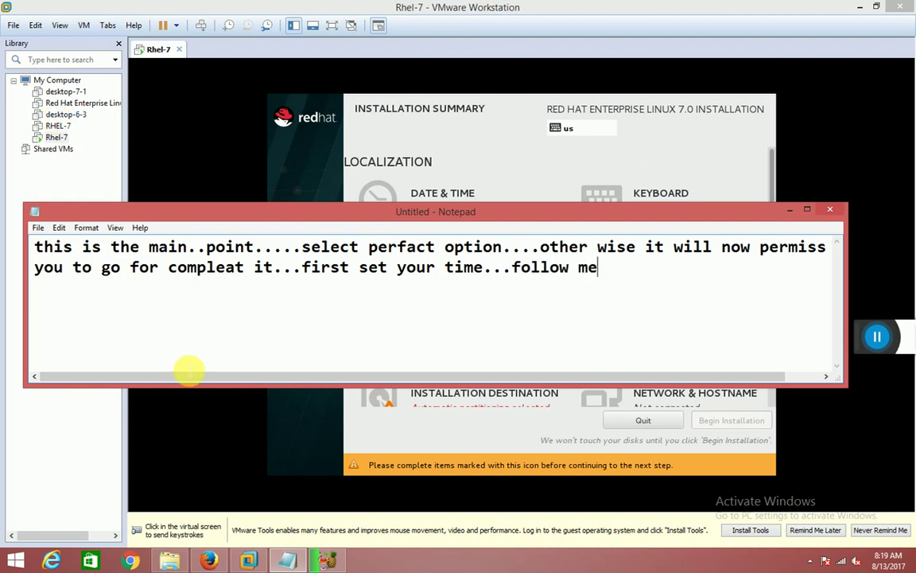
Set the installer's time zone to Asia/Kolkata from the map and return to the summary.
click(788, 213)
click(468, 199)
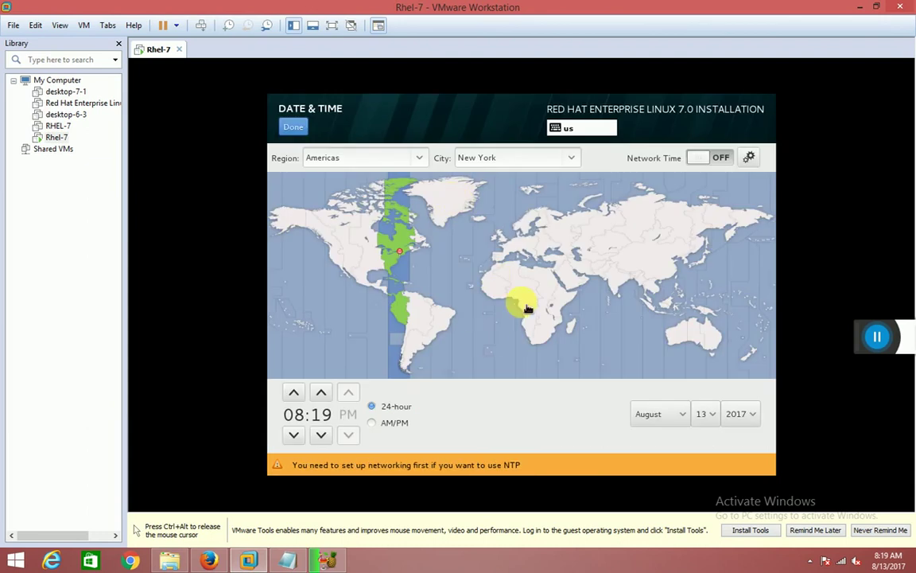
click(620, 273)
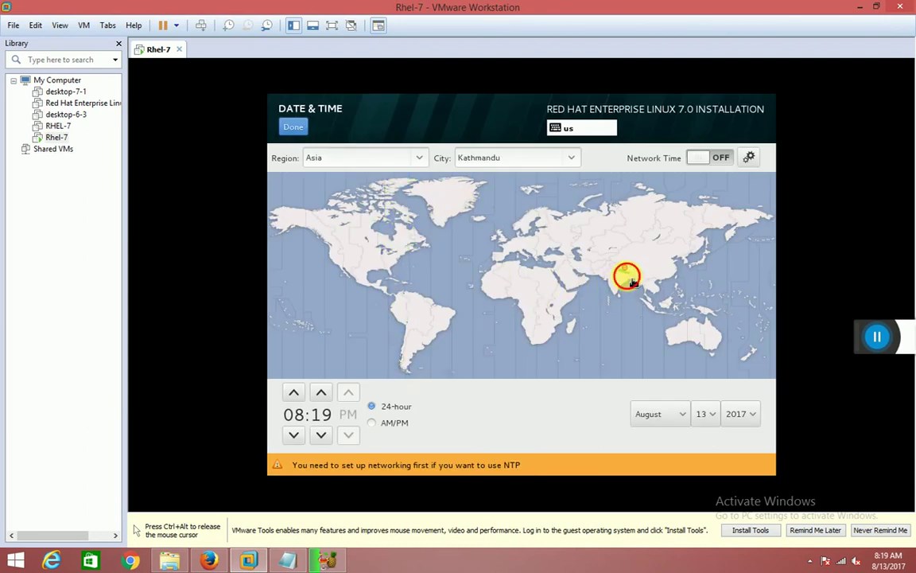
click(633, 287)
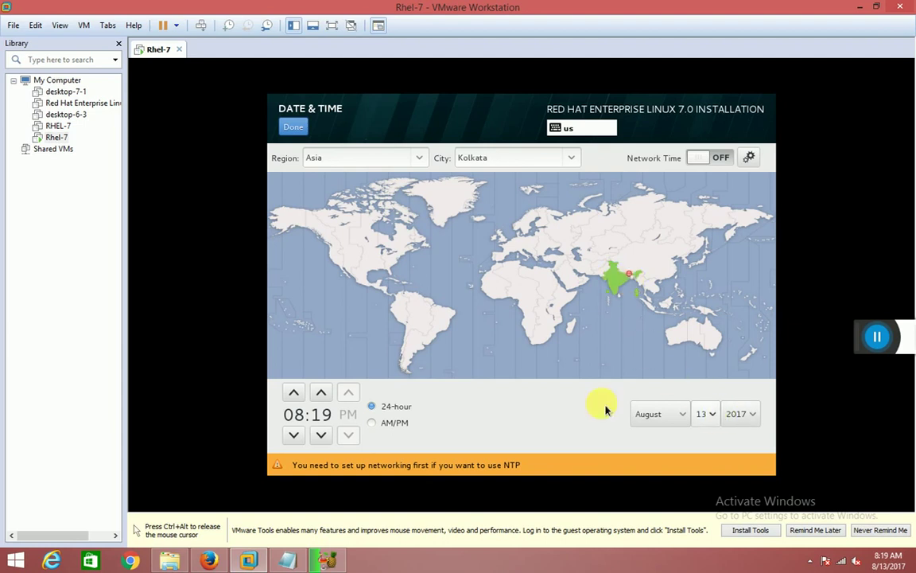
click(293, 129)
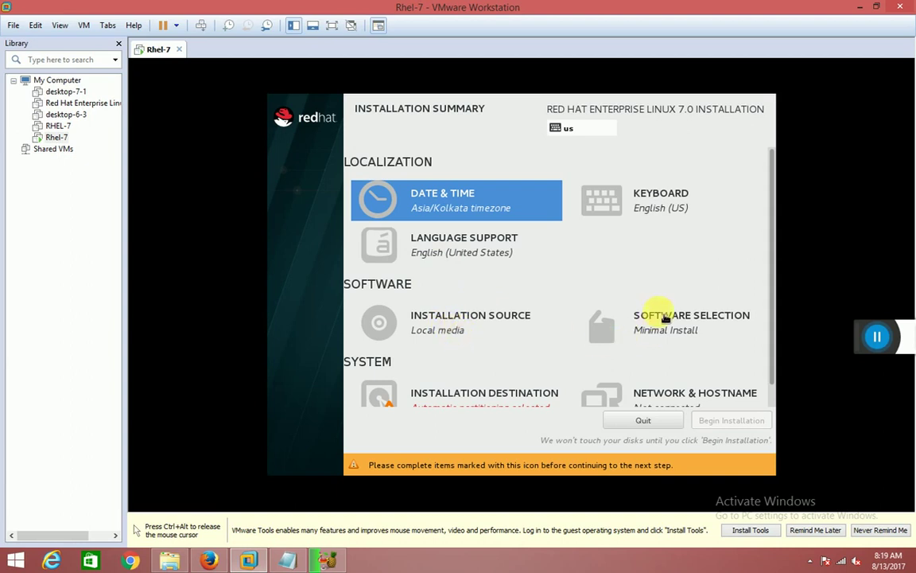
key(ctrl+alt)
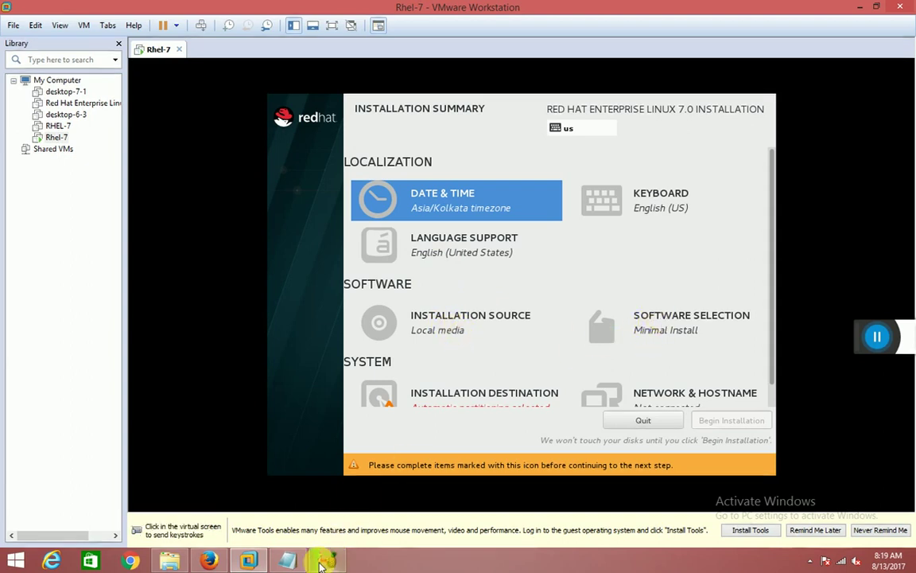
Restore the note and start a new paragraph with 'now click'.
click(288, 560)
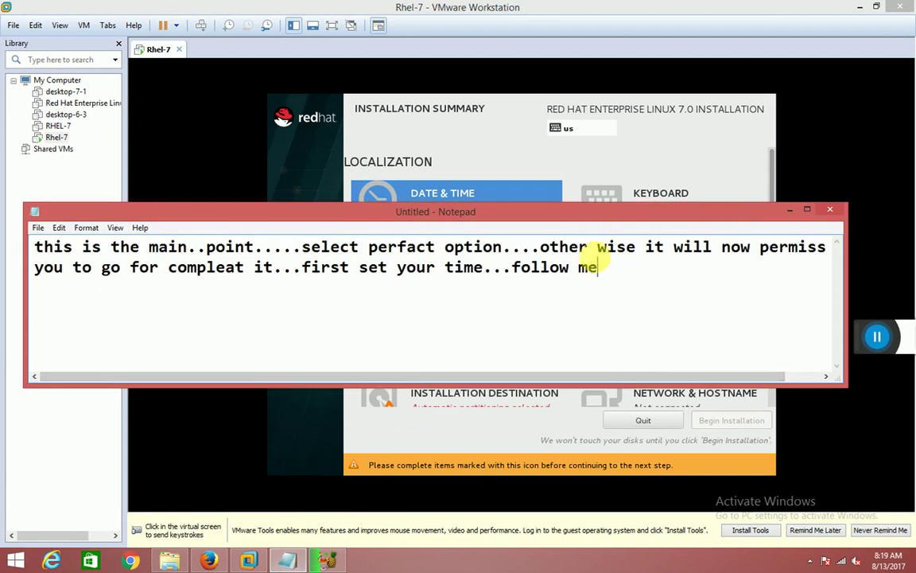
text(.)
key(Return)
key(Return)
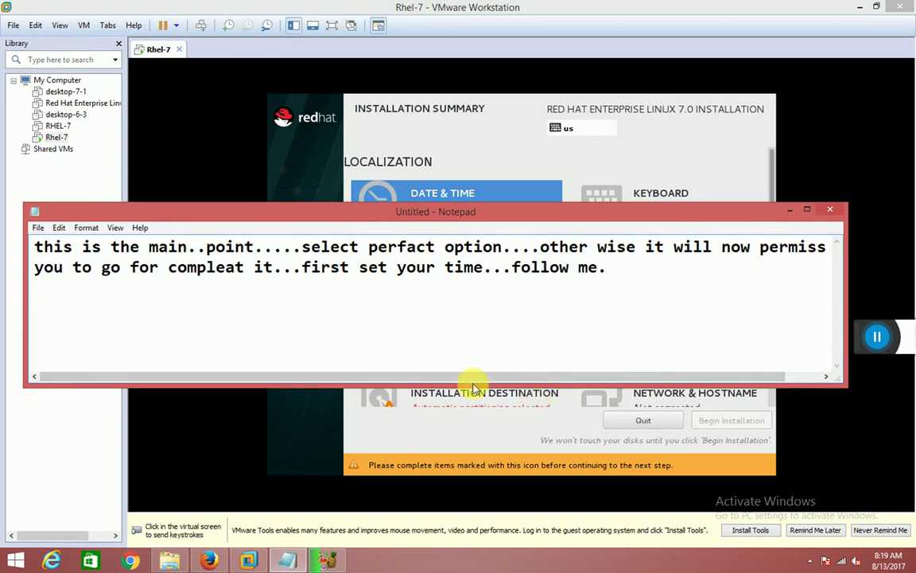
text(n)
text(ow perm)
key(BackSpace)
text(cl)
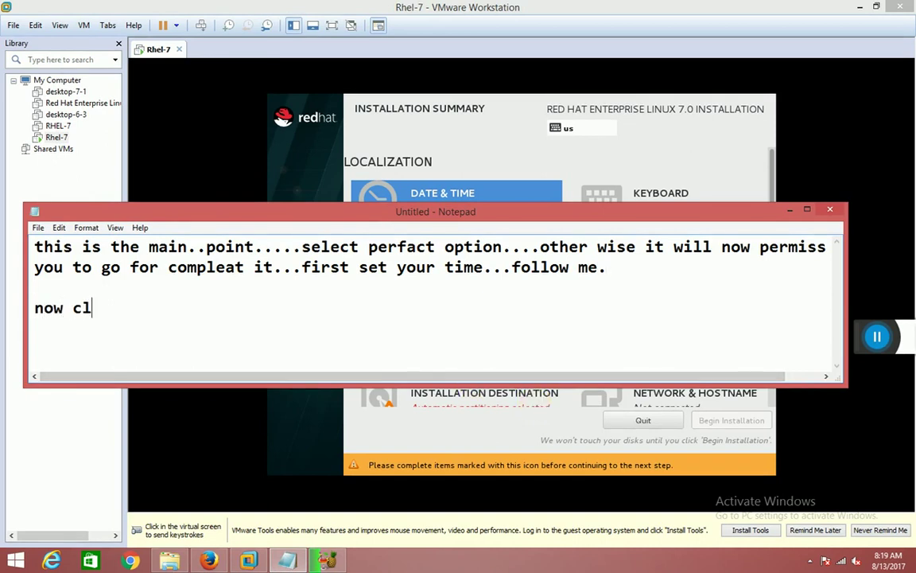
text(ick)
key(BackSpace)
text(ck)
Finish the line '..on software selection option' and bring up the installer's Software Selection page.
drag(532, 210, 552, 273)
text(..)
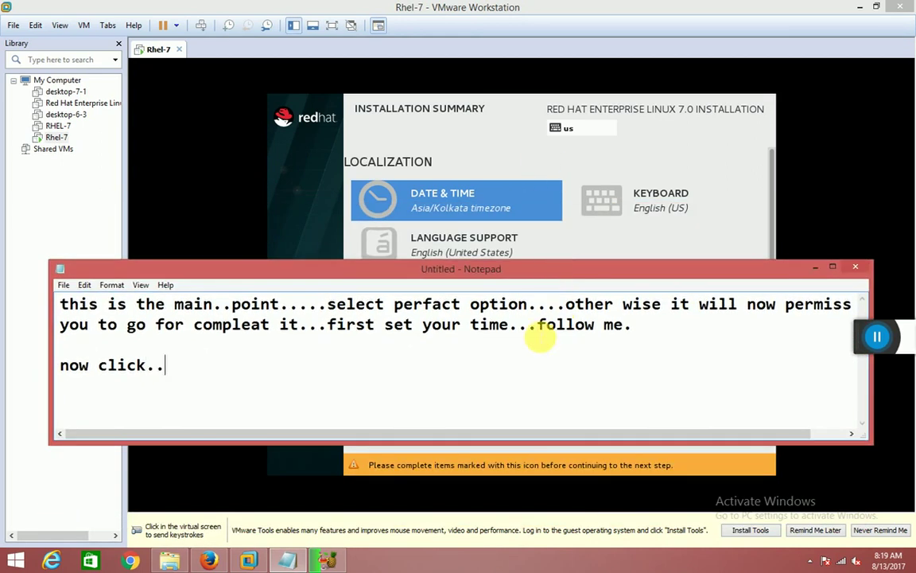
text(on soft)
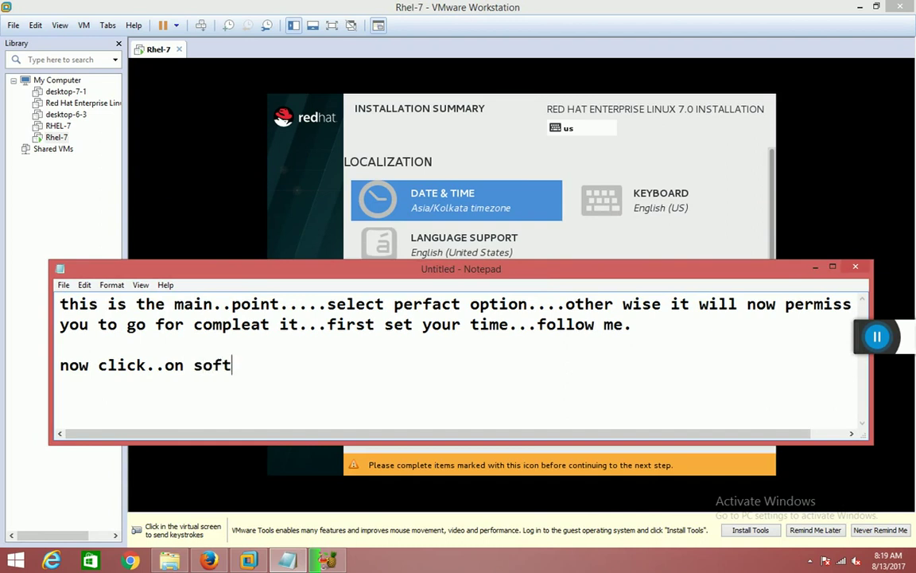
text(ware)
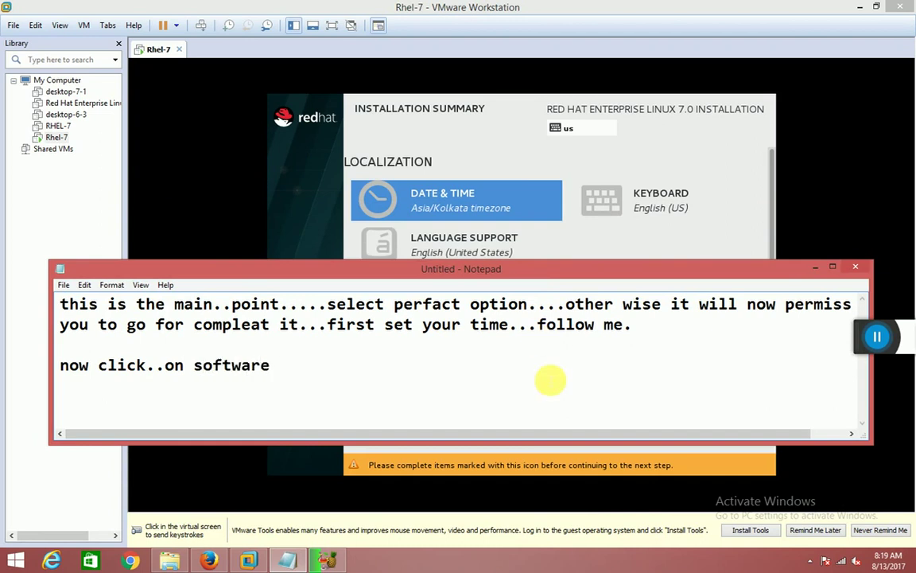
drag(545, 273, 541, 309)
text(selection of)
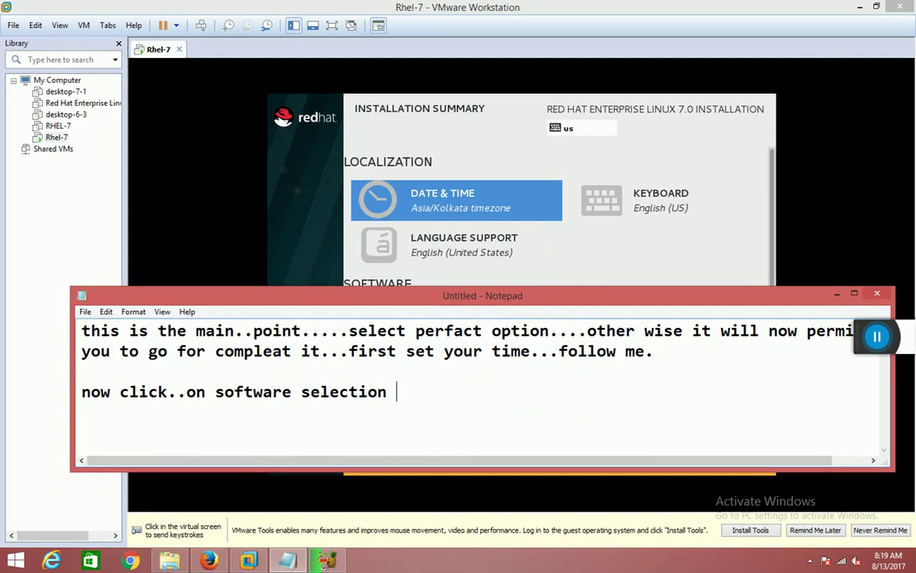
key(BackSpace)
text(tion)
click(837, 294)
click(696, 336)
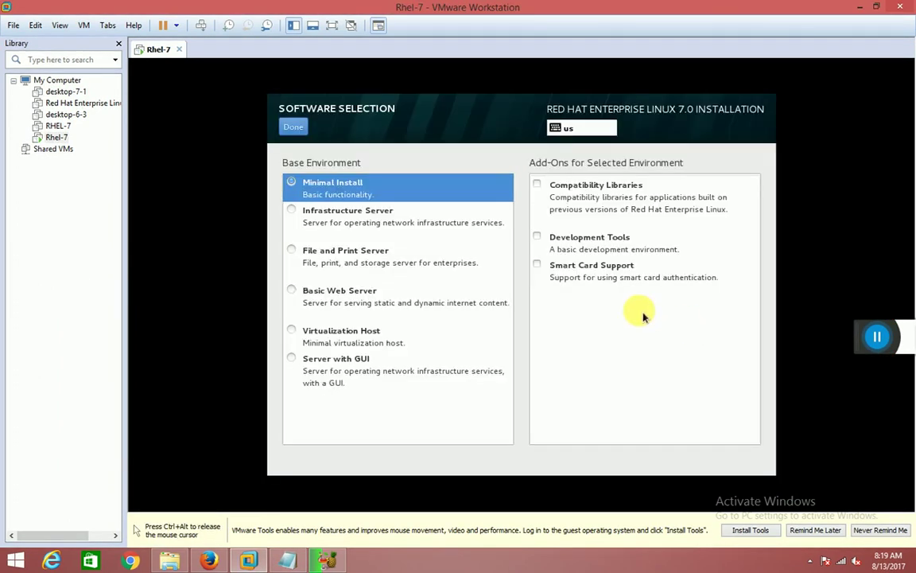
Note 'choose last option...server with GUI', then select Server with GUI and confirm with Done.
click(288, 561)
text(choose last option...server )
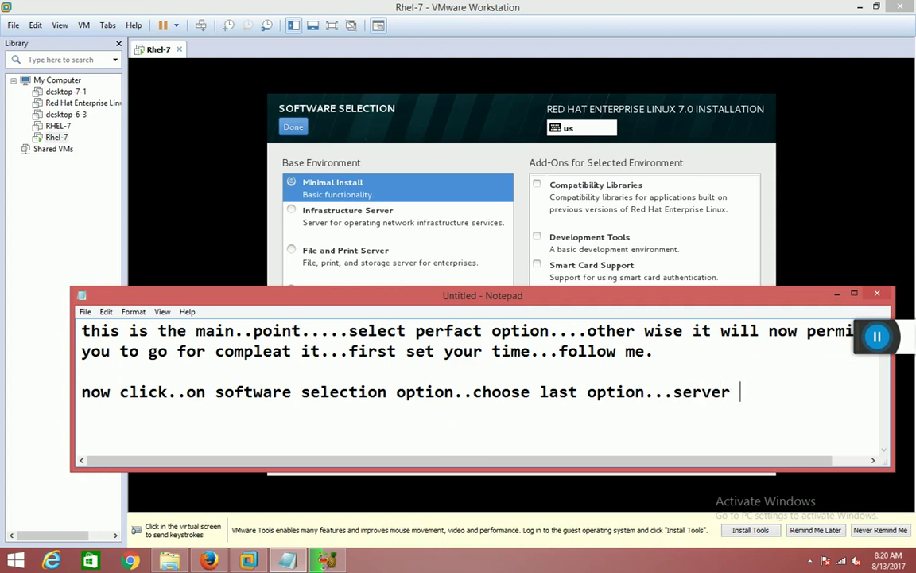
text(with GUI)
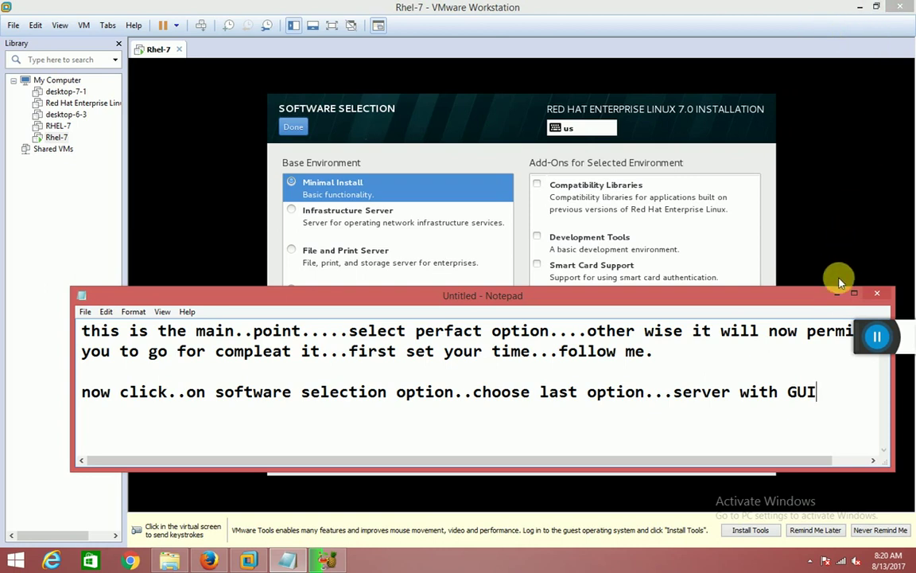
click(835, 297)
click(307, 356)
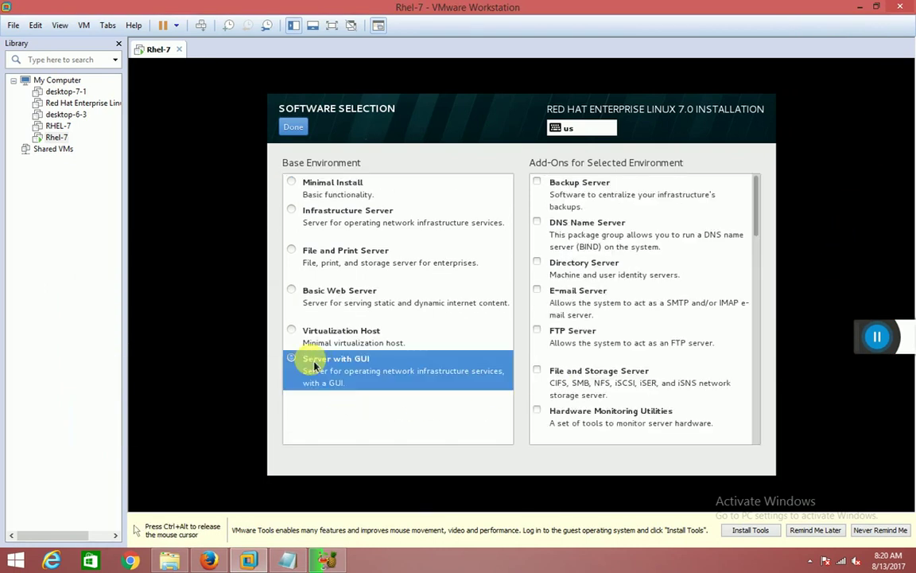
click(289, 128)
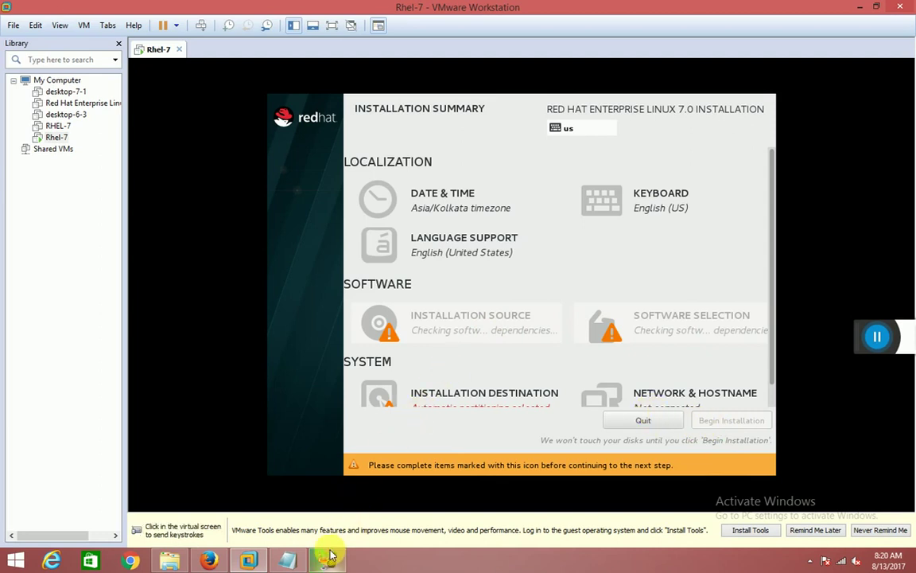
Release the VM, restore the note and start a new line after 'server with GUI...'.
mouse_move(325, 561)
click(374, 394)
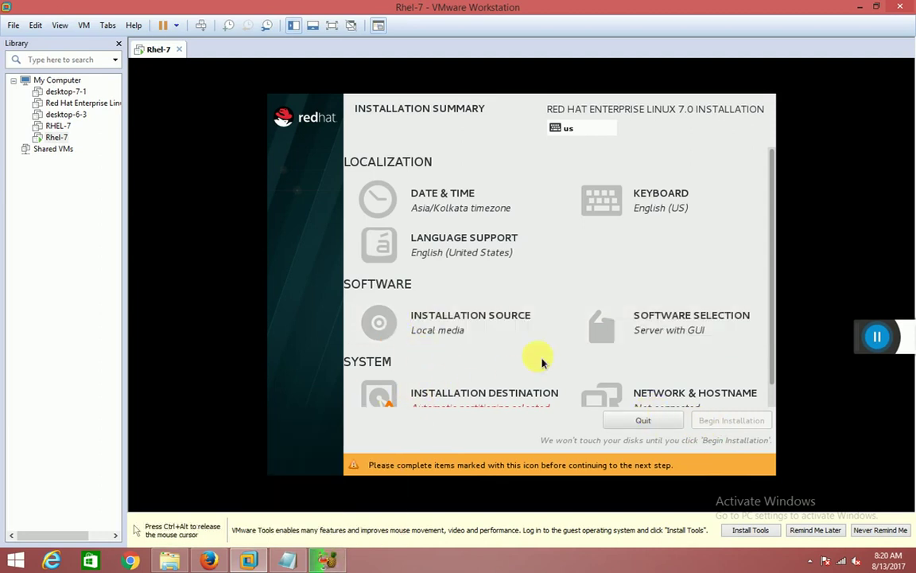
scroll(509, 362, down, 1)
key(ctrl+alt)
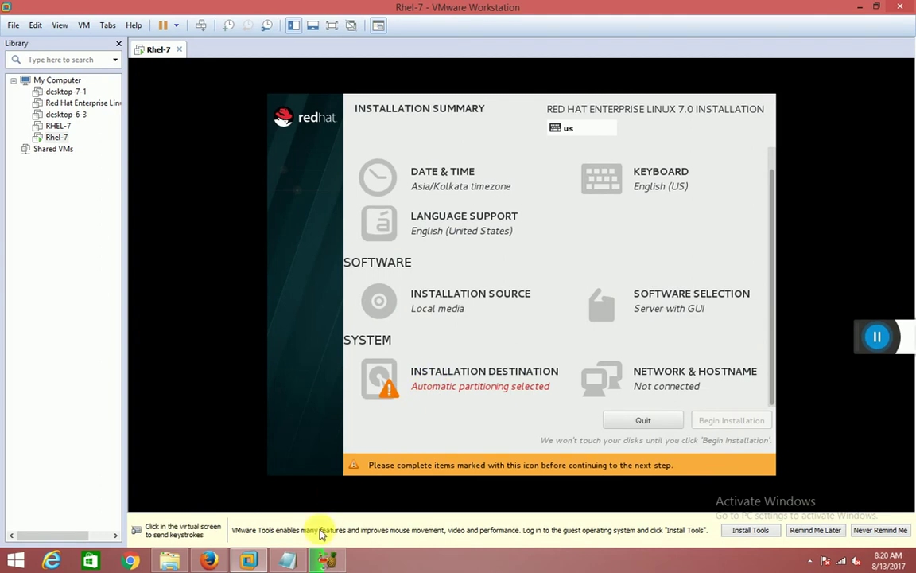
click(289, 560)
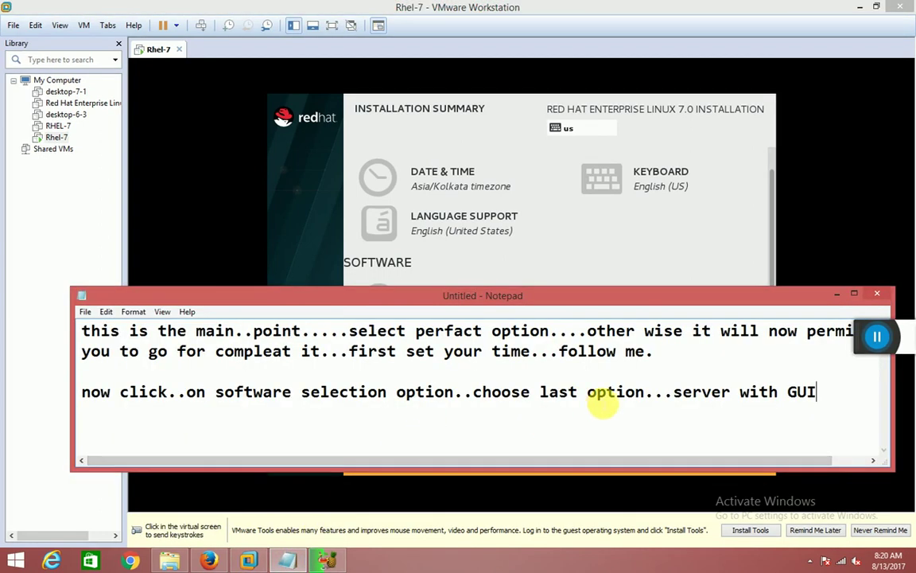
click(475, 391)
right_click(482, 393)
click(485, 419)
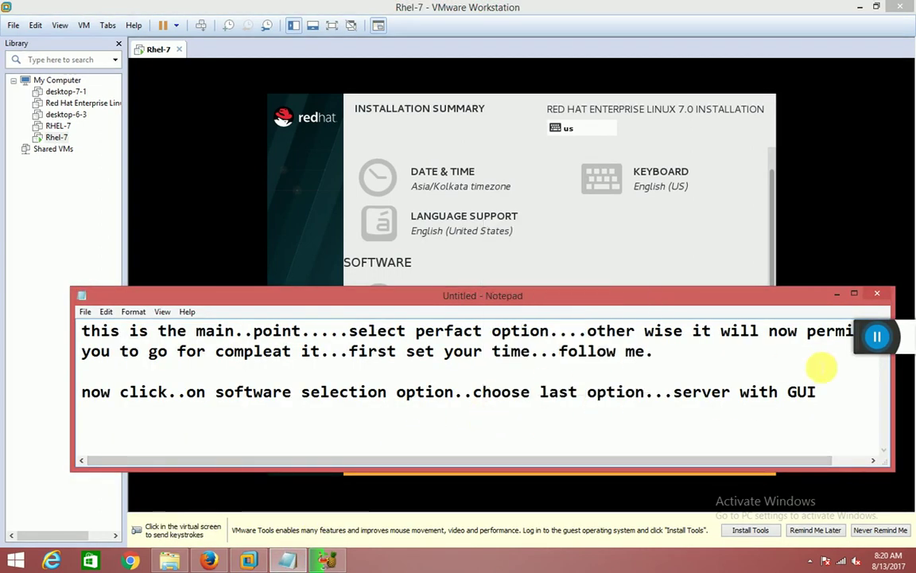
click(817, 392)
text(...)
key(Return)
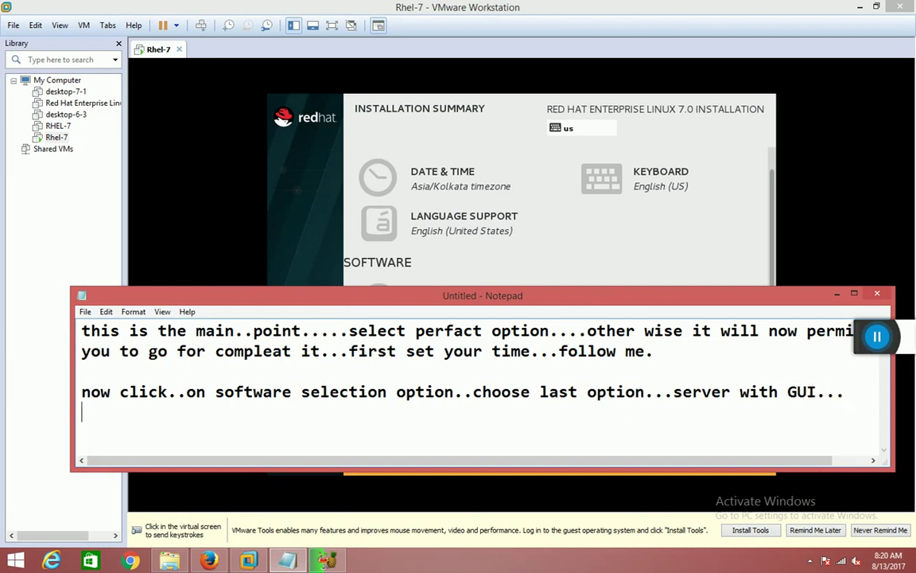
Add 'look..........we wil click on installation destination option' and refocus the installer.
drag(560, 291, 566, 123)
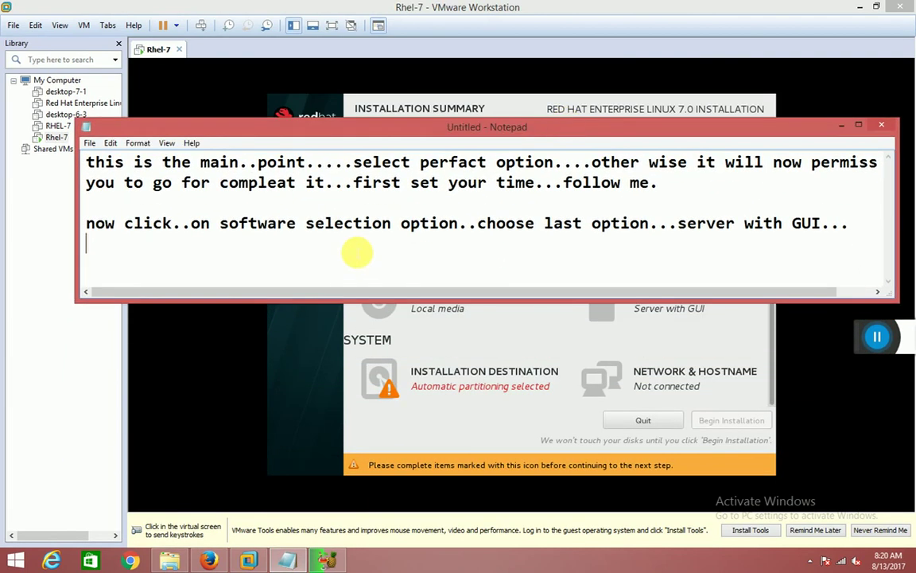
text(look.)
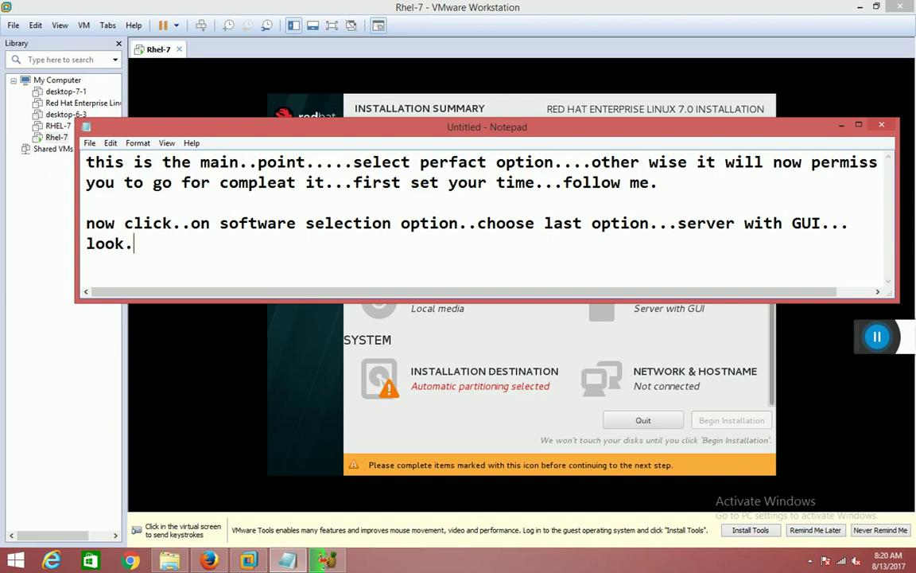
text(.........we wil)
key(BackSpace)
key(BackSpace)
key(BackSpace)
text(wil cl)
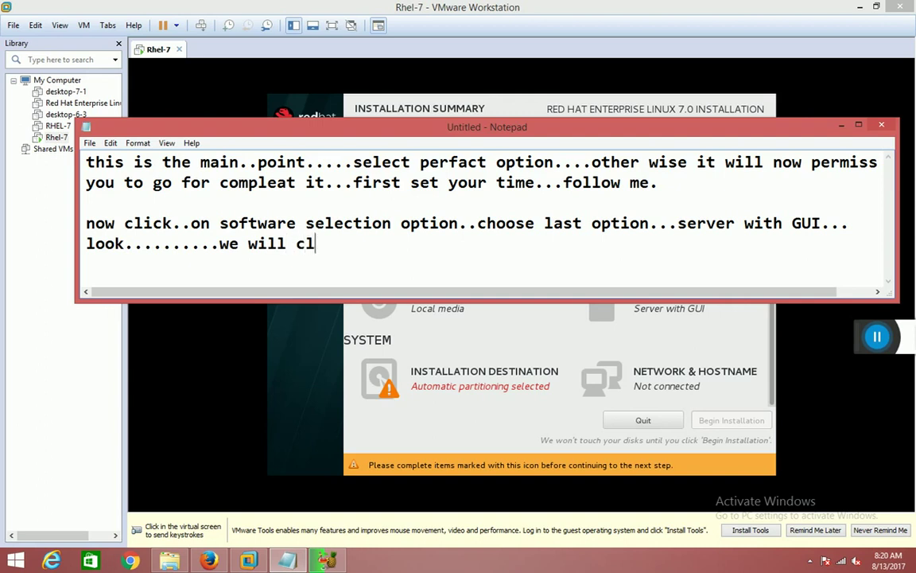
text(ick on install)
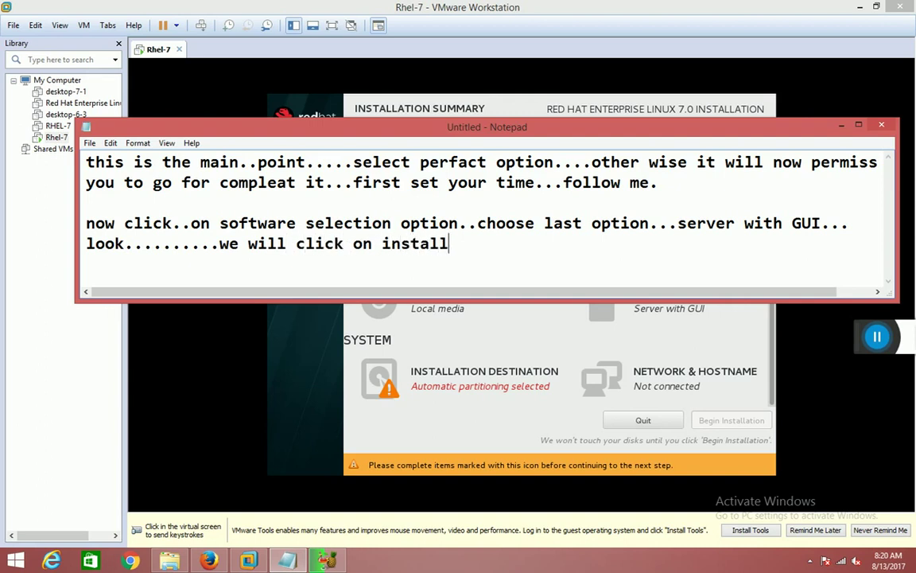
text(ation dest)
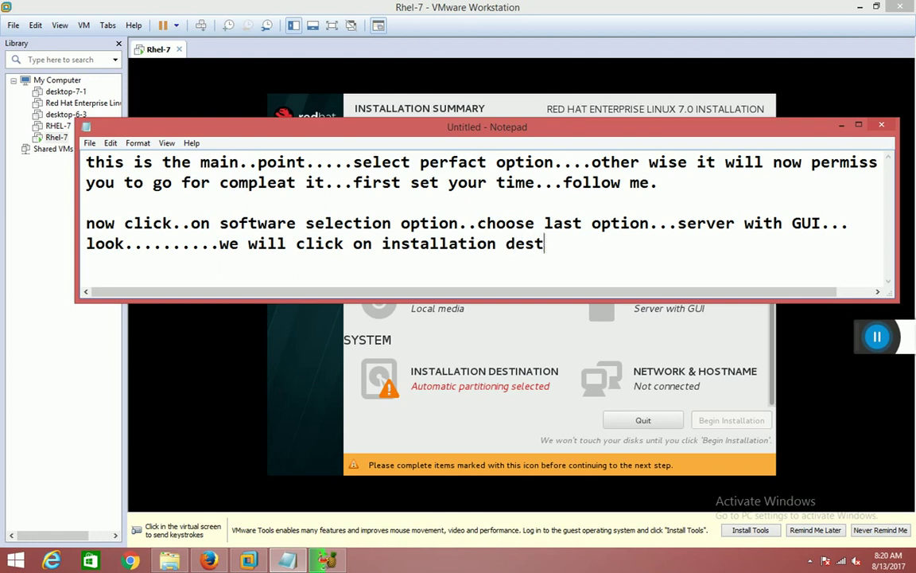
text(ination option...)
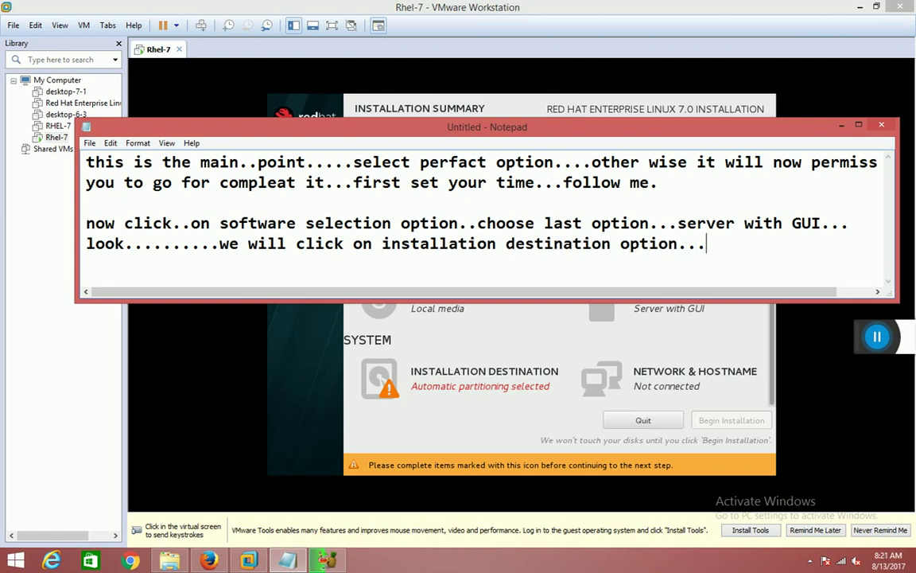
click(420, 384)
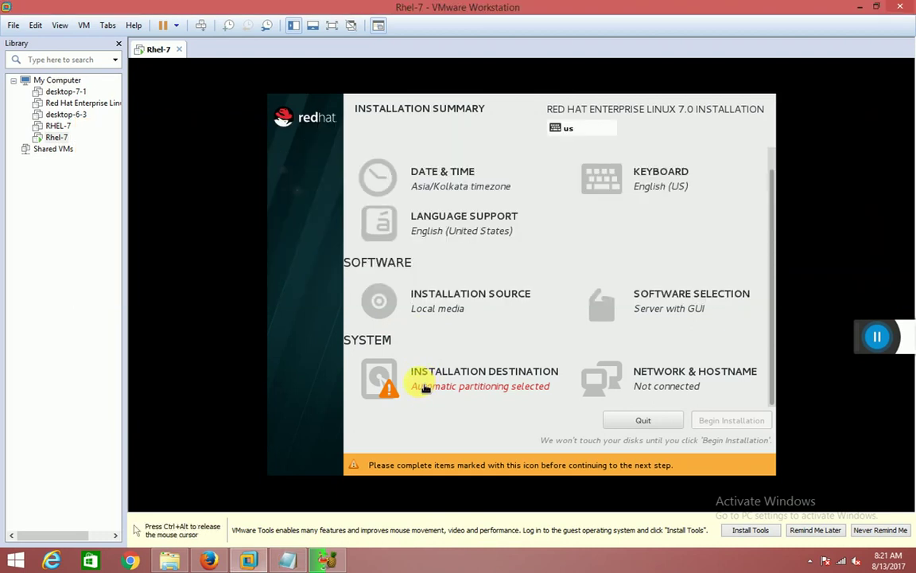
Go to Installation Destination, then restore the note and clear its old text.
click(424, 383)
key(ctrl+alt)
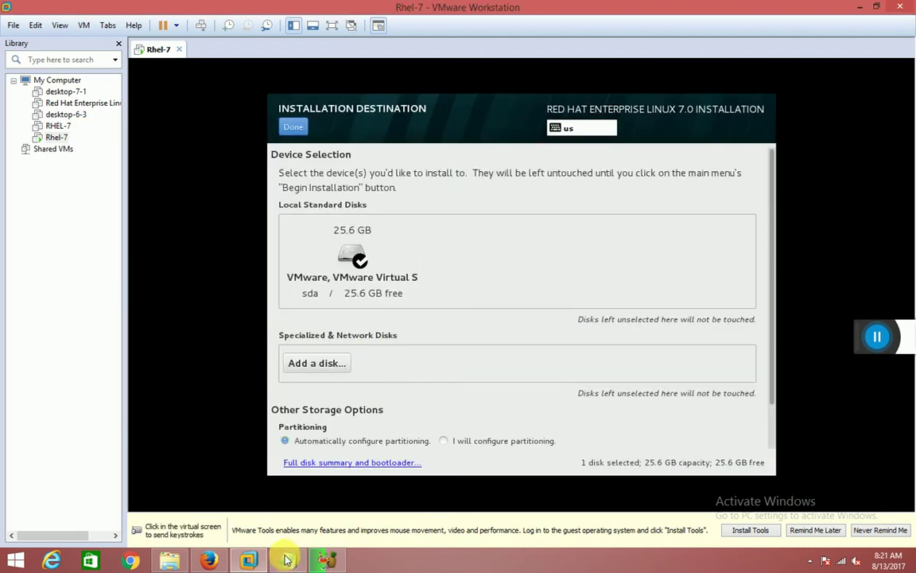
click(289, 560)
key(ctrl+a)
key(BackSpace)
Type 'here you have to create partition.....like for swap.....boot and root' in the note.
text(this is)
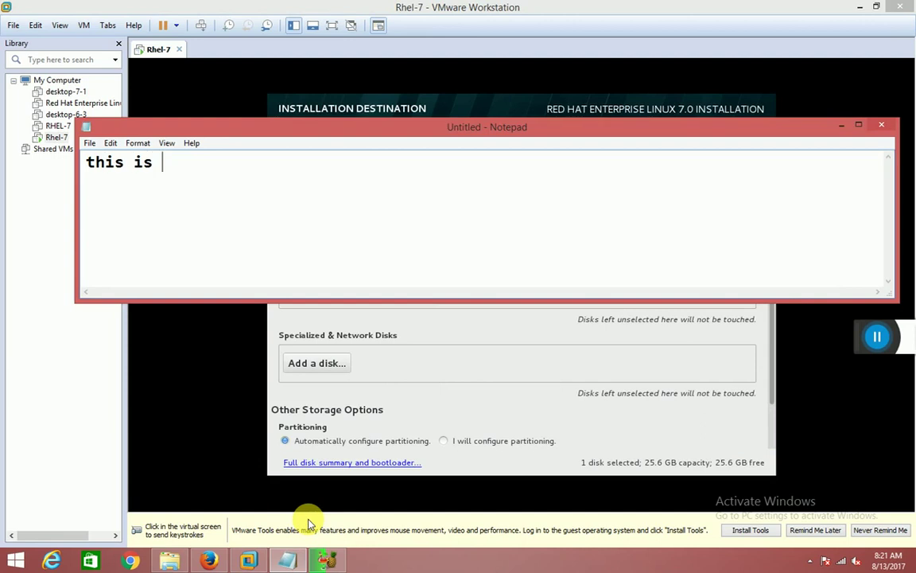
key(BackSpace)
key(BackSpace)
key(BackSpace)
key(BackSpace)
key(BackSpace)
key(BackSpace)
text(h)
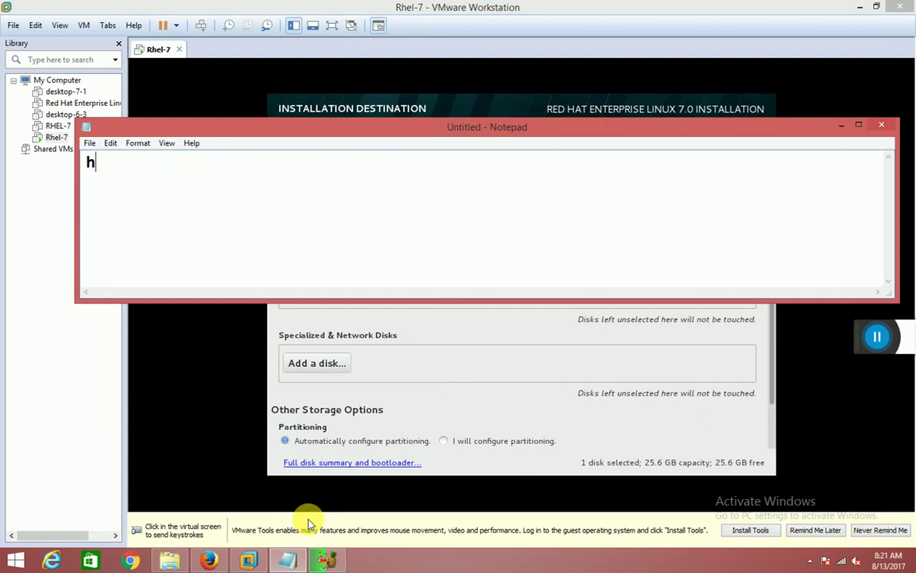
text(ere you have to create)
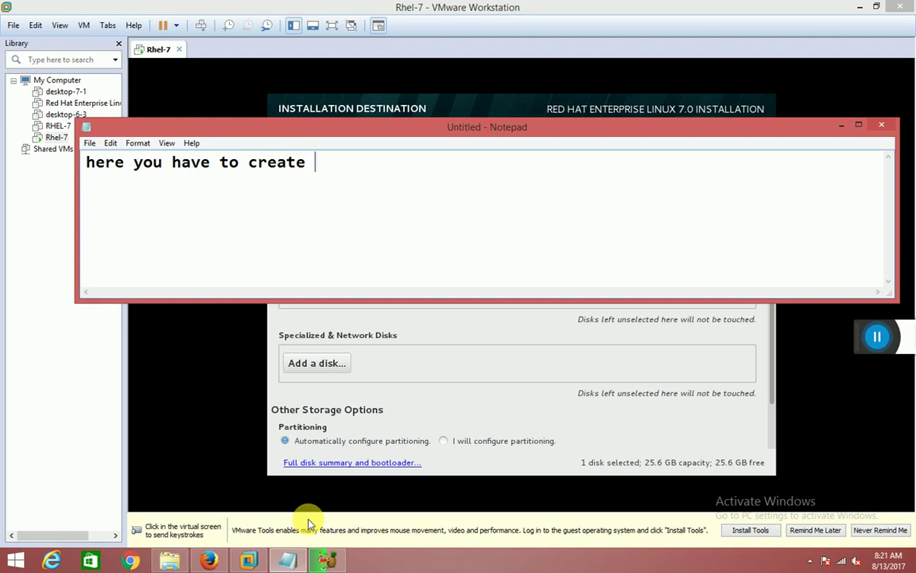
text( partion)
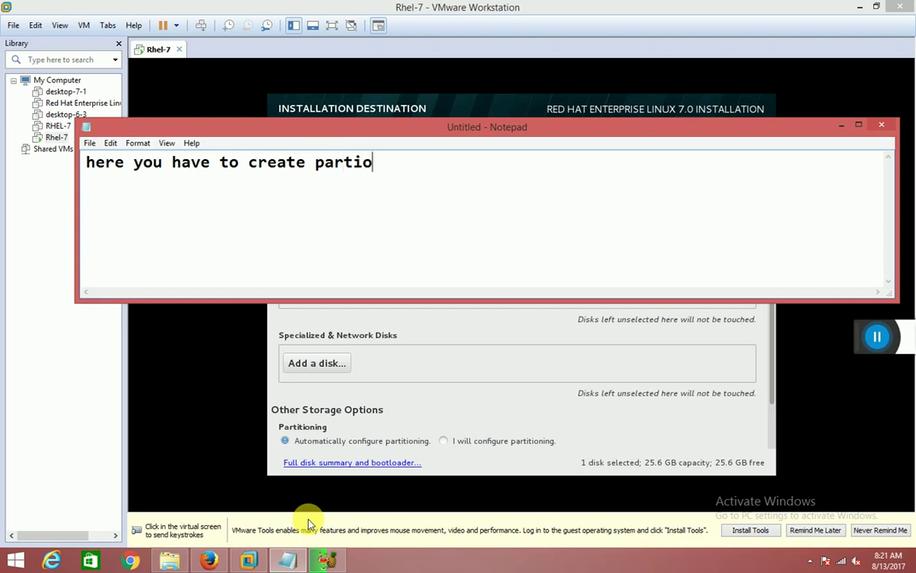
key(BackSpace)
key(BackSpace)
text(tion)
drag(381, 119, 388, 150)
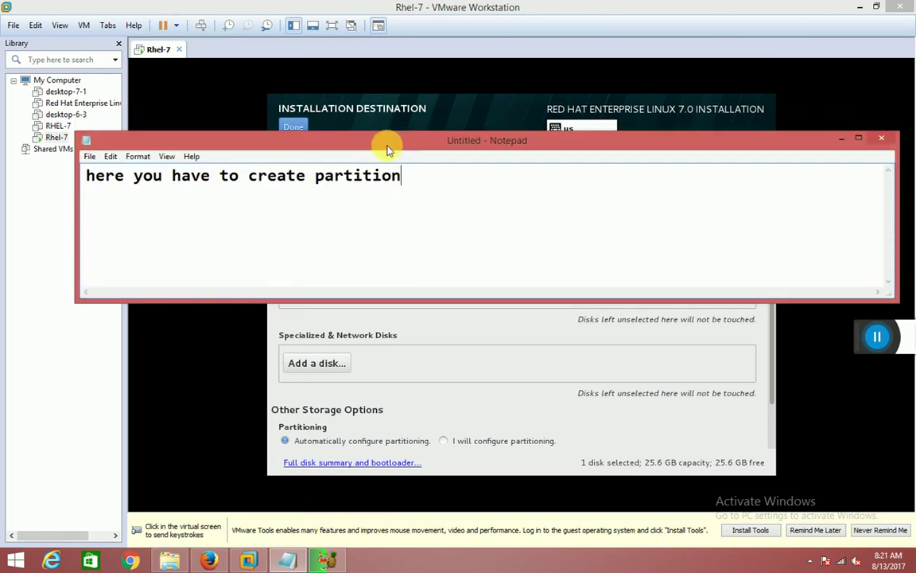
text(.....like for r)
key(BackSpace)
text(swap.....boot and )
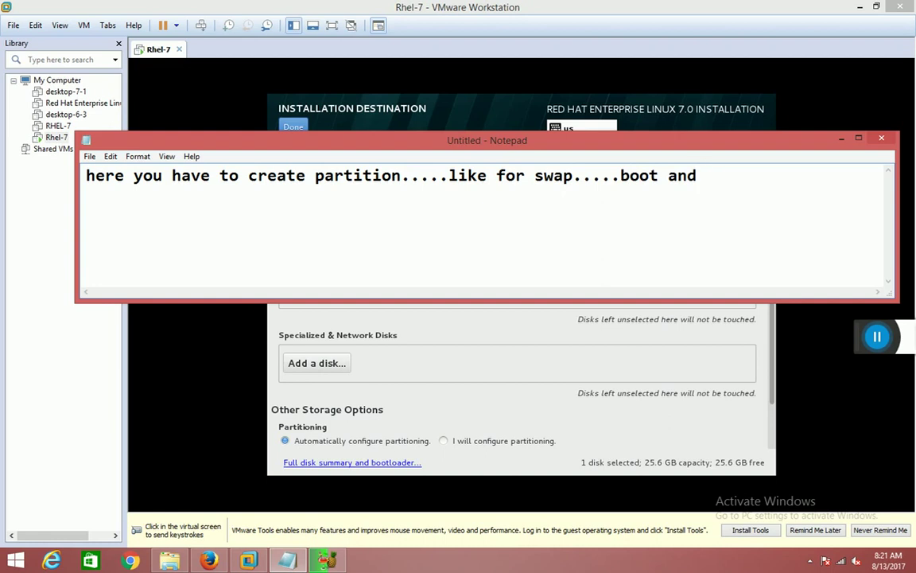
text(frooot)
key(BackSpace)
key(BackSpace)
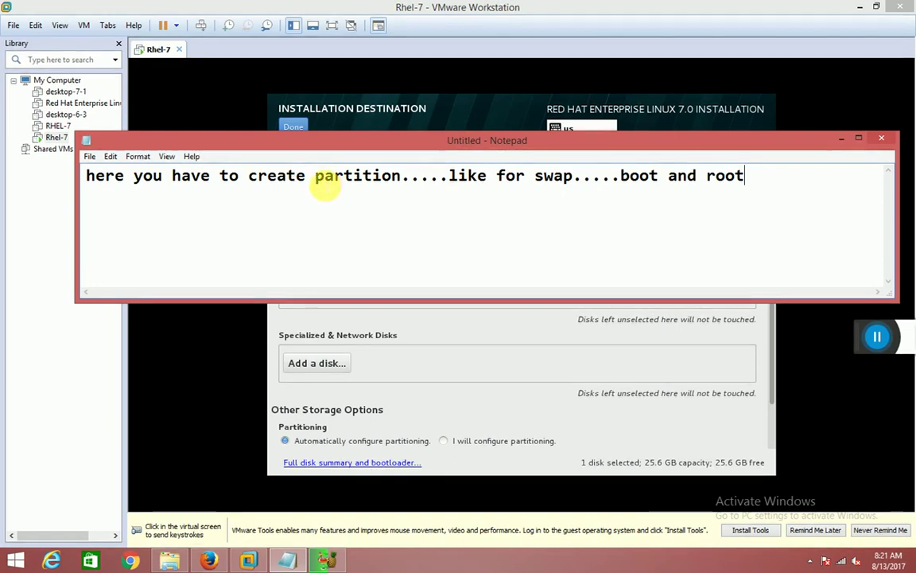
Deselect the 25.6 GB virtual disk on Installation Destination, then restore the note.
click(845, 141)
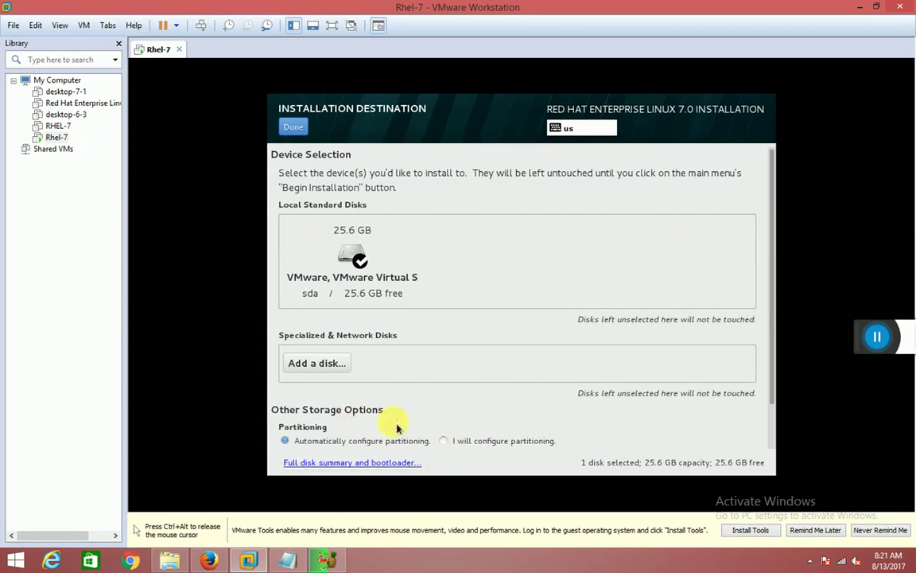
click(352, 252)
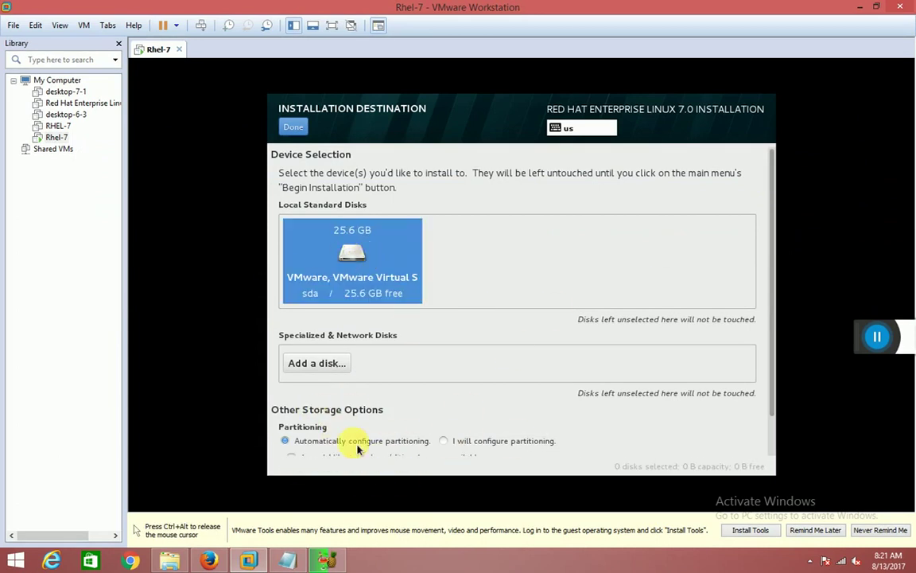
click(287, 560)
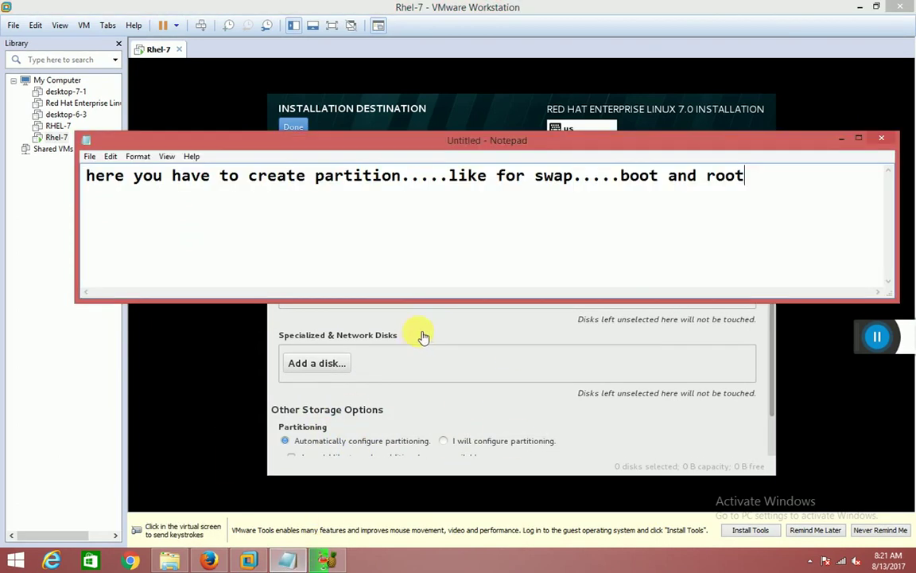
Add '. but here we get two option...one is automatically..' to the note.
text(. )
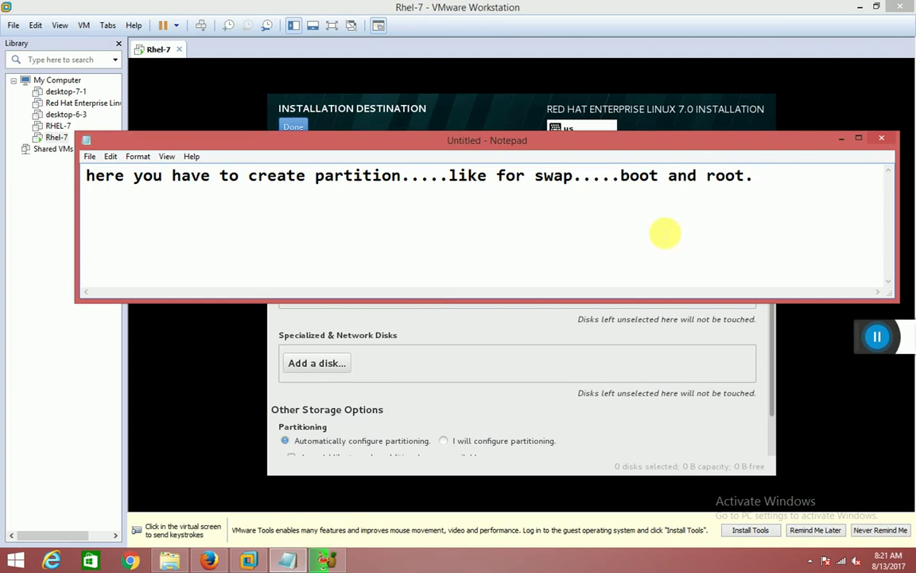
text(but )
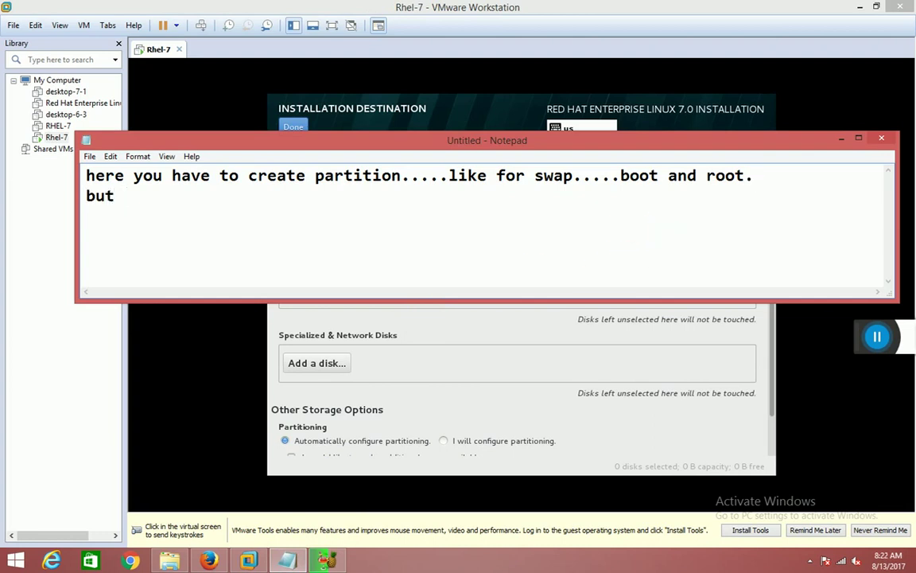
text(here we get two)
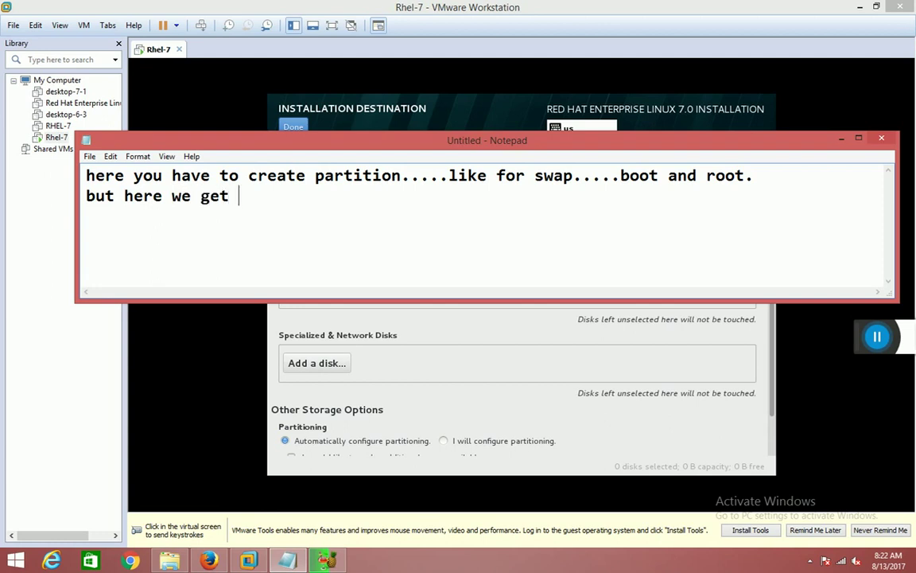
key(BackSpace)
text(wo po)
key(BackSpace)
key(BackSpace)
text(optpnm)
key(BackSpace)
key(BackSpace)
key(BackSpace)
text(i)
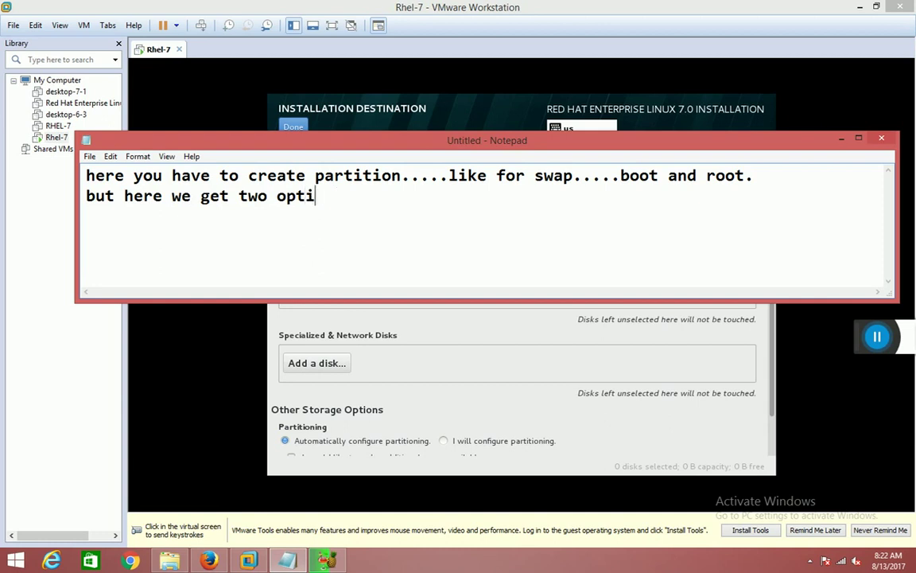
text(on...one is)
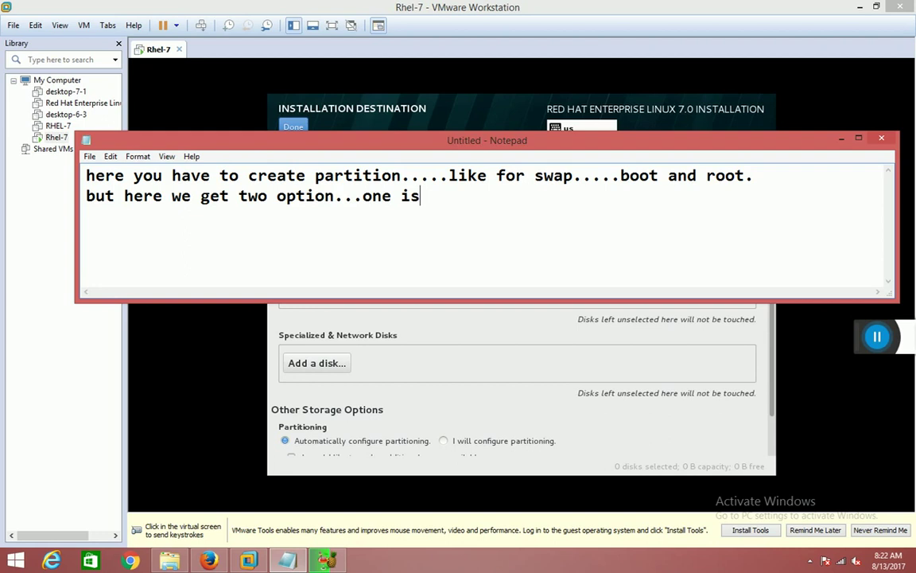
text( automaticall)
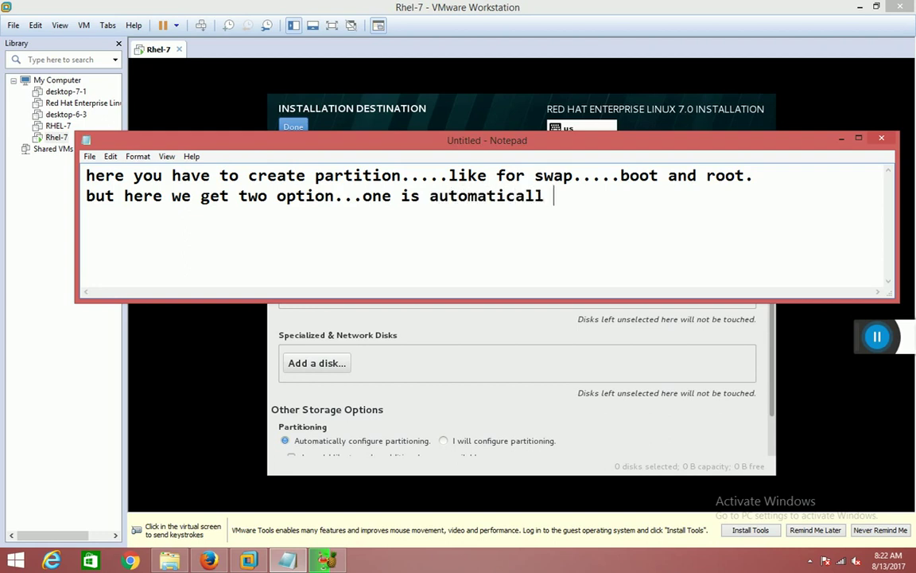
key(BackSpace)
key(BackSpace)
key(BackSpace)
key(BackSpace)
text(y..)
Put 'one is automatically' on its own line and add '1-if you select it s=means computer will ca'.
click(363, 197)
key(Return)
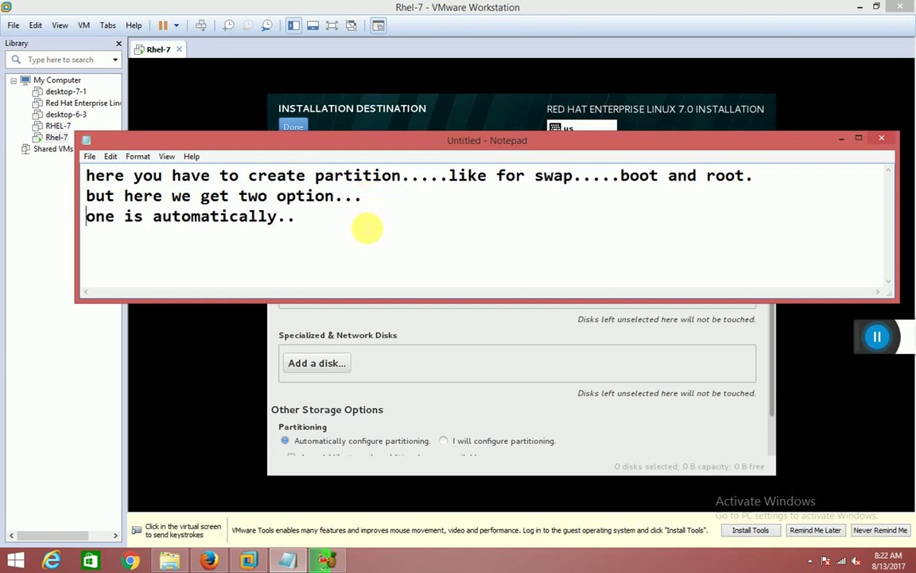
text(1-)
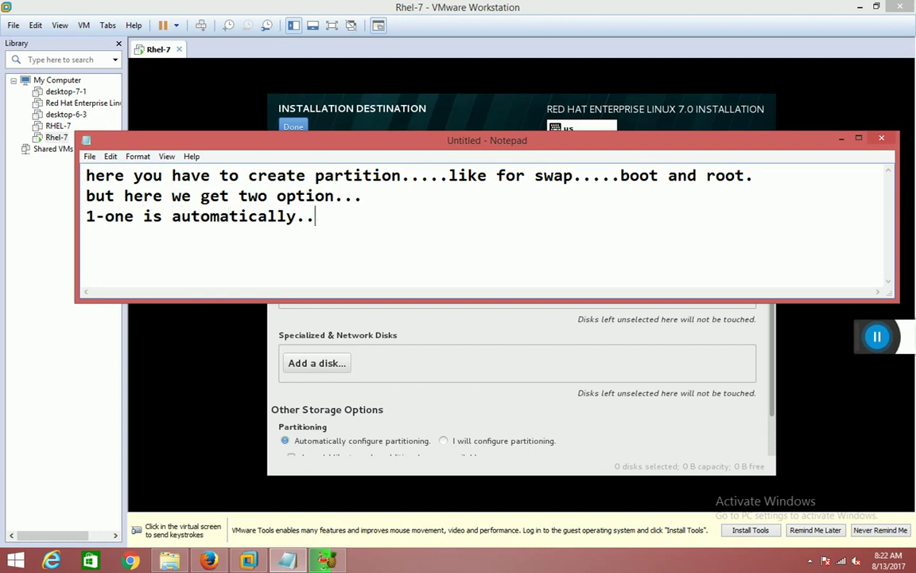
text(if you sele)
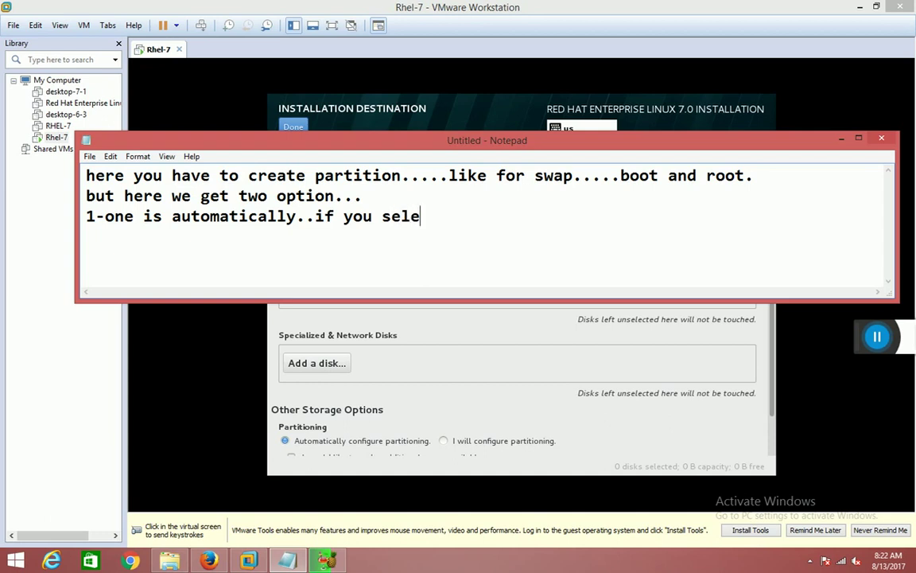
text(ct it s)
text(=)
text(means )
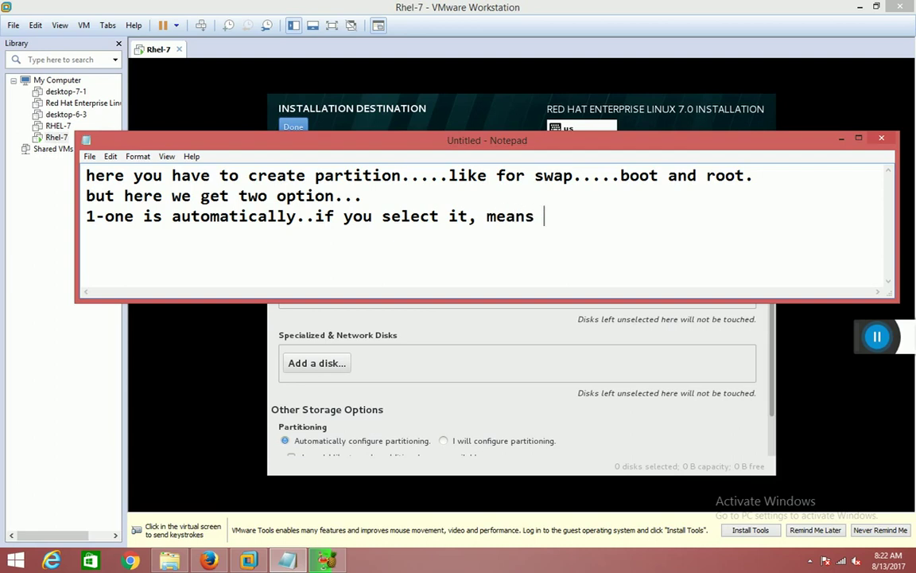
text(computer wil)
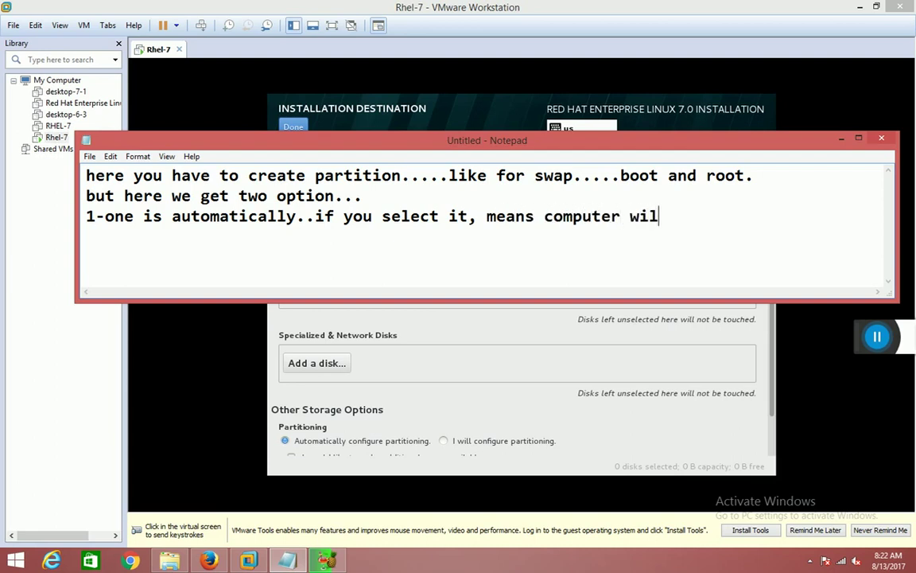
text(l ca)
Continue the note with 'give space automatically' and 'to /, /boot and to swap' on a new line.
key(BackSpace)
key(BackSpace)
text(give space)
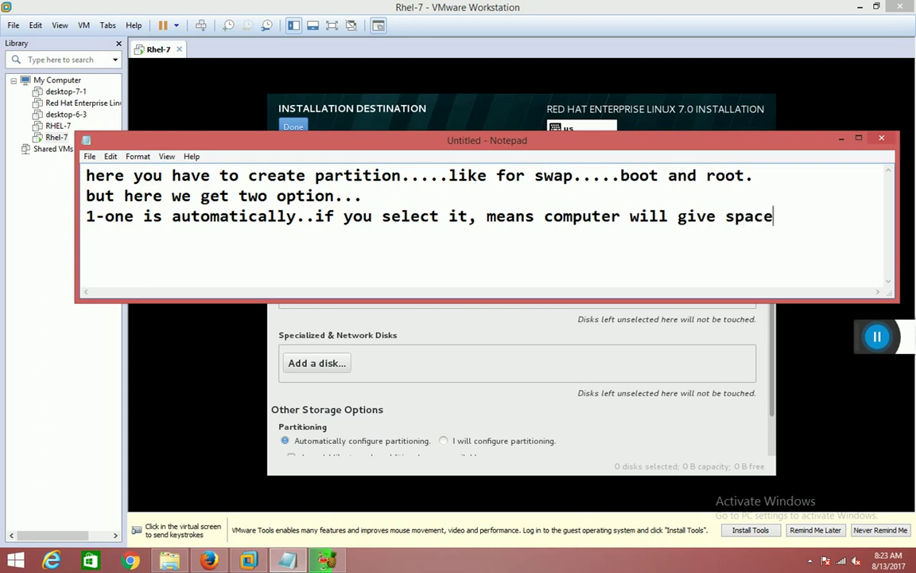
text( automatically)
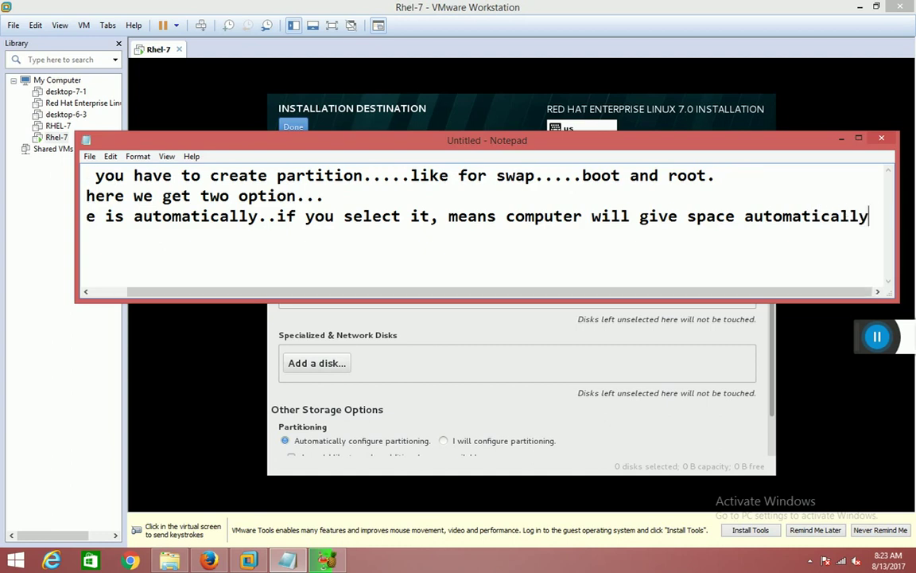
key(Return)
text(to)
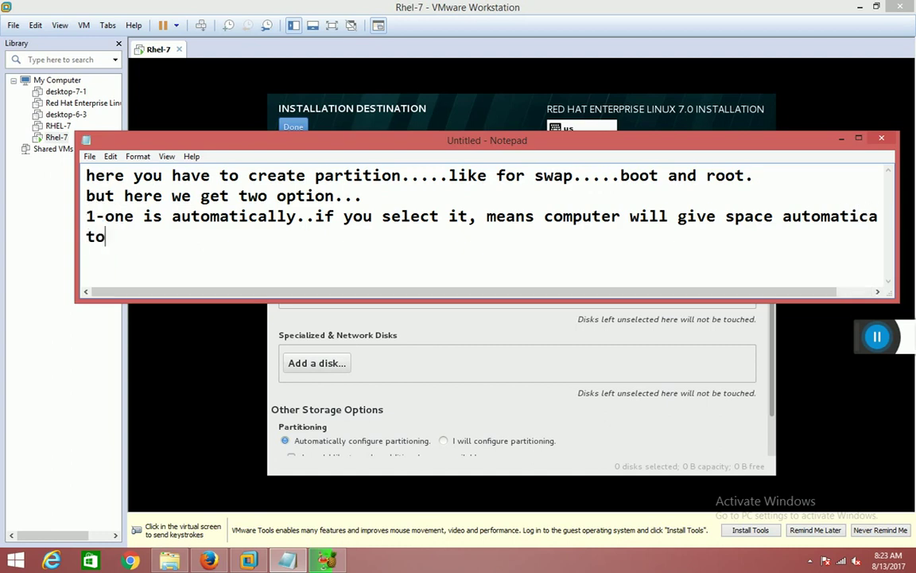
text(/)
text(, ro)
key(BackSpace)
key(BackSpace)
text(/boot and to swap....)
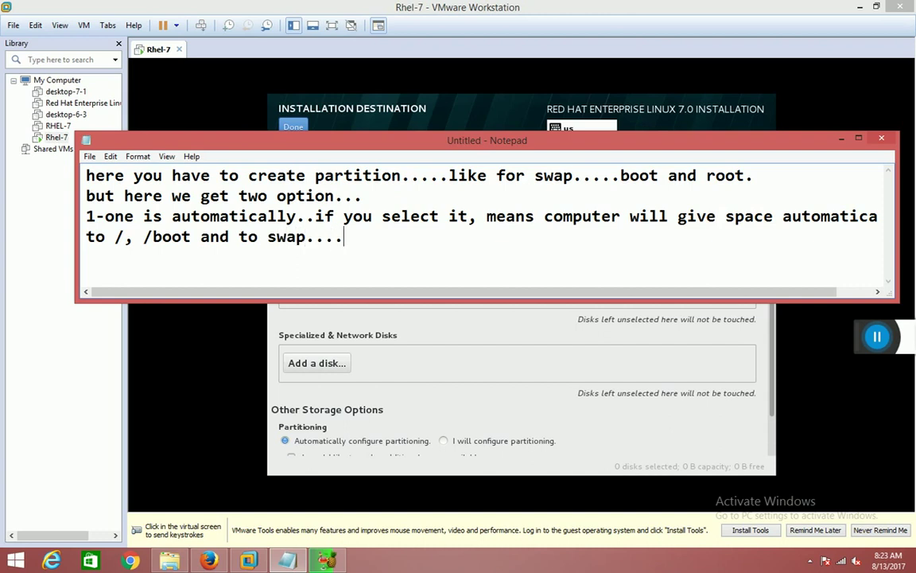
text(the)
key(BackSpace)
key(BackSpace)
key(BackSpace)
key(BackSpace)
Add 'other wise you can give space manually to click on next 2 option...i will configure'.
text(other wise you ca)
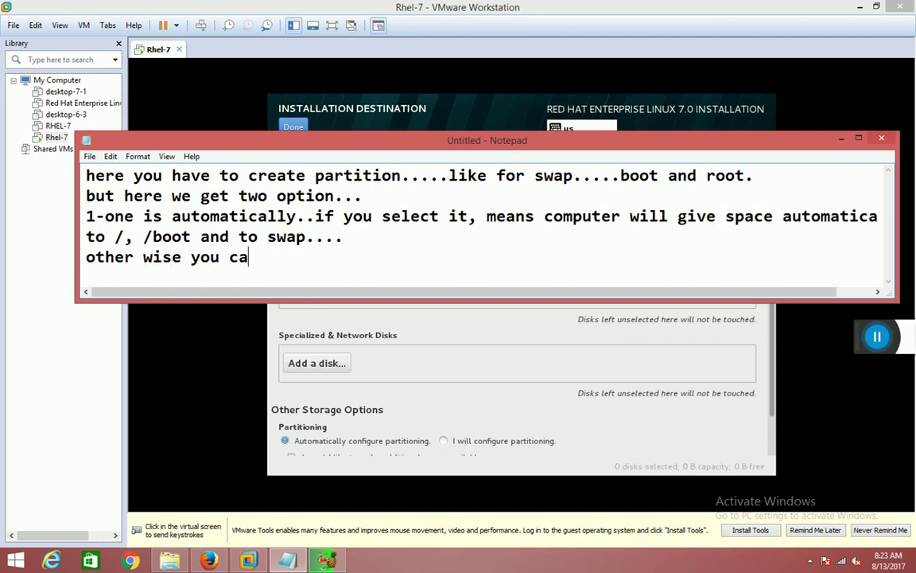
text(n give space manually to click on next )
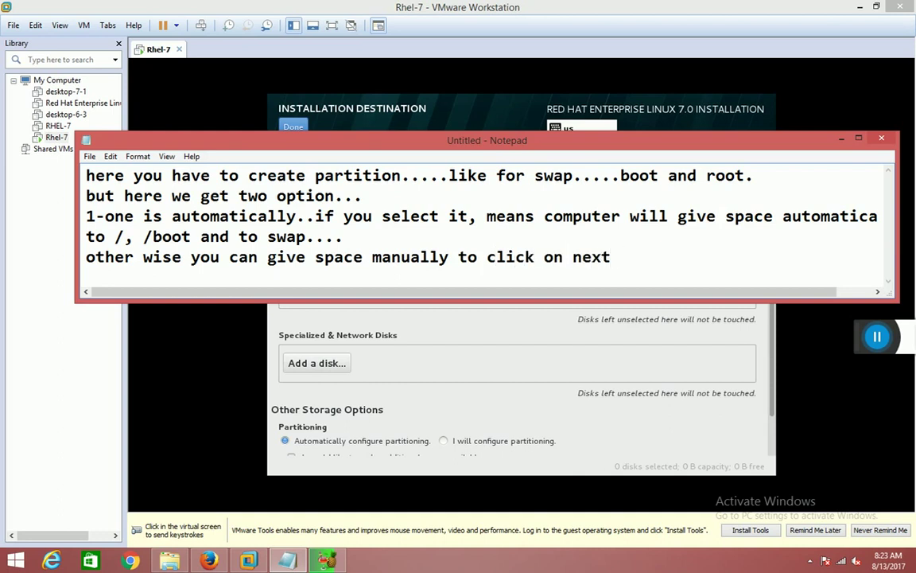
text(2 option...)
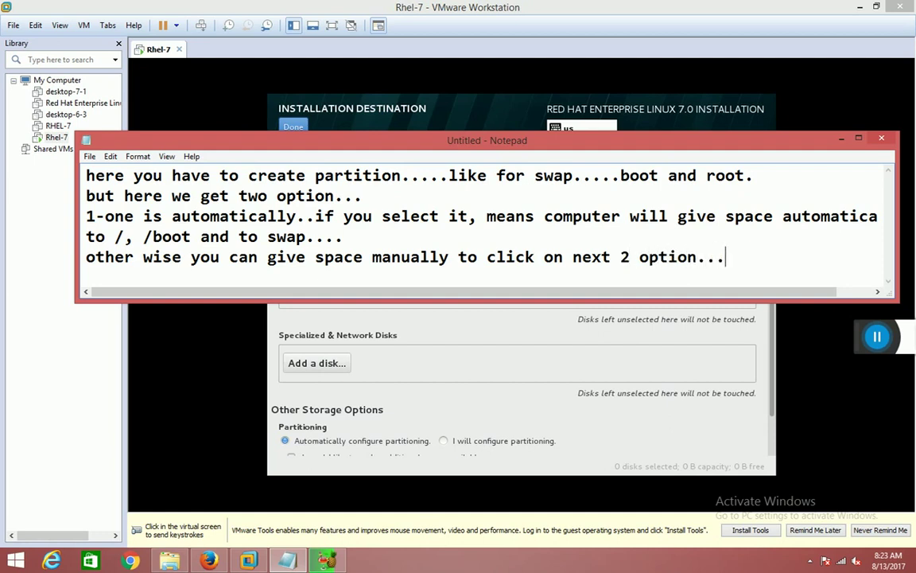
text(i will confg)
key(BackSpace)
text(igure)
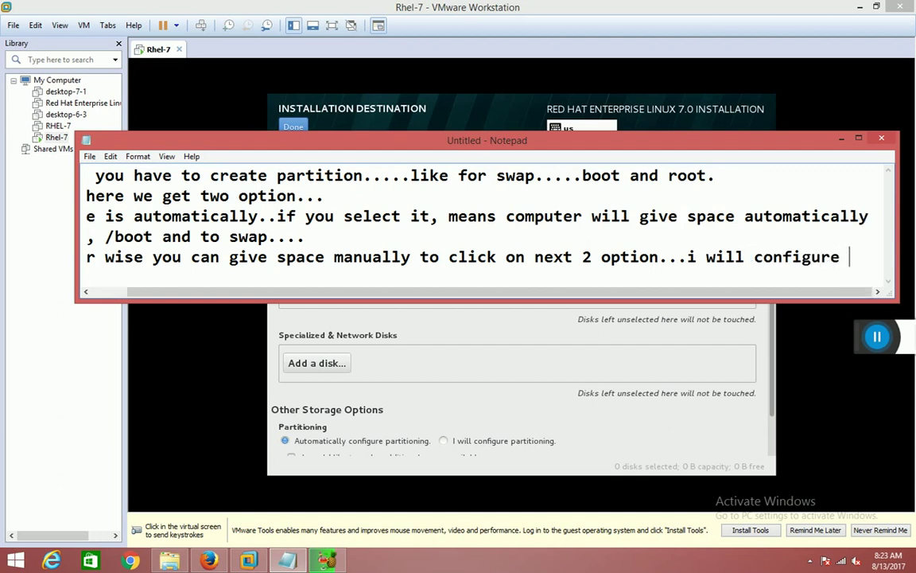
On a new line add 'partitioning....so here we are clicking on automatically..then done'.
key(Return)
text(partition)
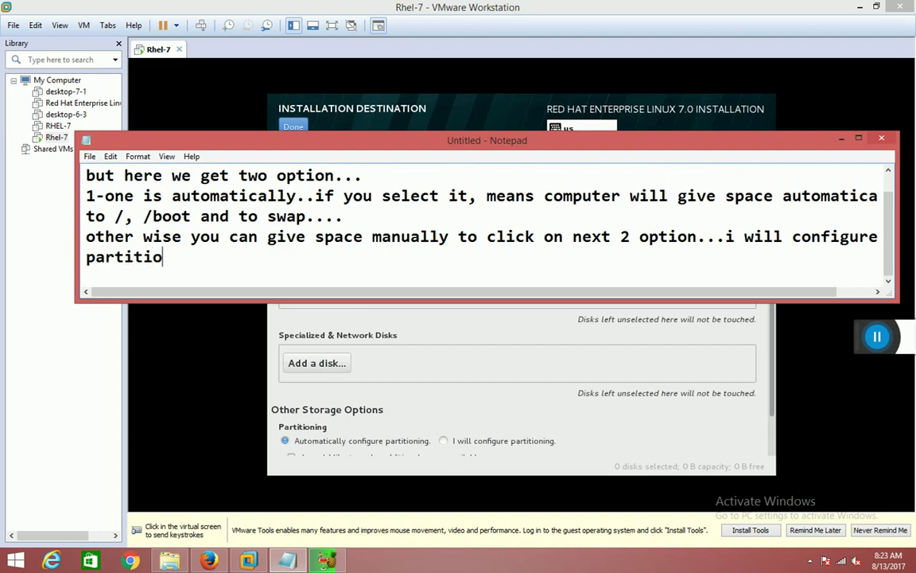
key(BackSpace)
text(ning..)
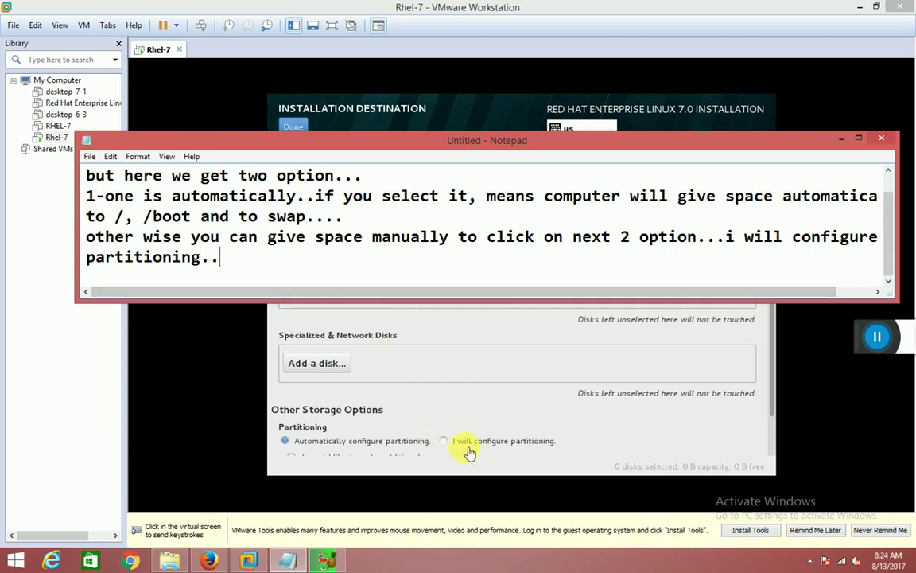
text(..)
text(so )
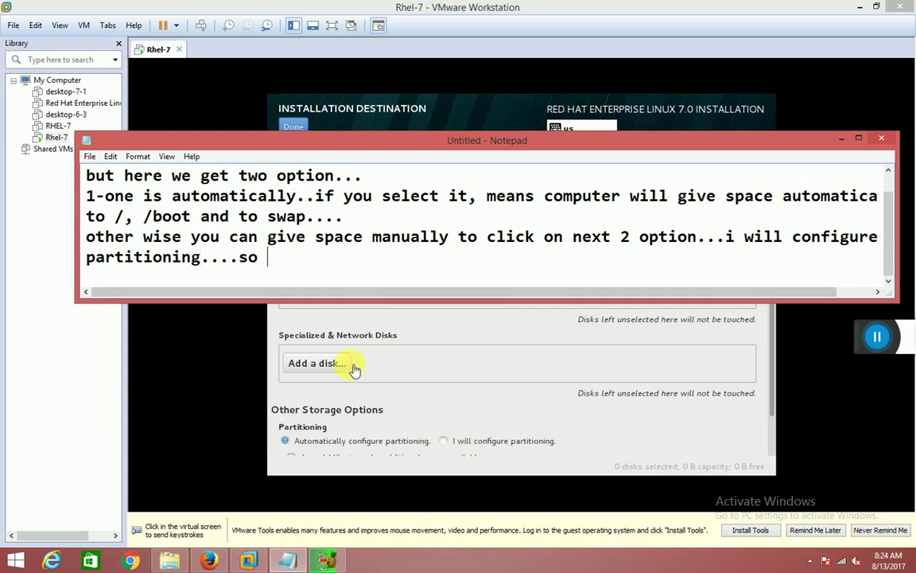
text(here we )
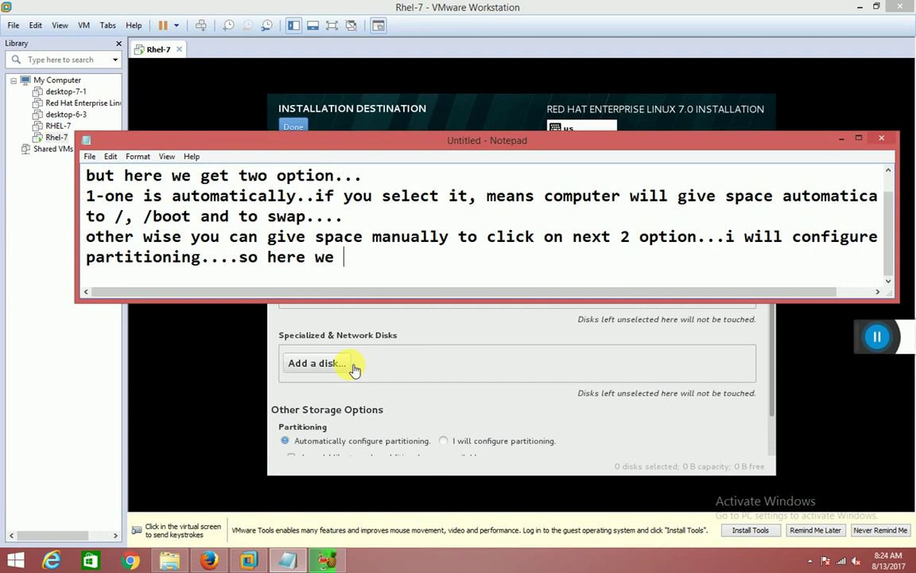
text(are click)
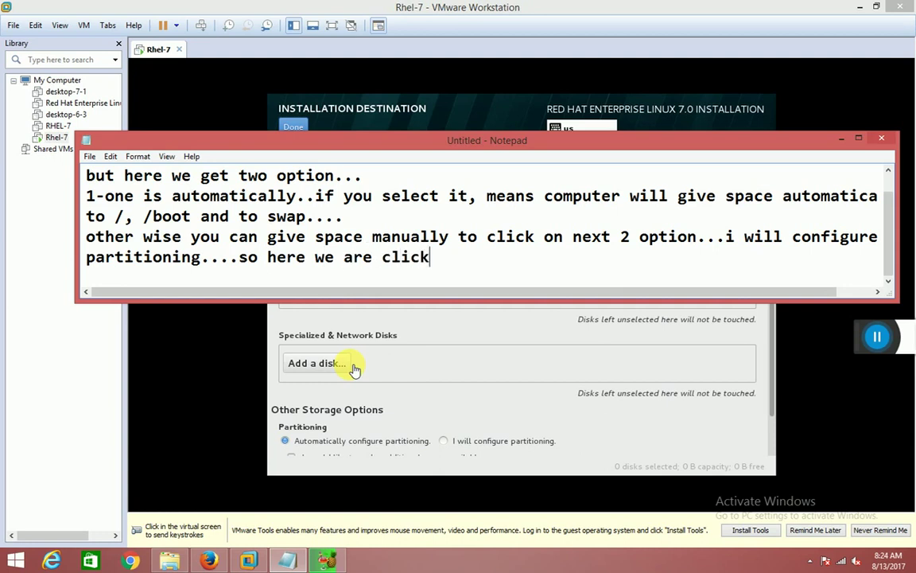
text(ing on au)
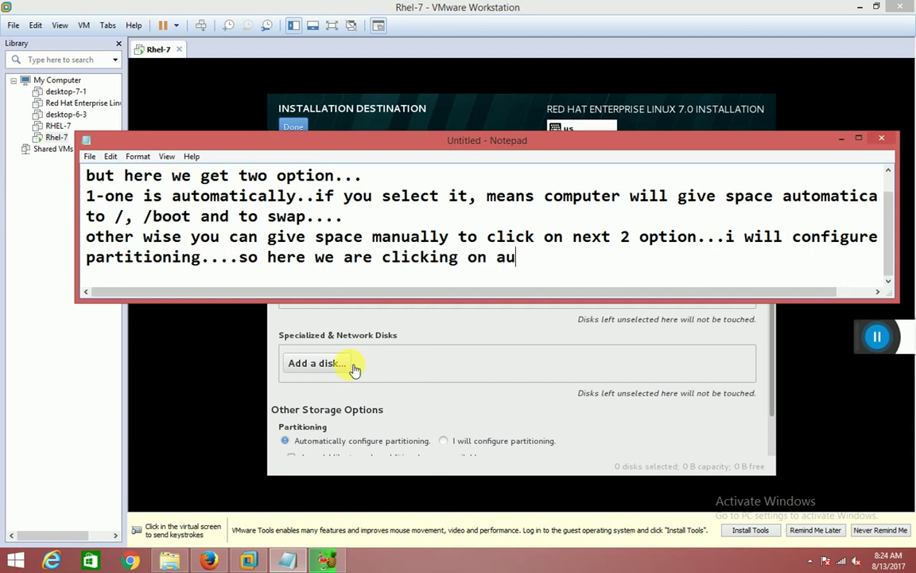
text(tomatically.)
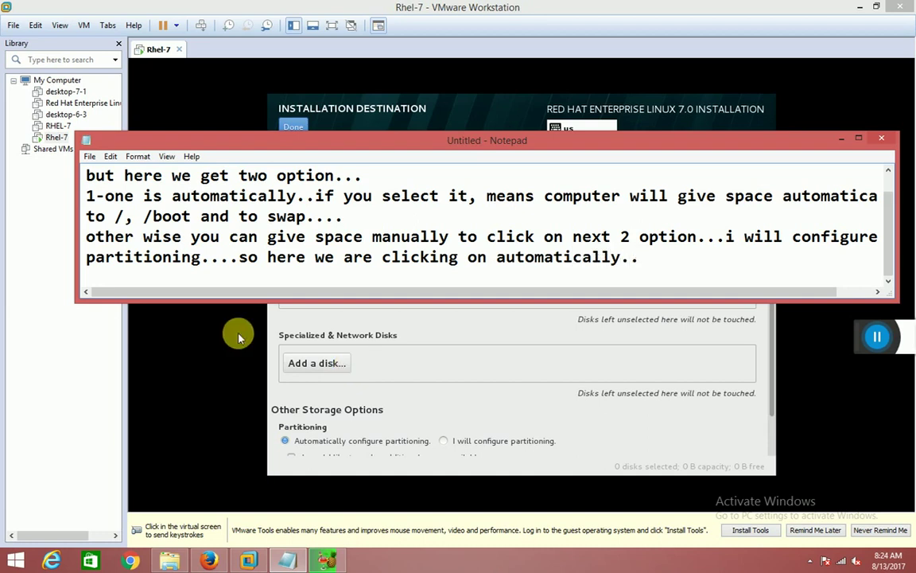
text(.then dow)
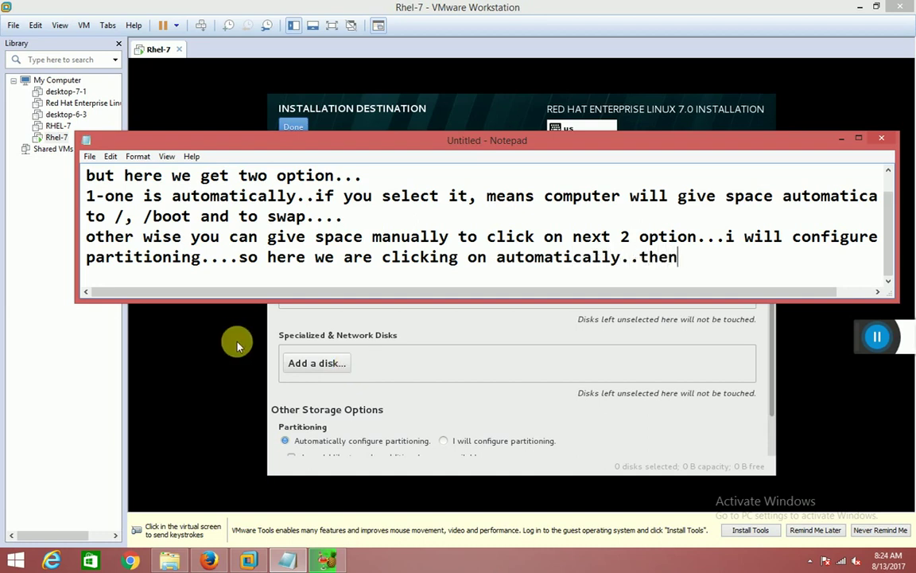
key(BackSpace)
text(e)
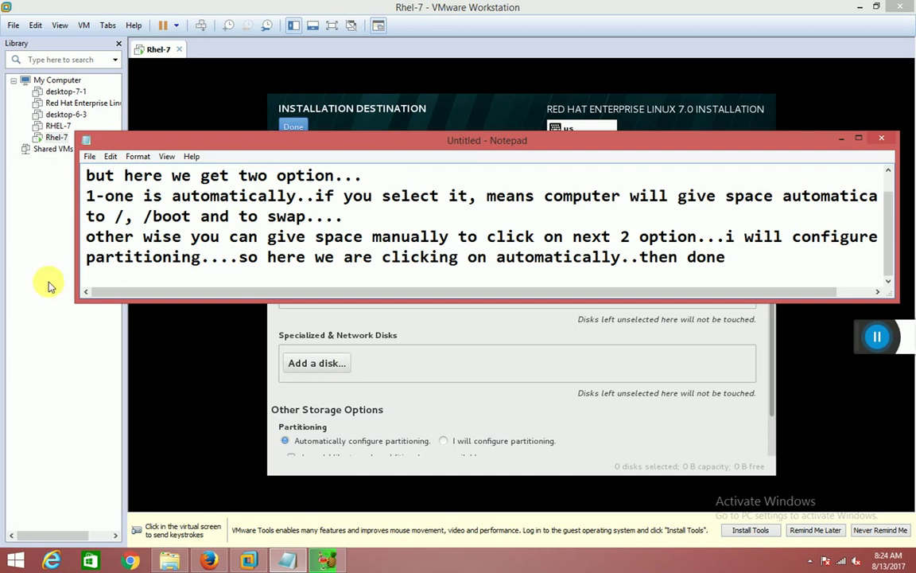
Hide the note and confirm Installation Destination with Done to return to the summary.
click(839, 142)
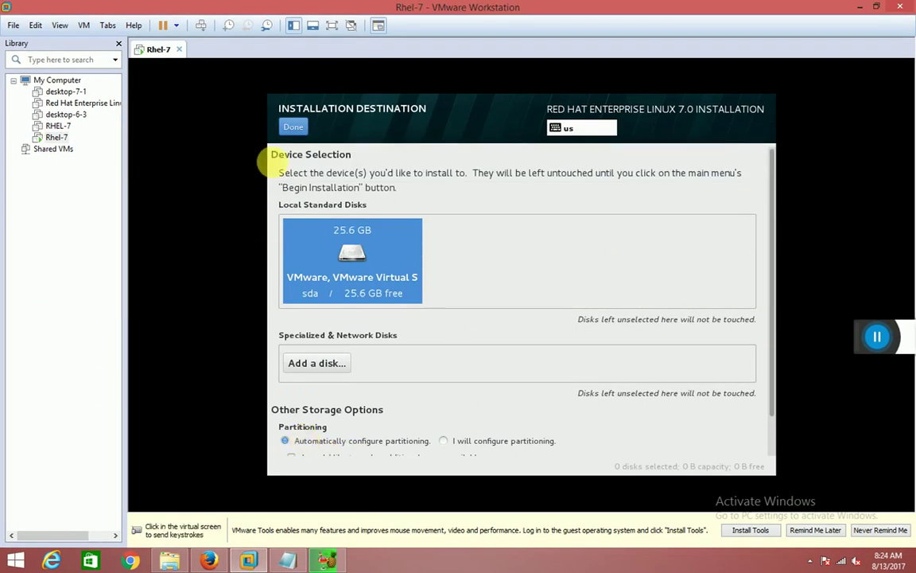
click(293, 125)
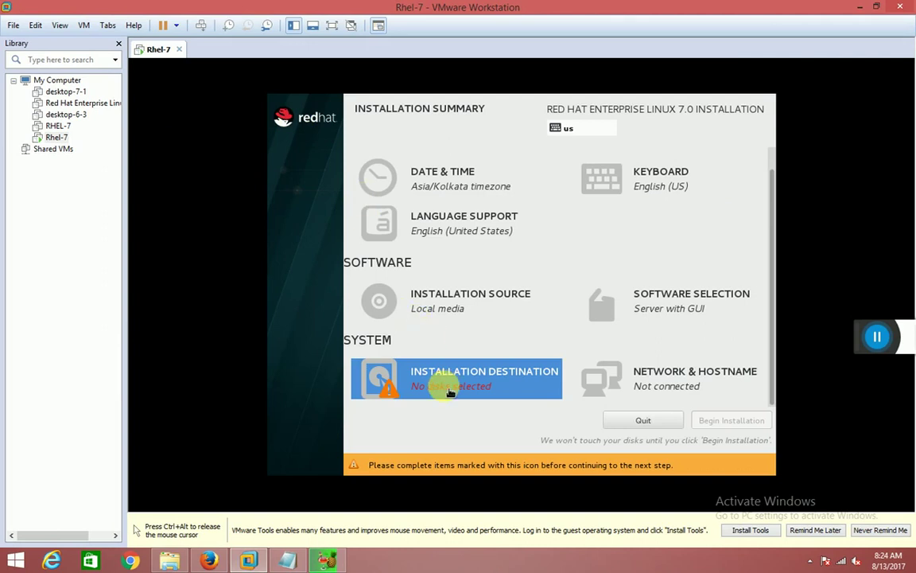
key(ctrl+alt)
click(412, 428)
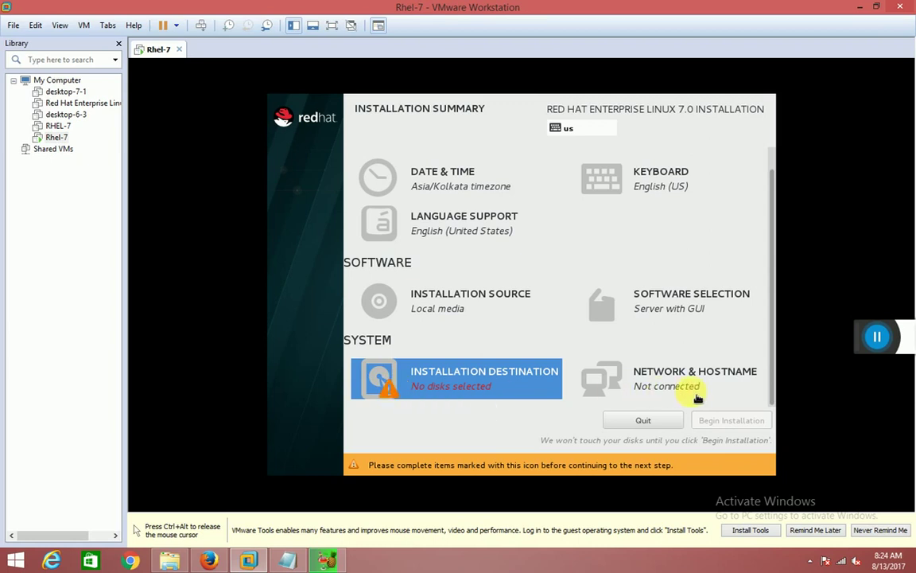
Open Network & Hostname and replace the note with 'after that click on networkdoption...... and on ethernet...'.
click(662, 385)
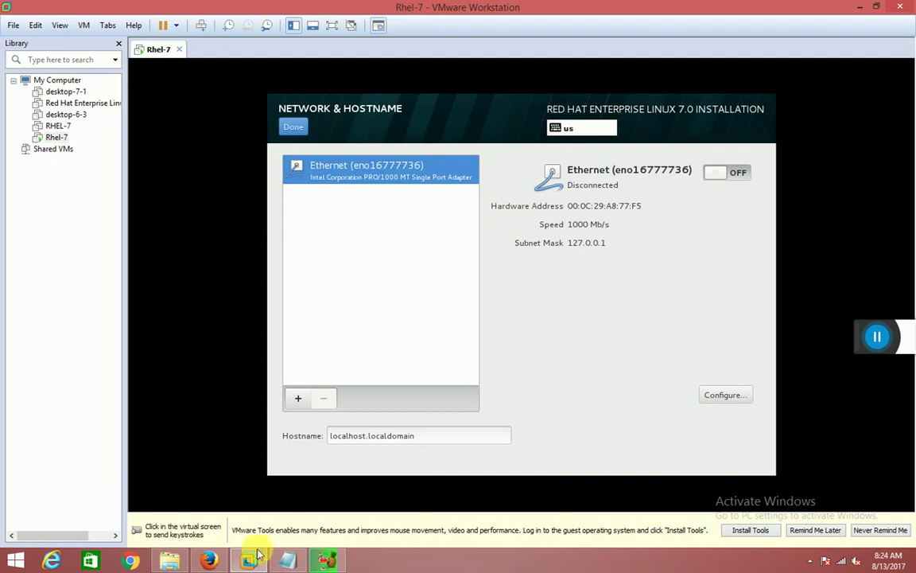
click(287, 561)
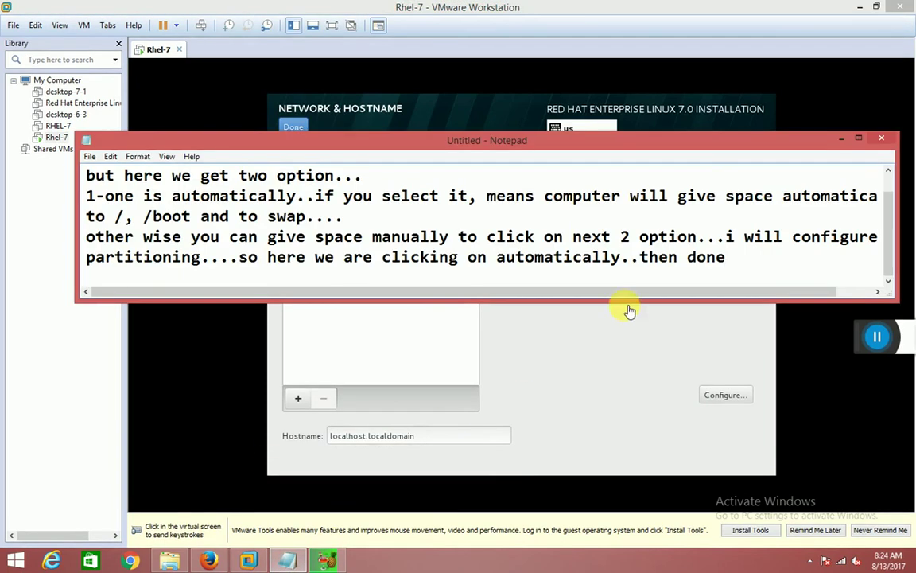
key(ctrl+a)
key(BackSpace)
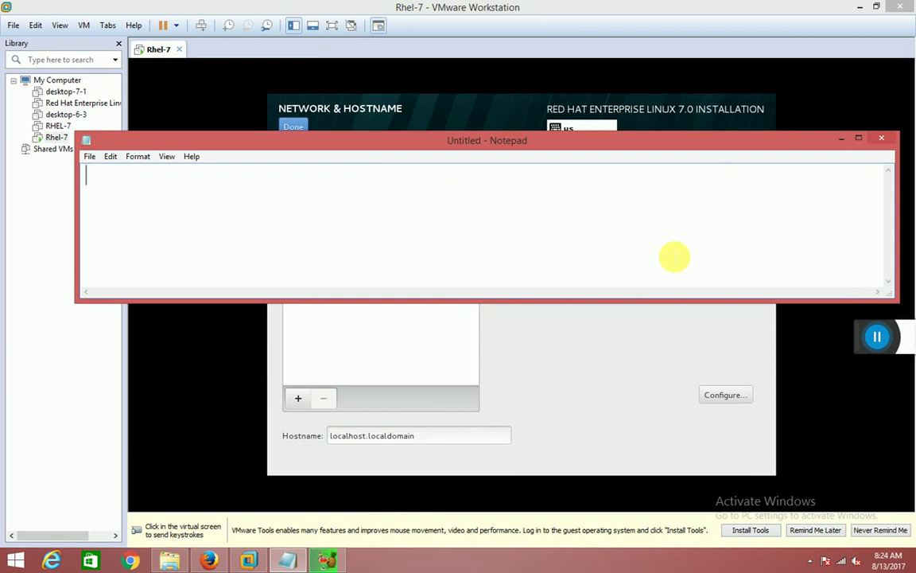
text(after that click on networkd)
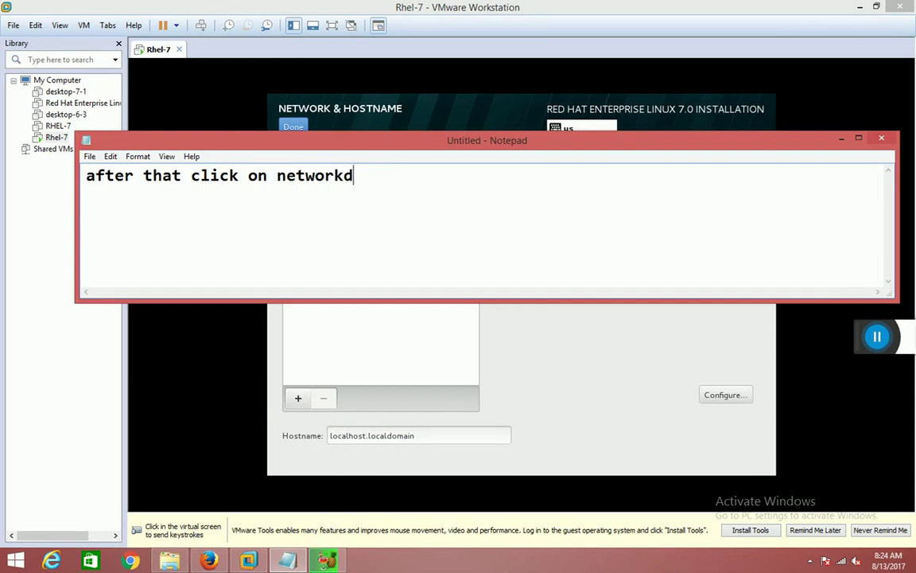
key(BackSpace)
text( option...)
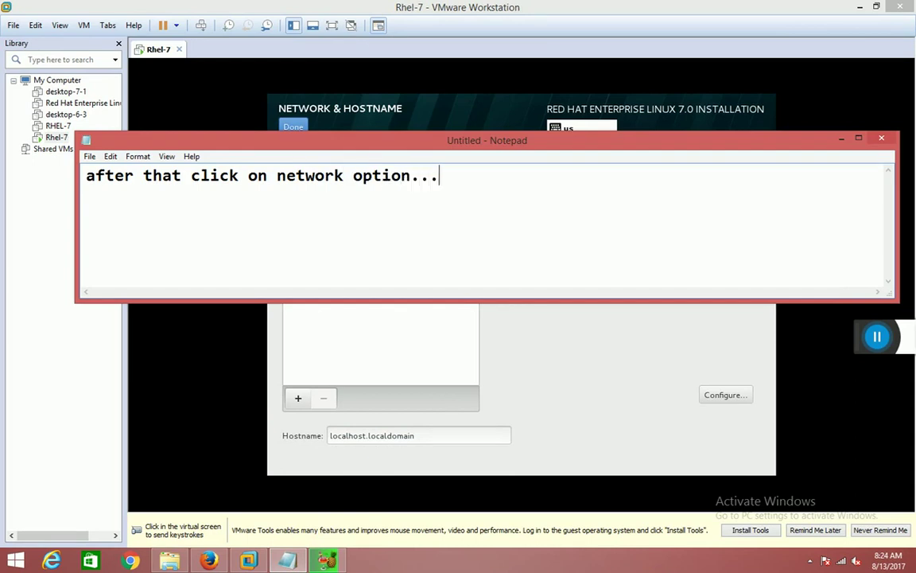
text(... and)
drag(555, 140, 561, 217)
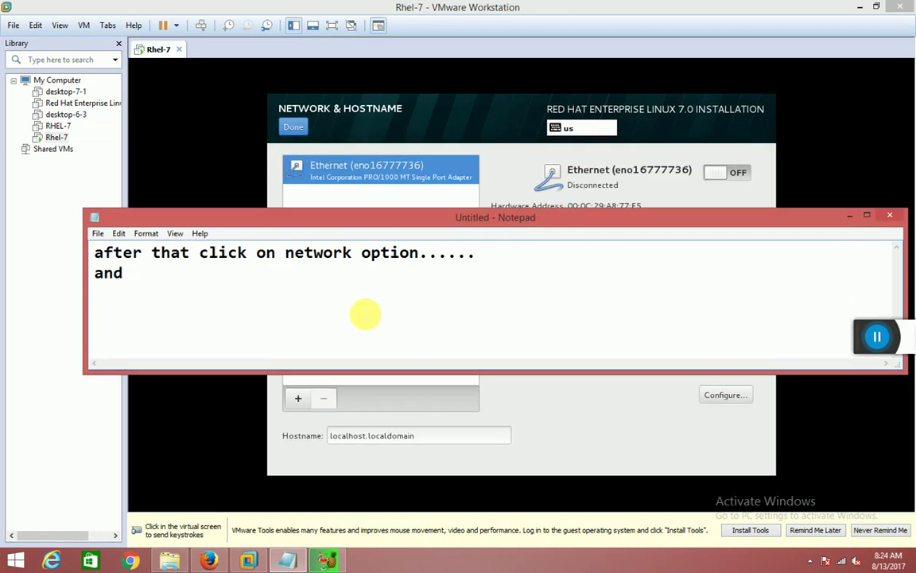
text(on )
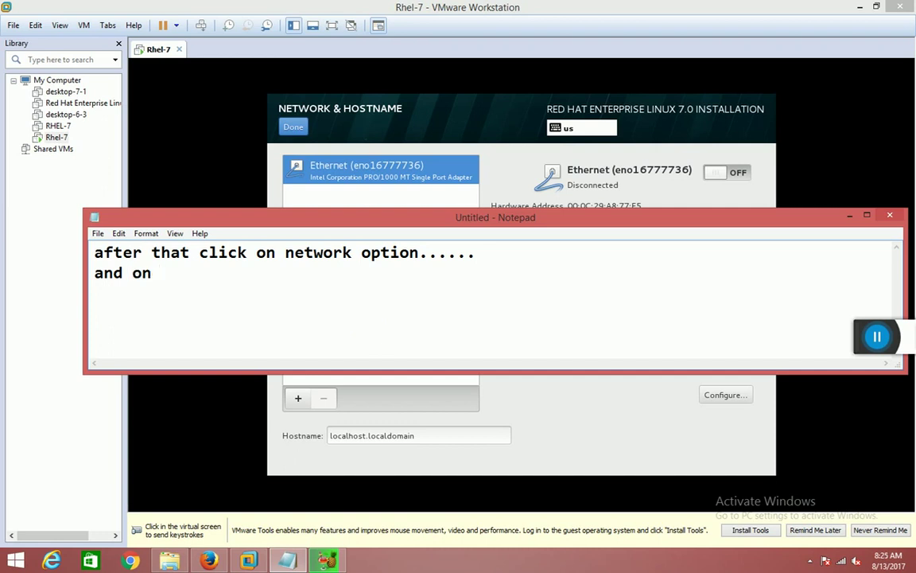
text(ethernet)
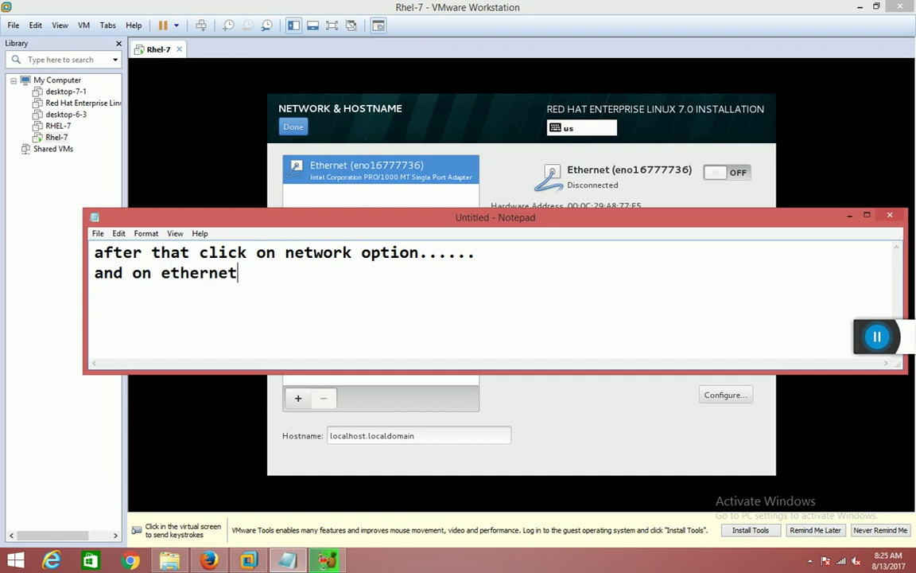
text(...)
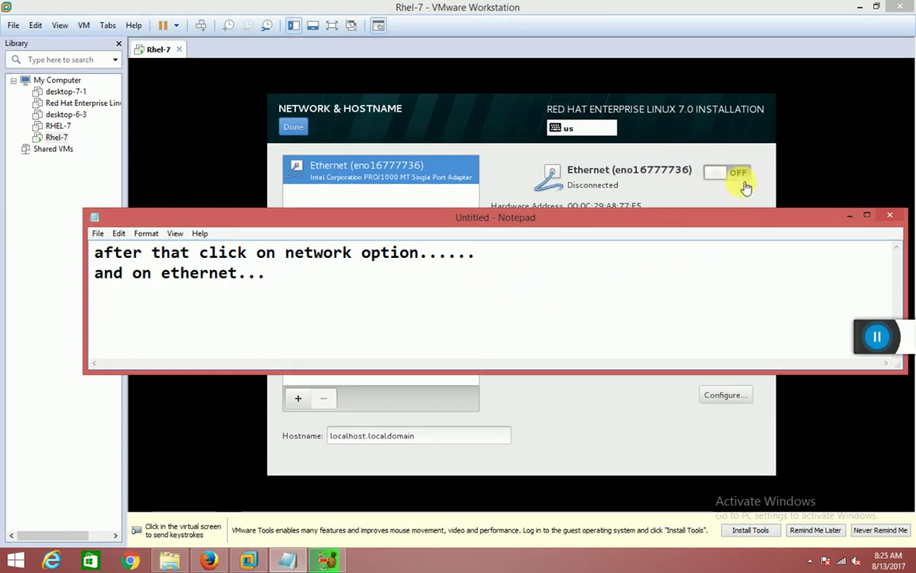
Turn the Ethernet connection ON, add 'and click on donw' to the note, and finish with Done.
click(718, 177)
key(ctrl+alt)
click(288, 561)
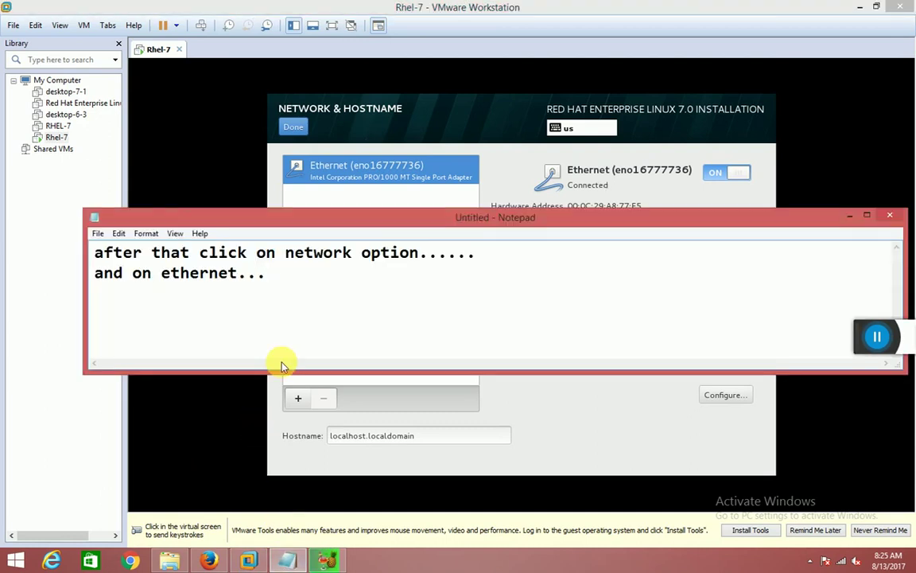
text(and click on donw)
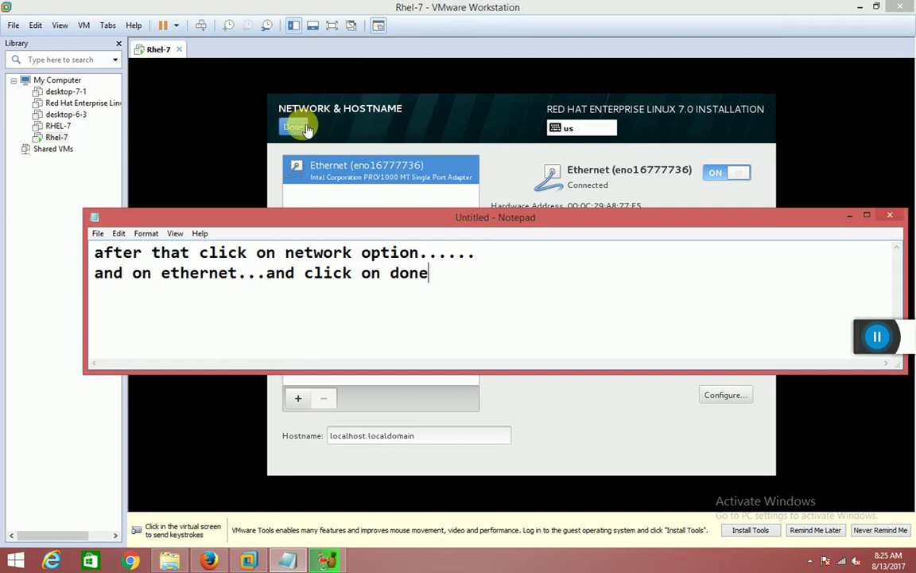
click(298, 129)
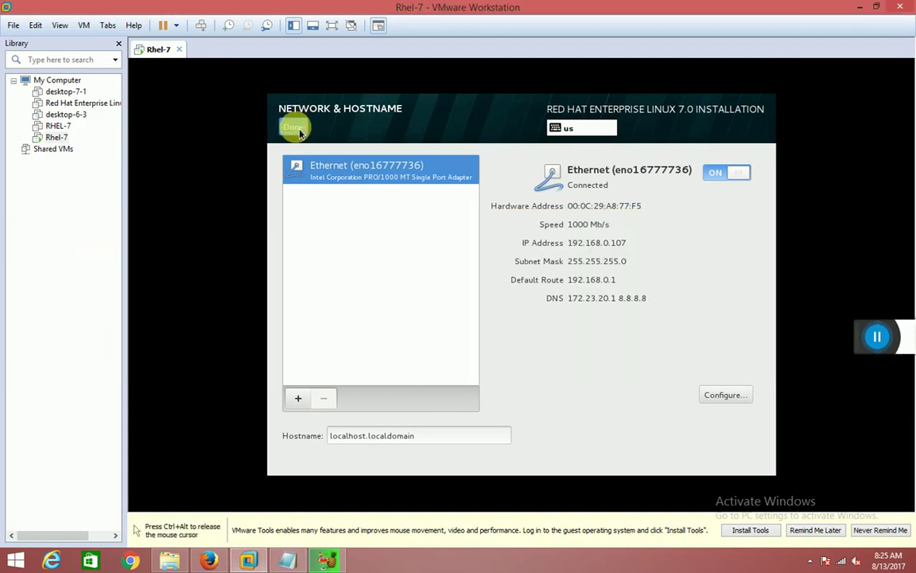
Choose the 25.6 GB VMware disk as destination, then note 'now click on begin installation optio'.
click(450, 388)
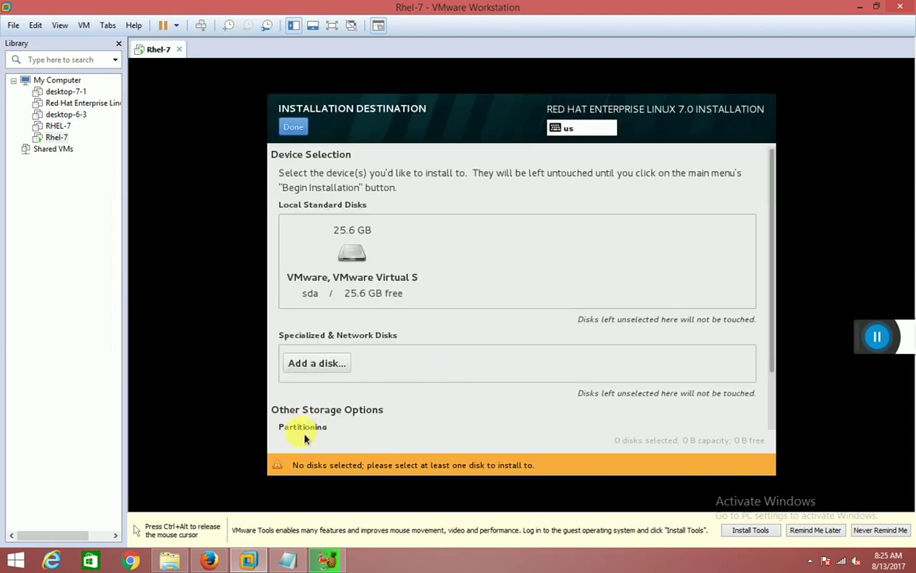
click(352, 253)
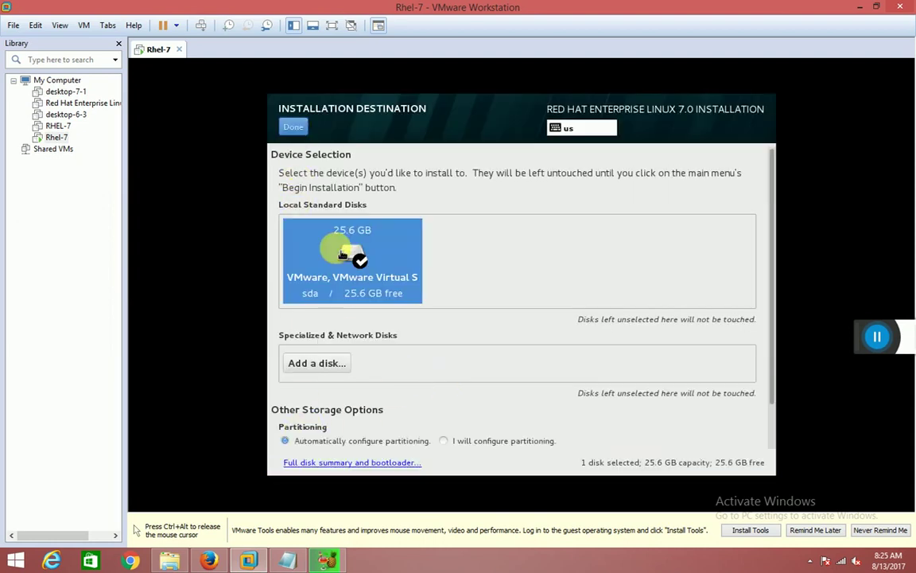
click(293, 130)
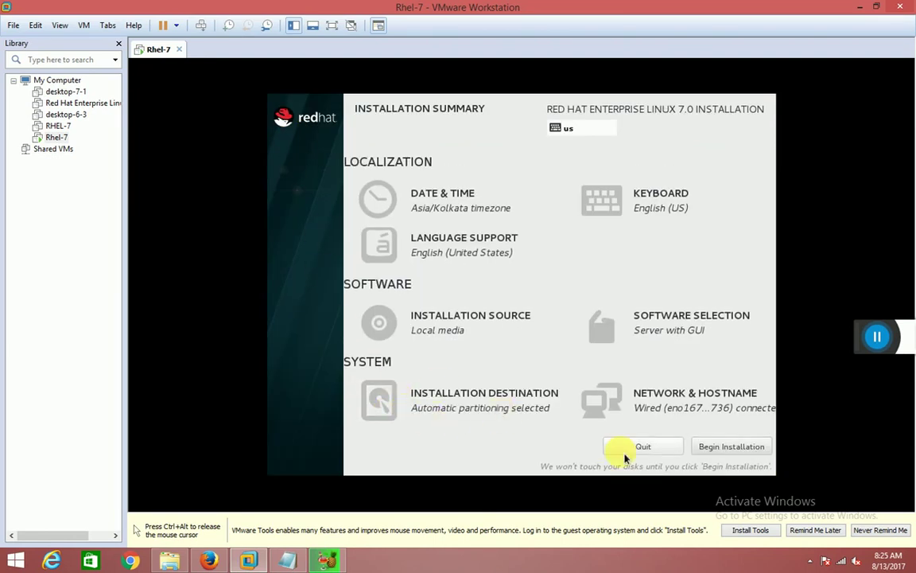
click(293, 559)
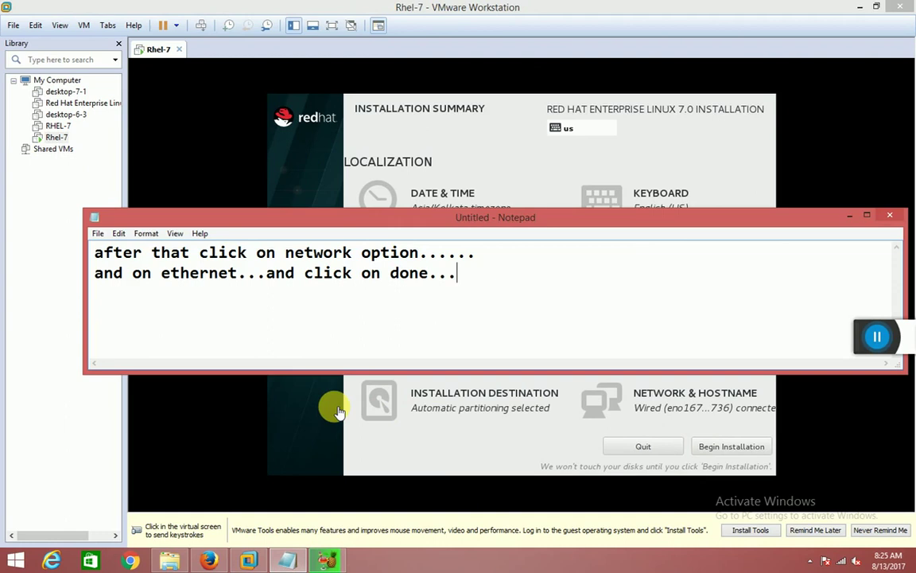
text(now click on begin installat)
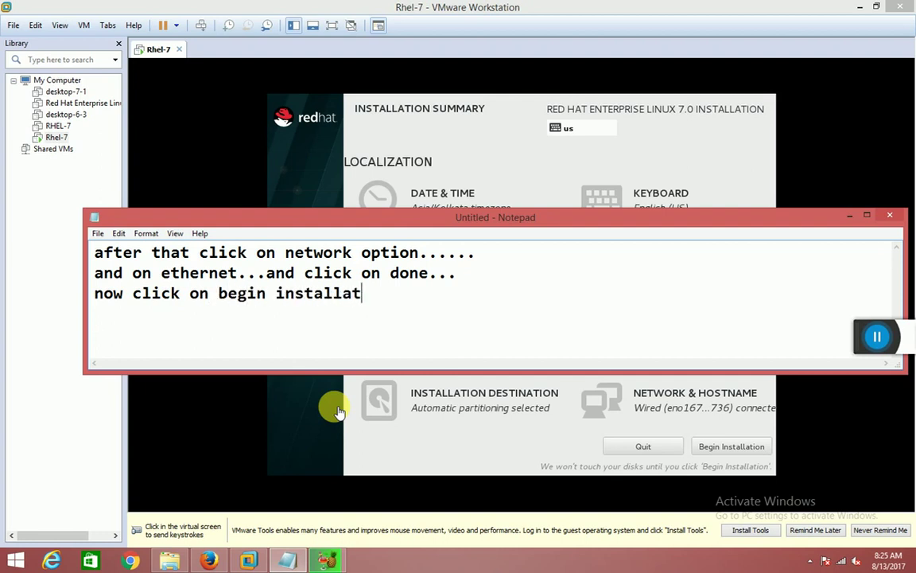
text(ion option)
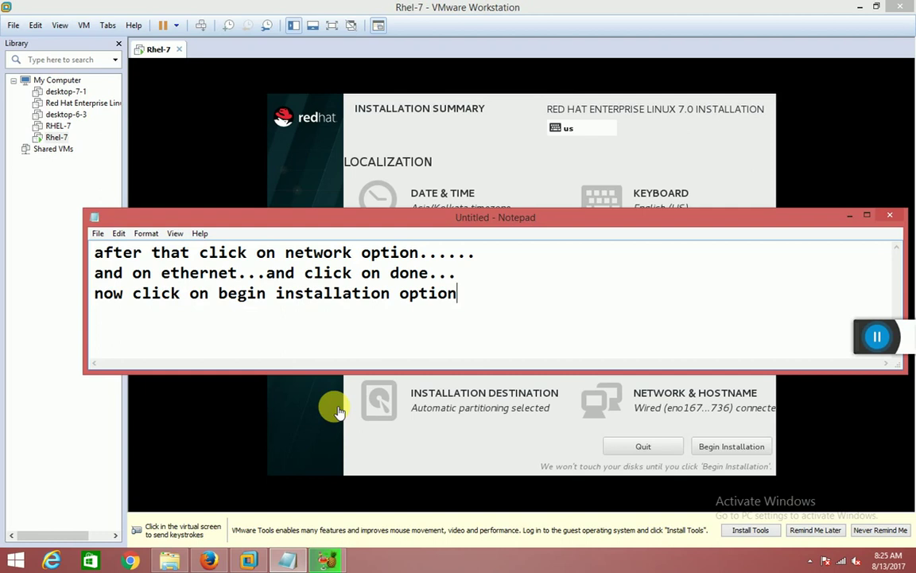
Begin the RHEL installation and clear the old narration note.
click(732, 447)
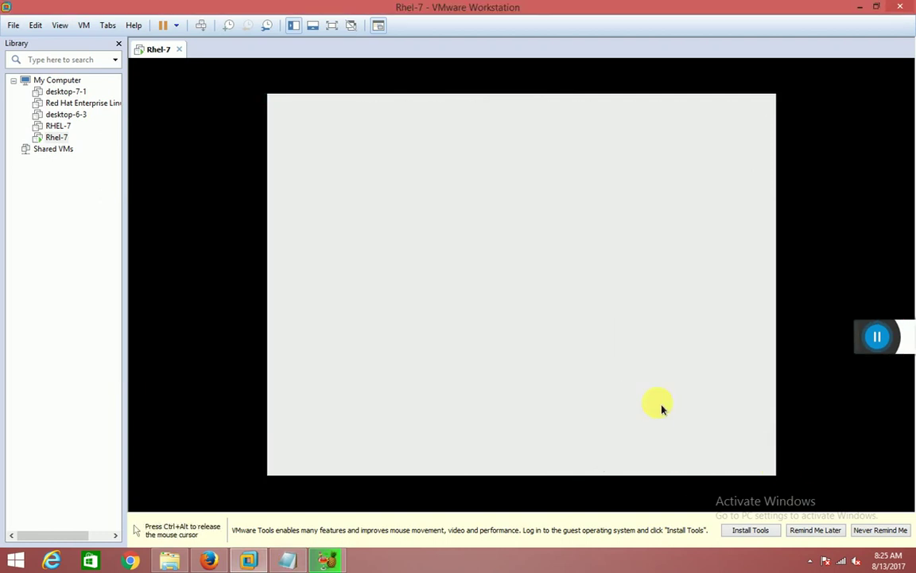
key(ctrl+alt)
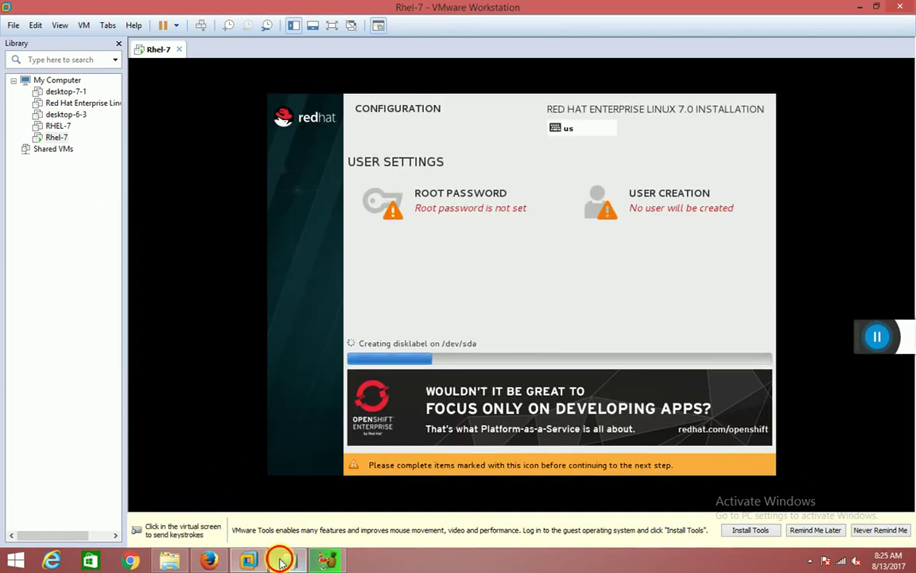
click(282, 563)
key(ctrl+a)
key(BackSpace)
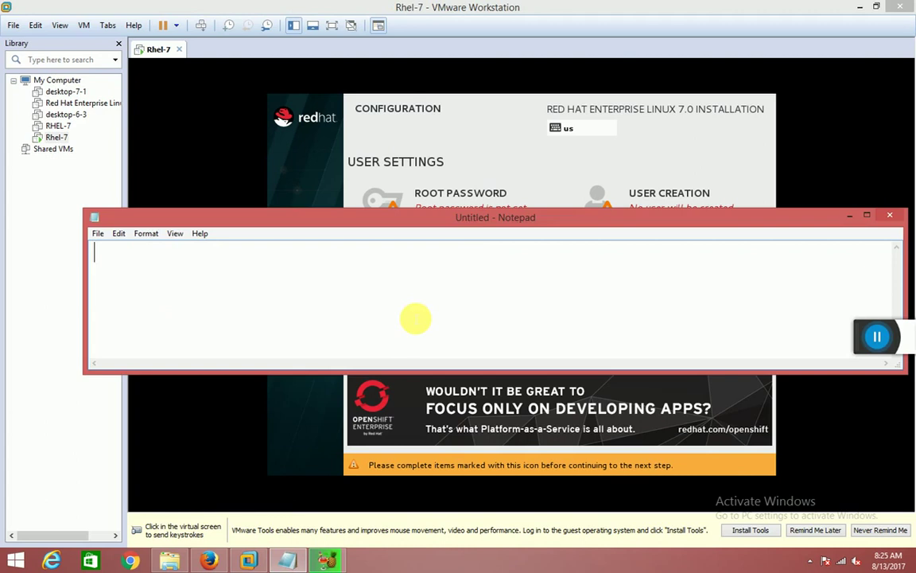
Write the note 'here we have to make password for root..so lats make', then hide it.
text(here)
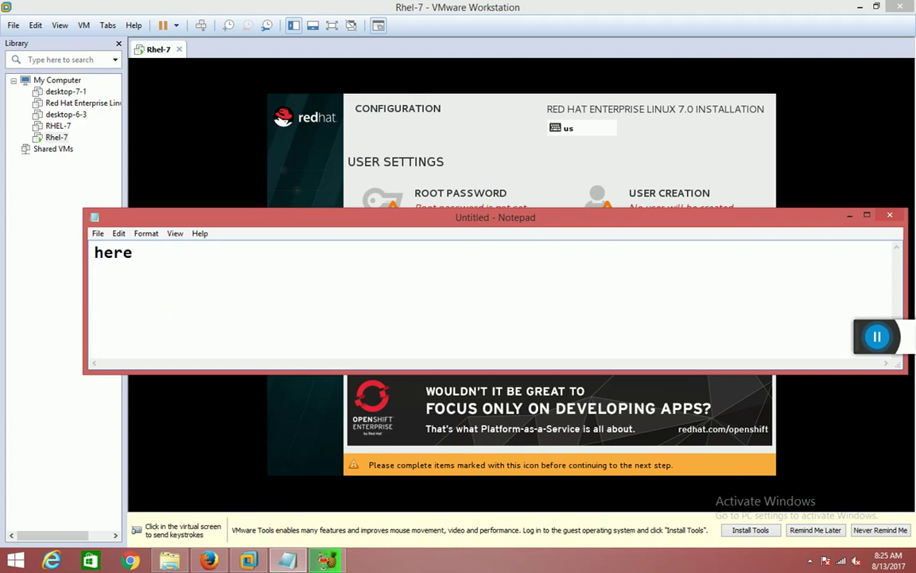
text( i)
key(BackSpace)
text(e)
text(e have tom)
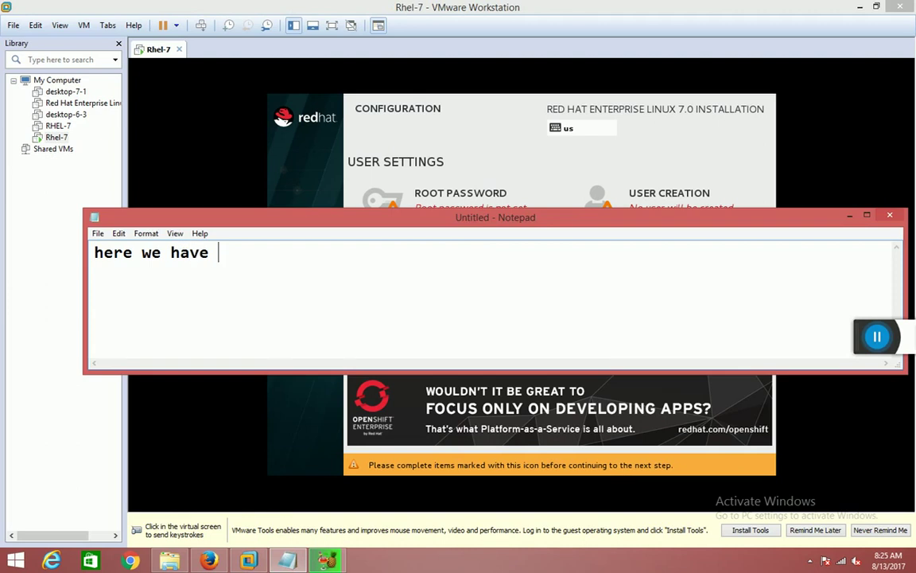
key(BackSpace)
key(BackSpace)
text(g)
key(BackSpace)
text(make pass)
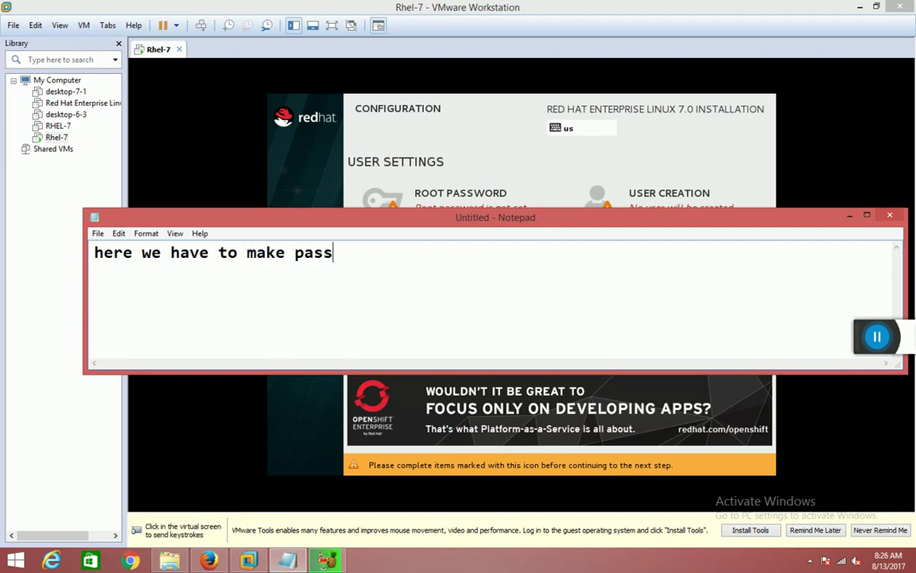
text(wwoe)
key(BackSpace)
text(rd for)
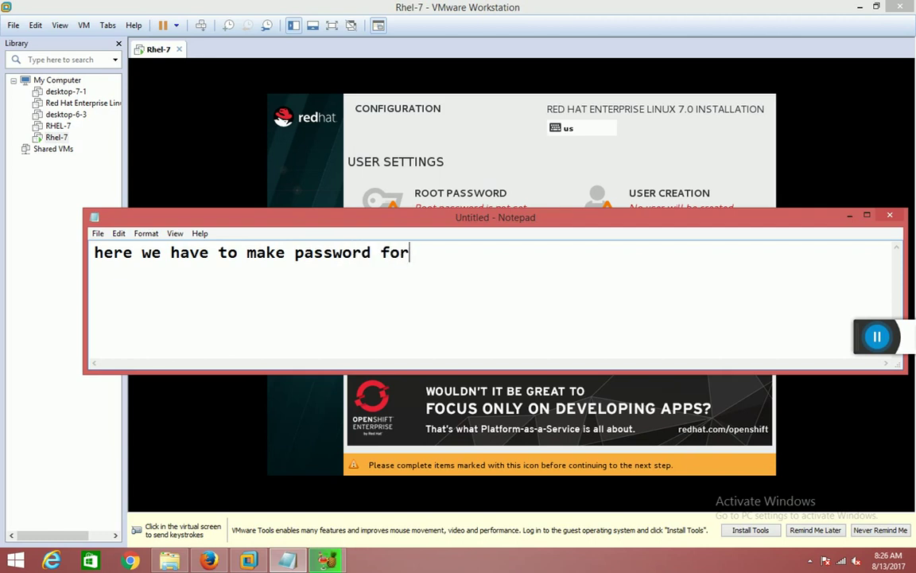
text( root..so)
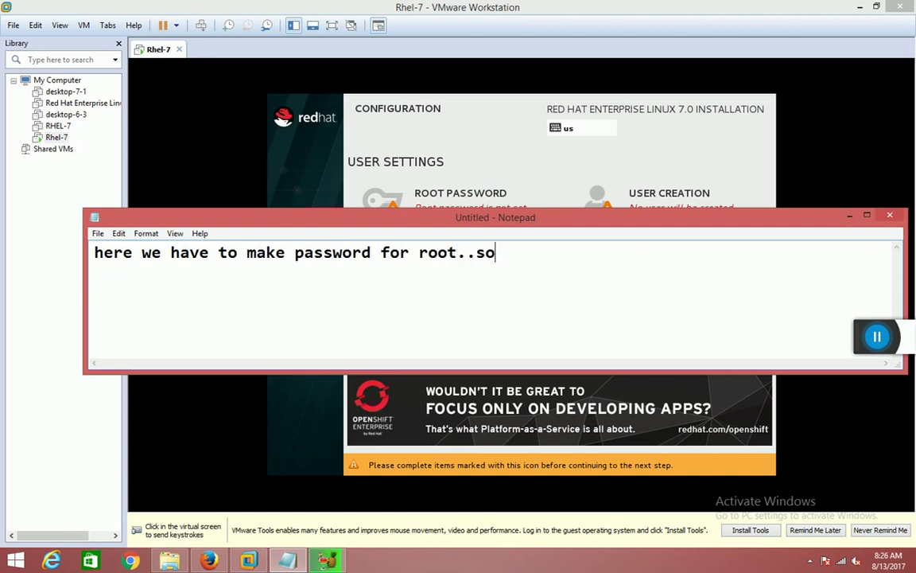
text( lats make)
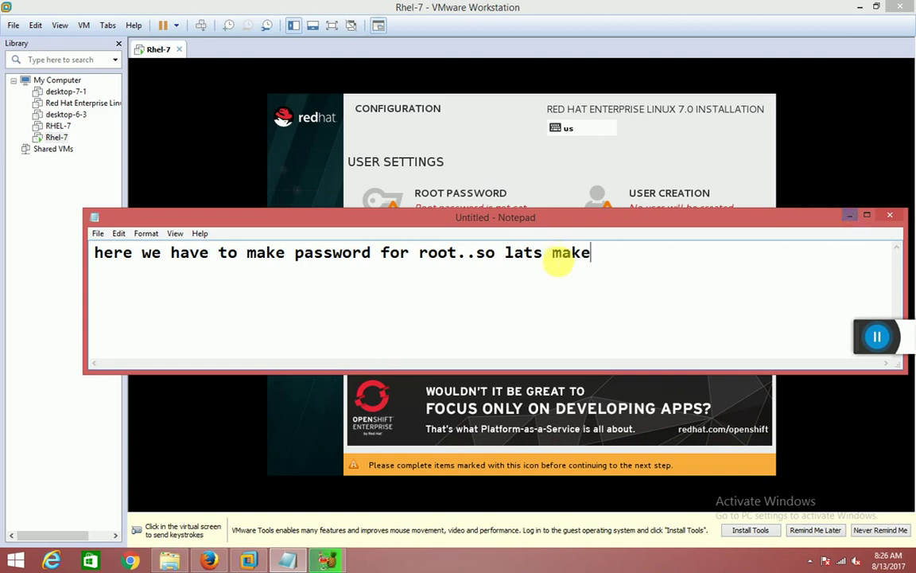
drag(95, 253, 582, 262)
click(850, 215)
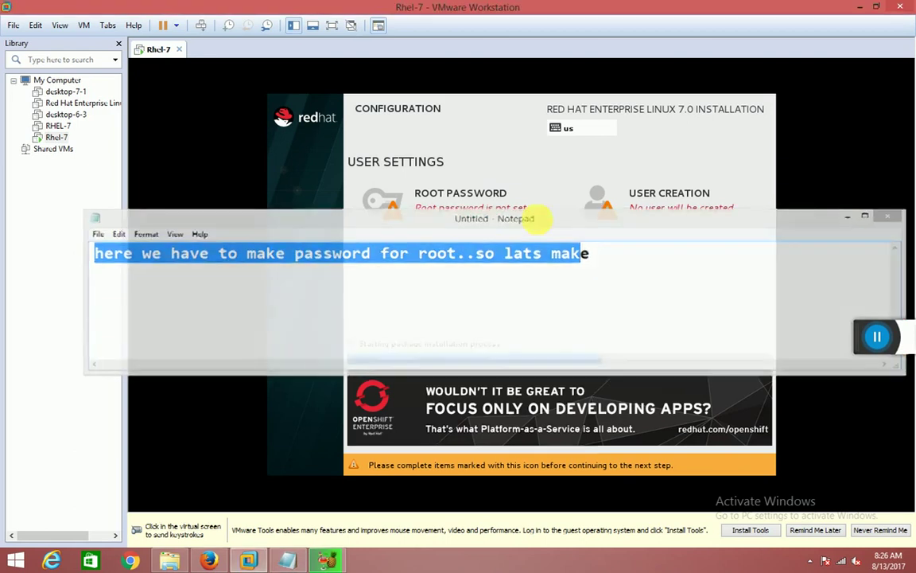
Set and confirm a root password, accepting the weak-password warning, then bring the notes back.
click(446, 208)
text(re)
click(423, 209)
text(red)
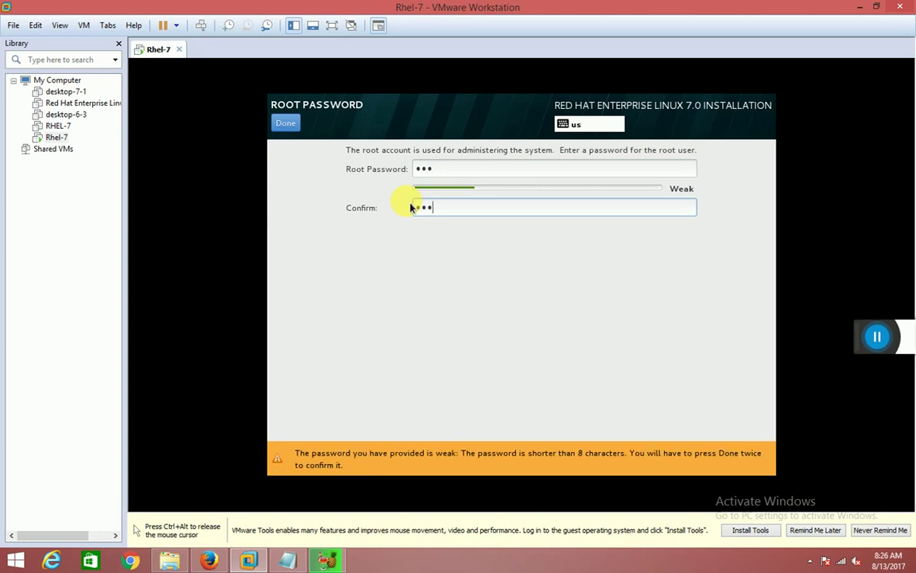
click(286, 124)
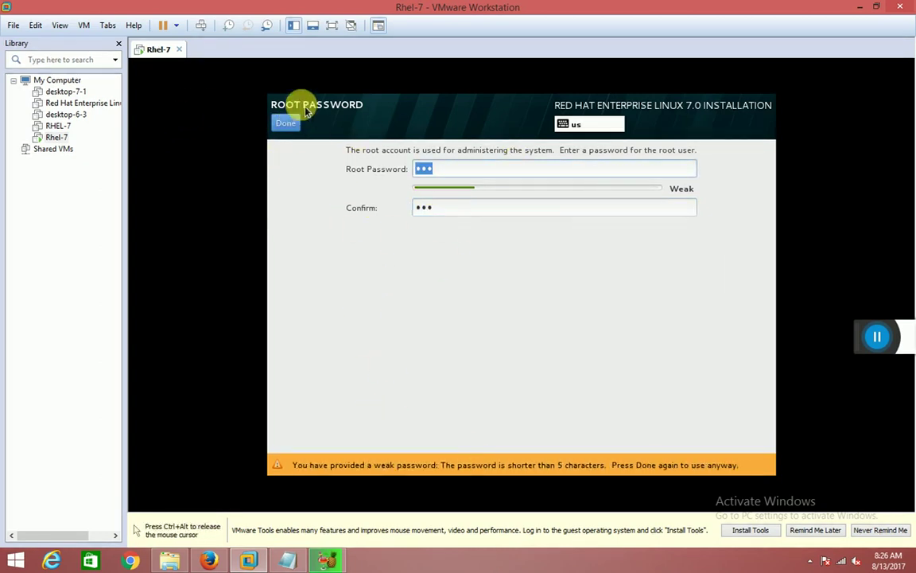
click(284, 125)
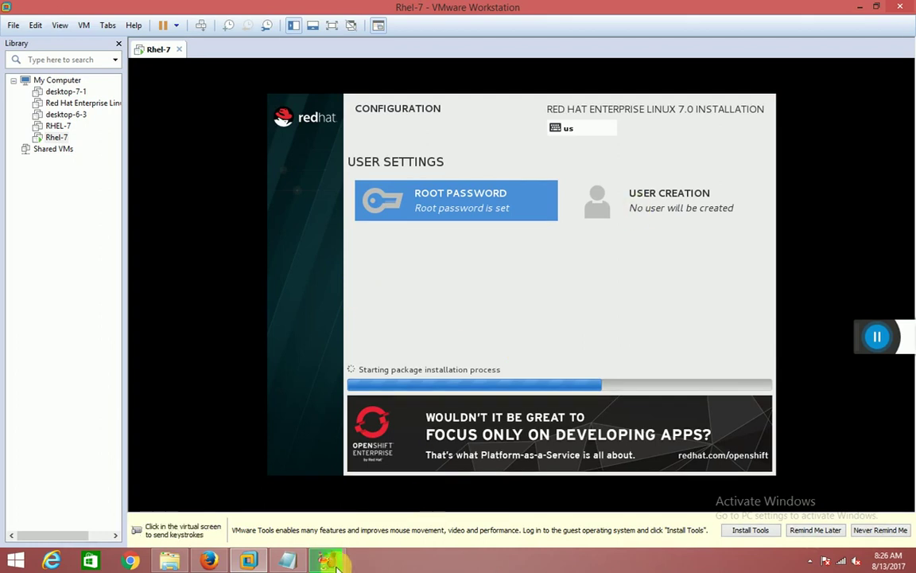
click(289, 561)
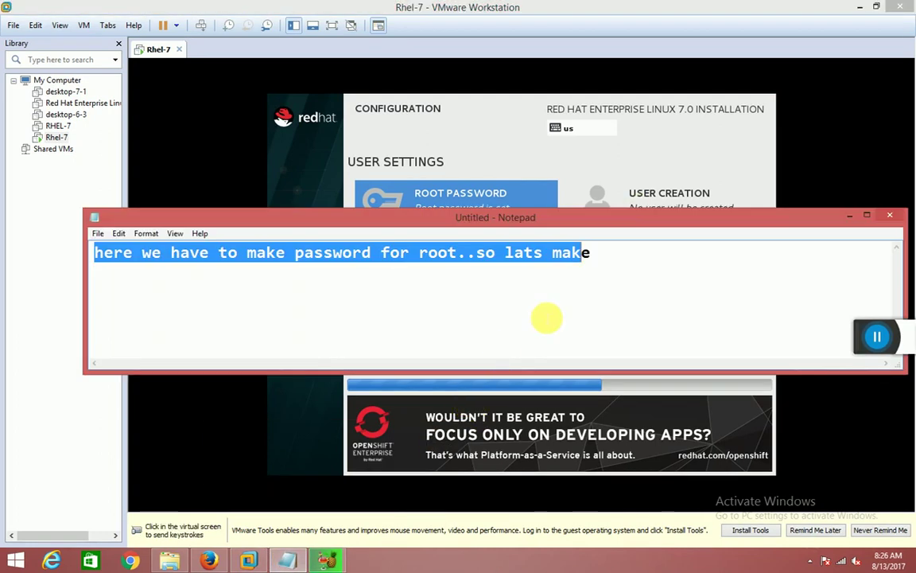
Append 'after making root passswd you have to click two time' to the narration note.
click(547, 319)
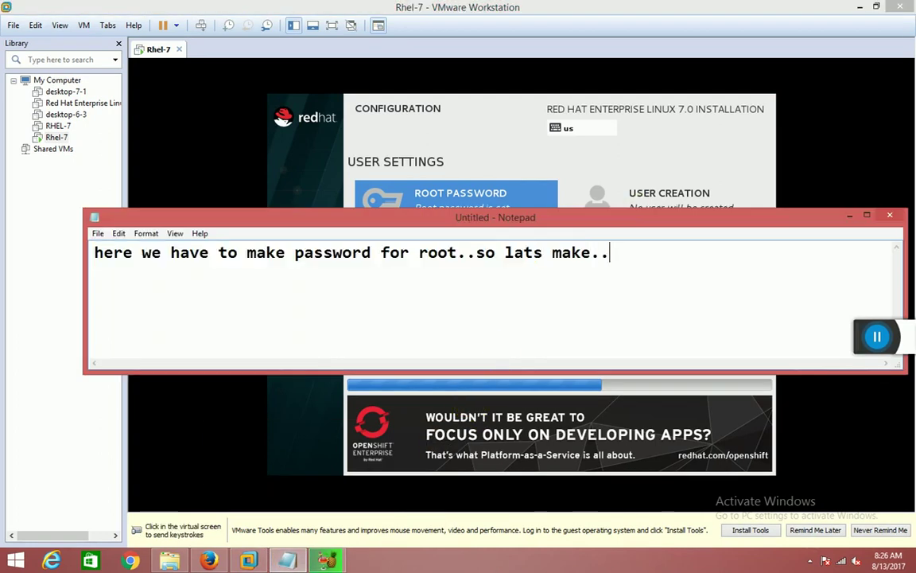
text(f)
key(BackSpace)
text(after making)
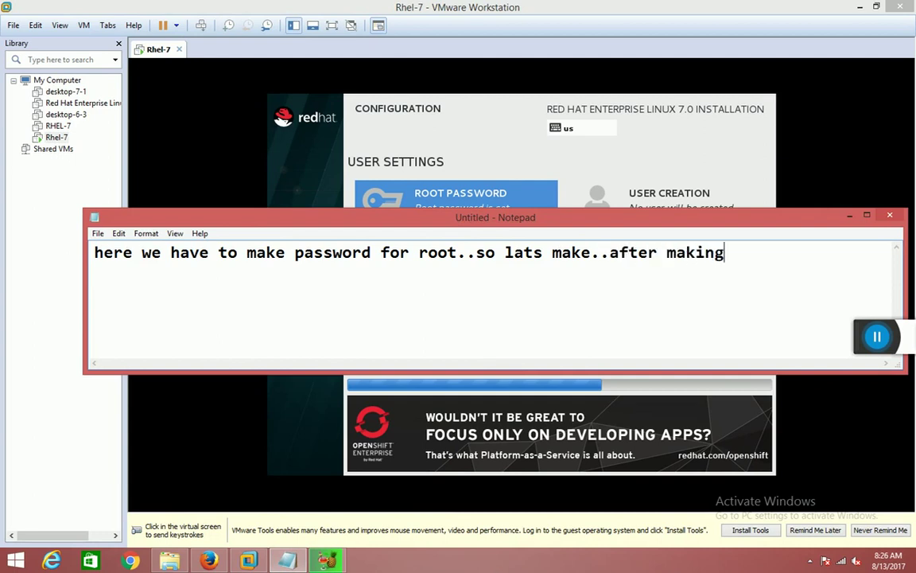
text( root passswd )
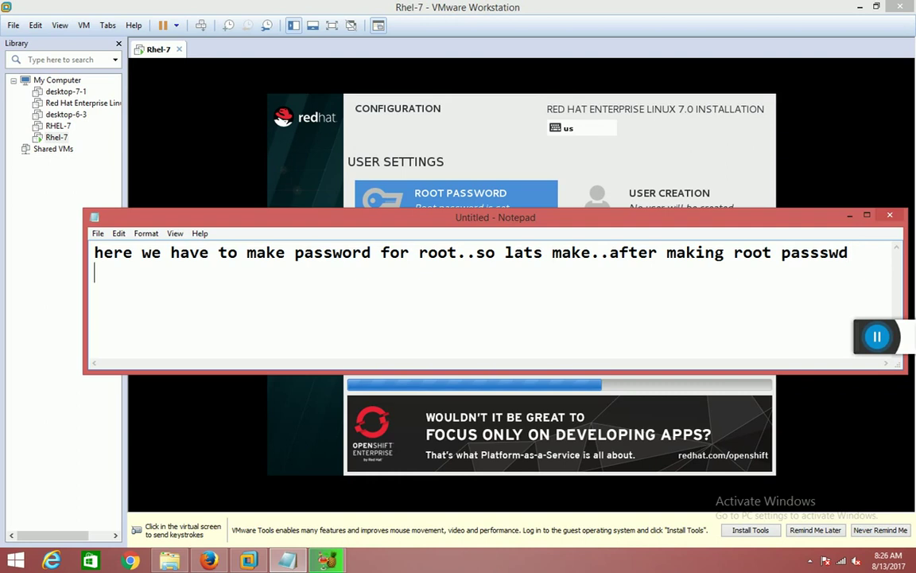
text(you have t)
key(BackSpace)
text(to click two)
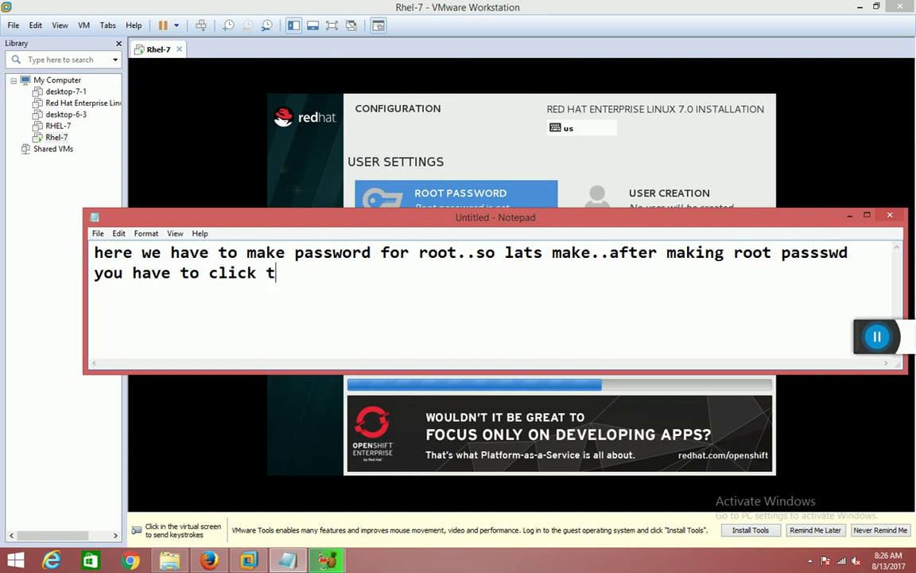
key(BackSpace)
text(wo time)
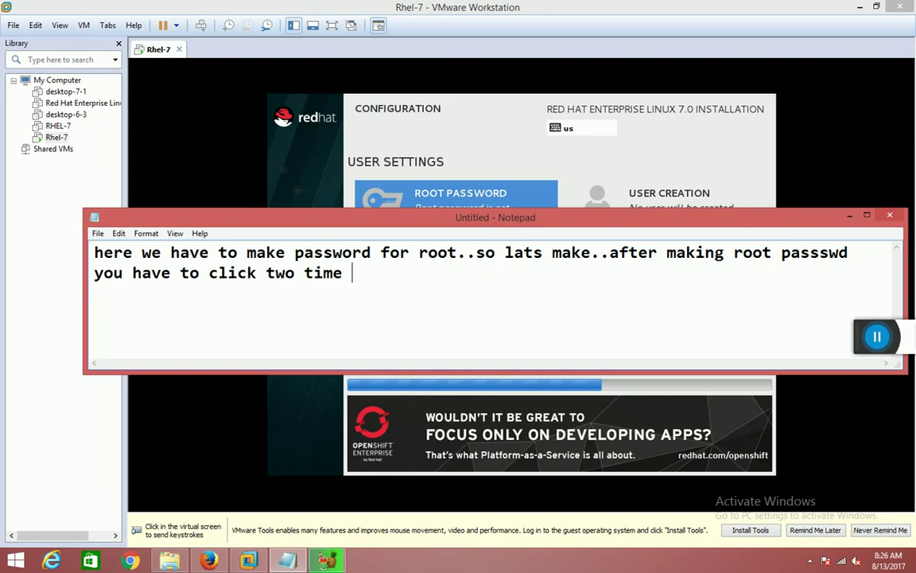